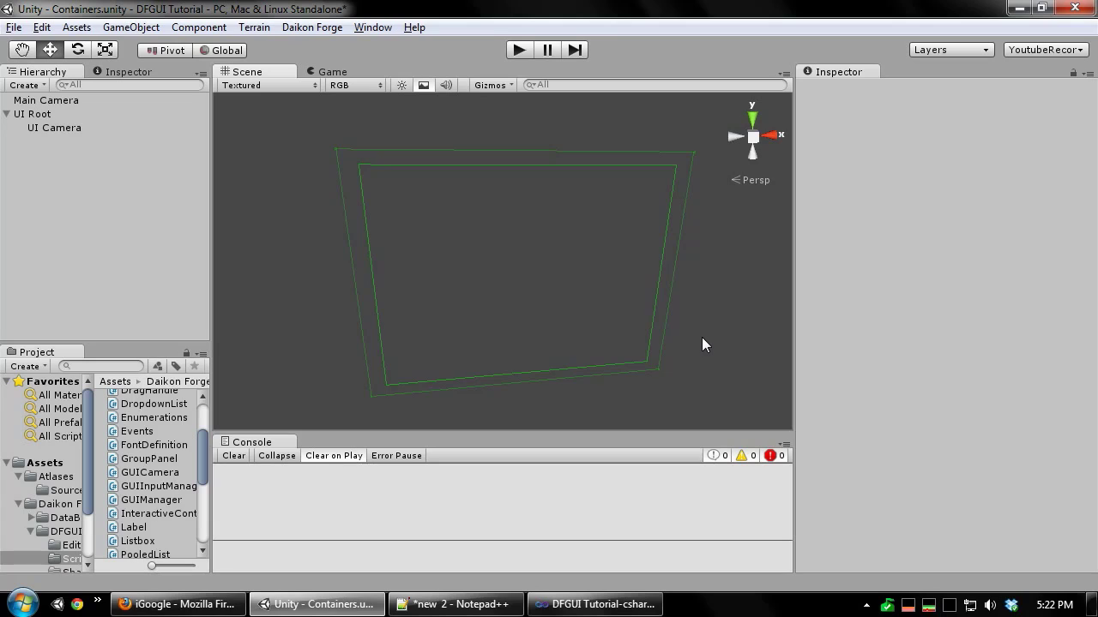
Add a Panel container control under the UI Root in the scene.
middle_drag(662, 327, 617, 308)
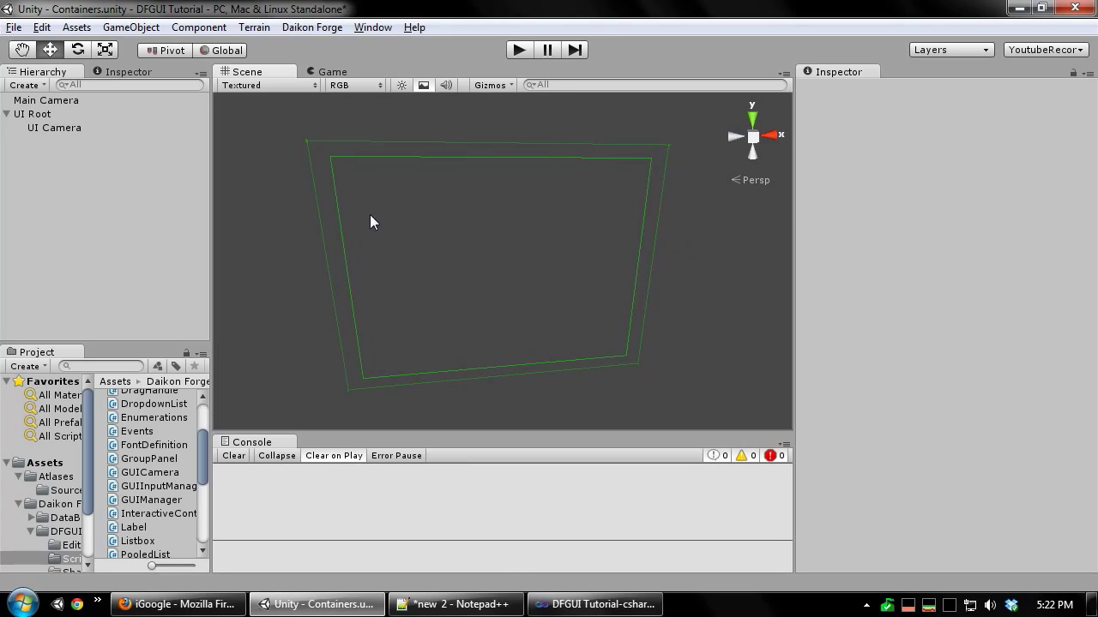
click(463, 227)
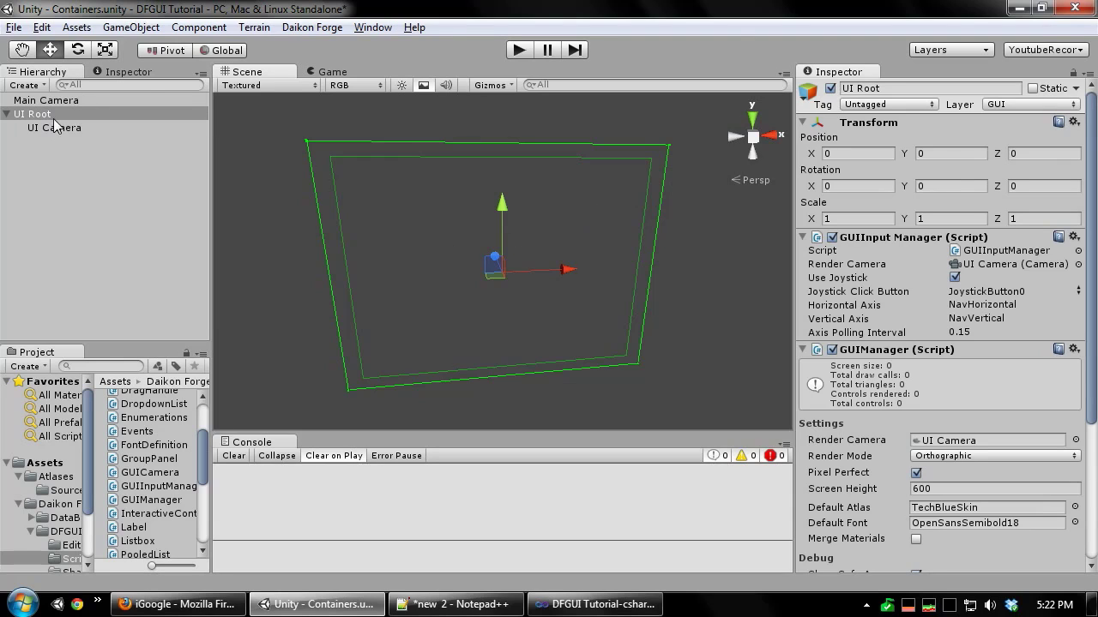
right_click(350, 208)
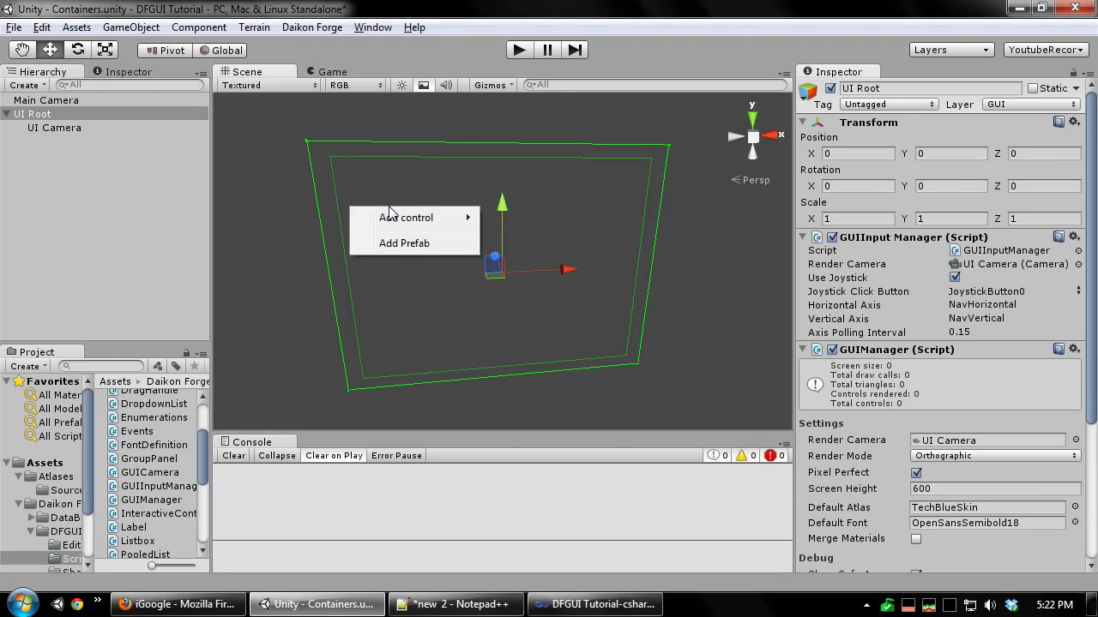
mouse_move(406, 217)
mouse_move(582, 260)
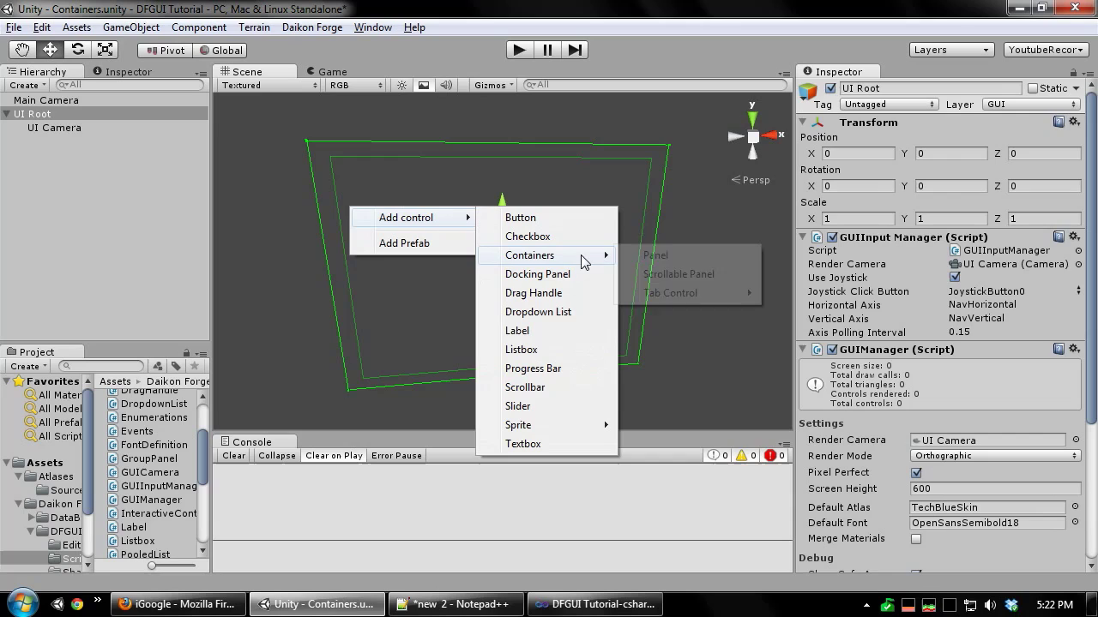
click(684, 258)
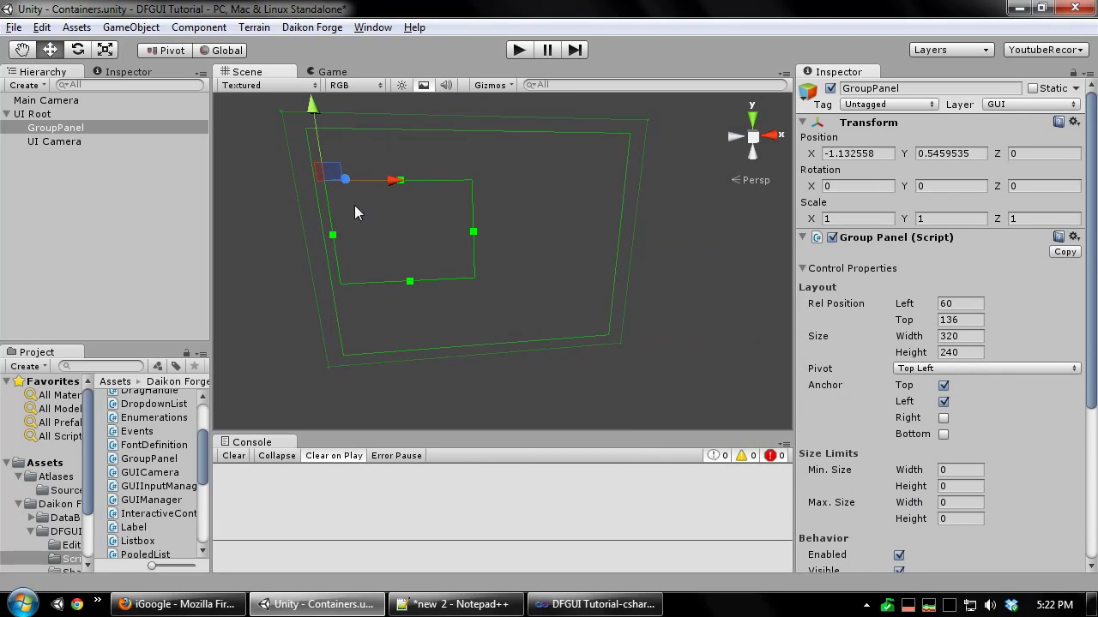
Move the panel to the upper-left of the UI area at about 55, 45 and resize it to about 242 by 170.
drag(341, 174, 327, 122)
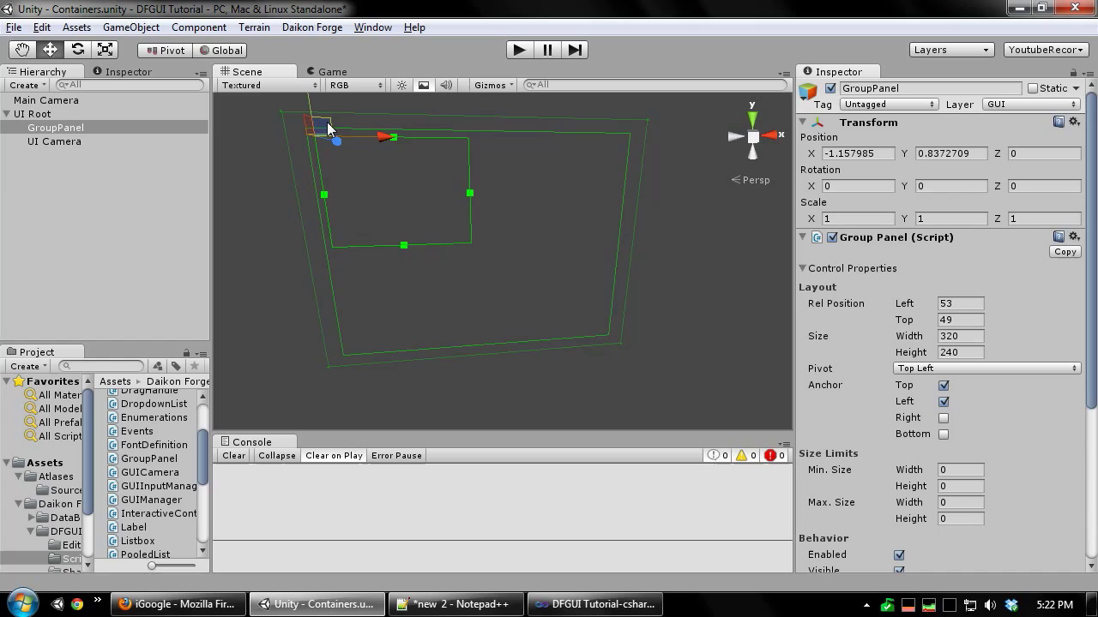
drag(473, 196, 436, 194)
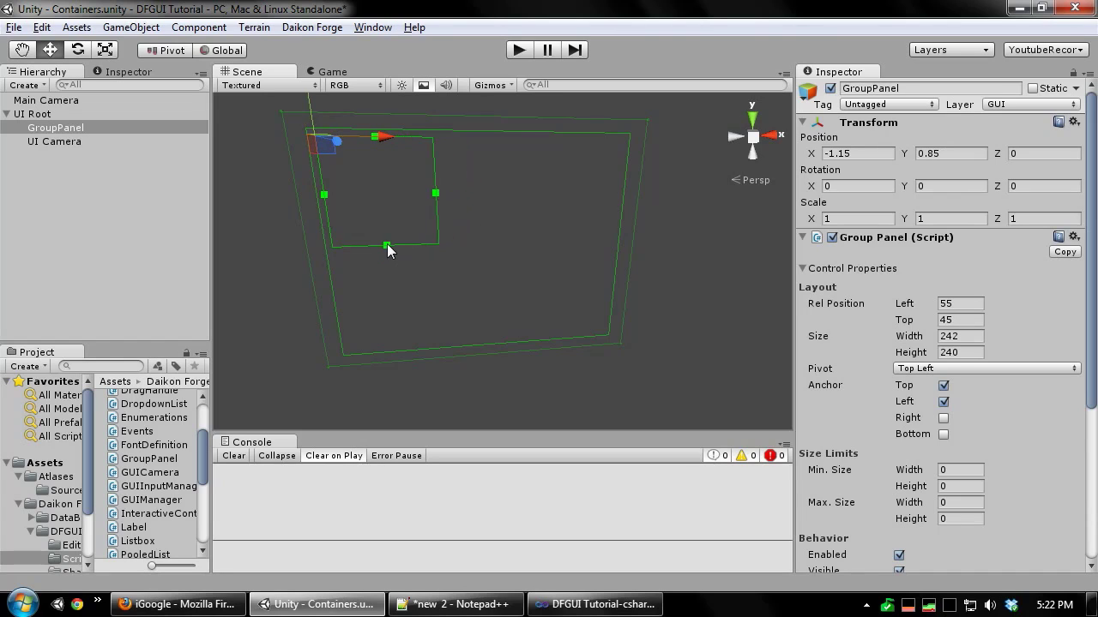
drag(387, 245, 390, 202)
middle_drag(390, 202, 490, 226)
drag(458, 238, 456, 250)
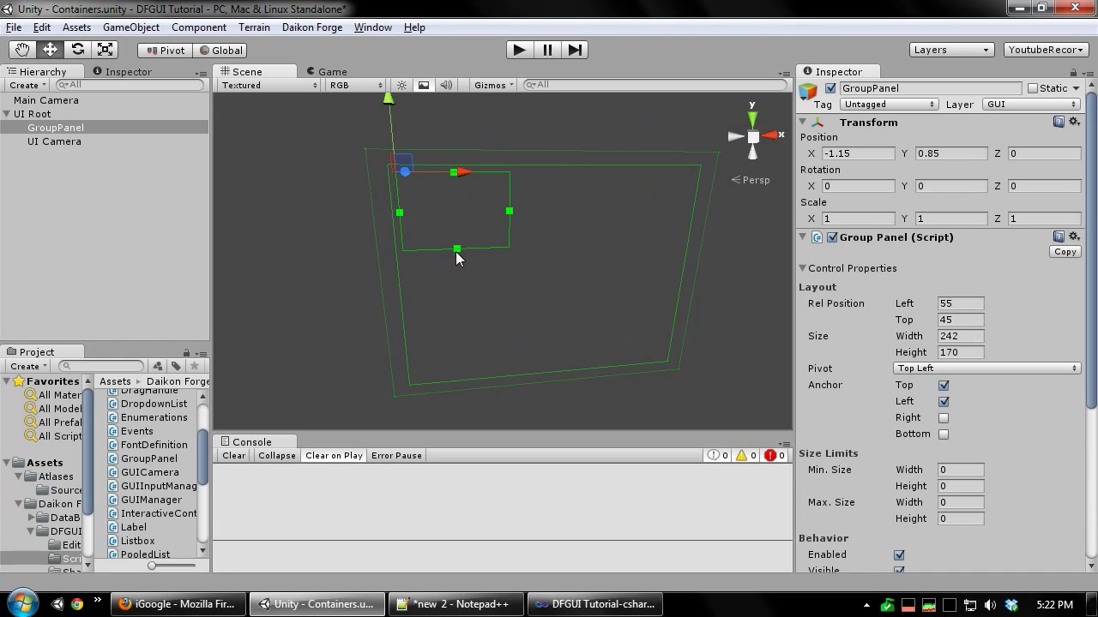
Add a sliced sprite control inside the GroupPanel.
right_drag(456, 255, 420, 204)
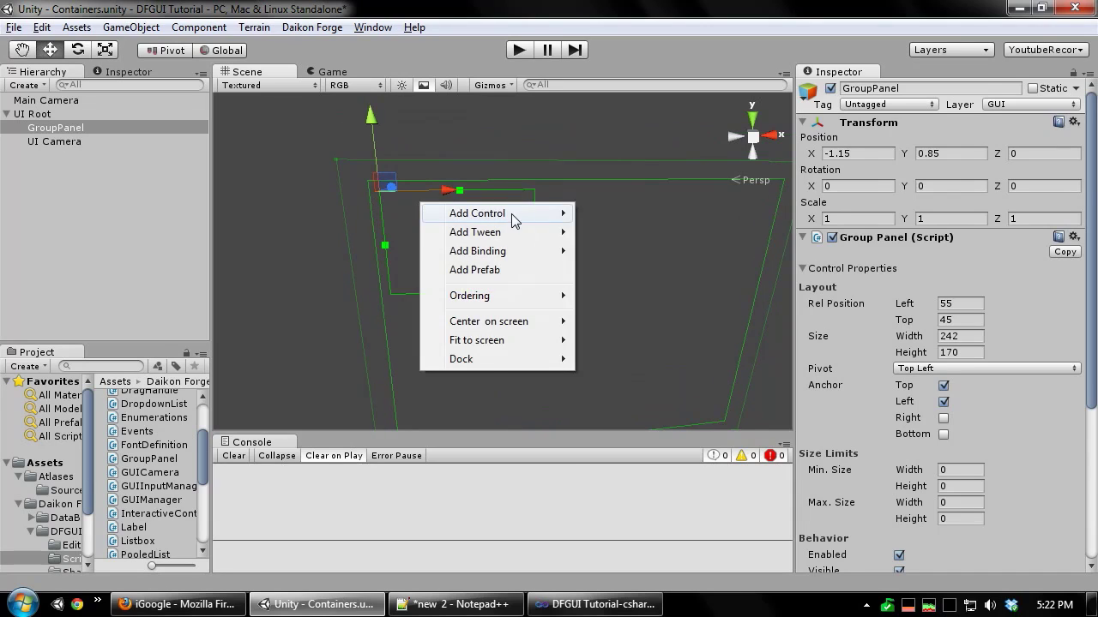
mouse_move(511, 213)
mouse_move(678, 421)
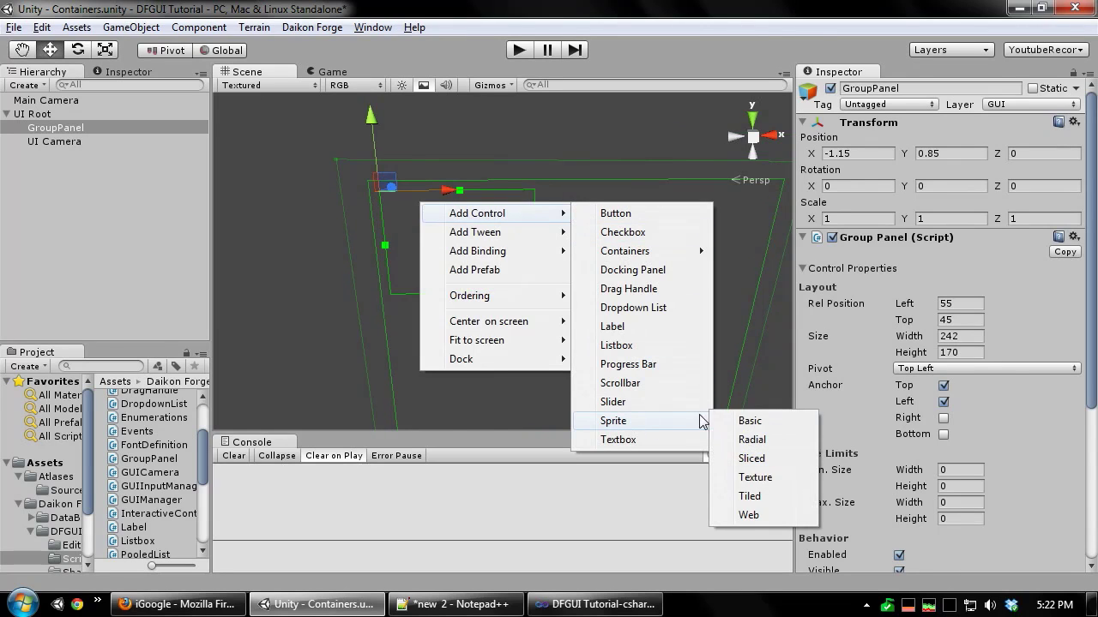
click(771, 464)
Assign the frame-basic-opaque image from the TechBlueSkin atlas to the sliced sprite.
right_drag(535, 273, 547, 283)
scroll(1053, 326, down, 5)
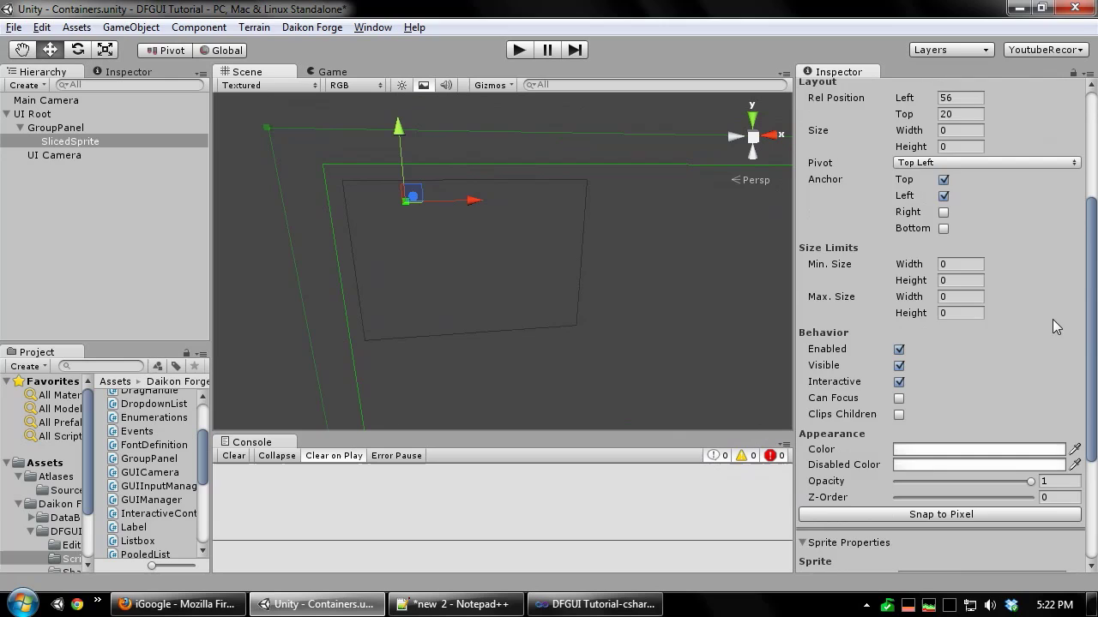
scroll(1053, 320, down, 5)
click(1074, 404)
scroll(609, 240, down, 4)
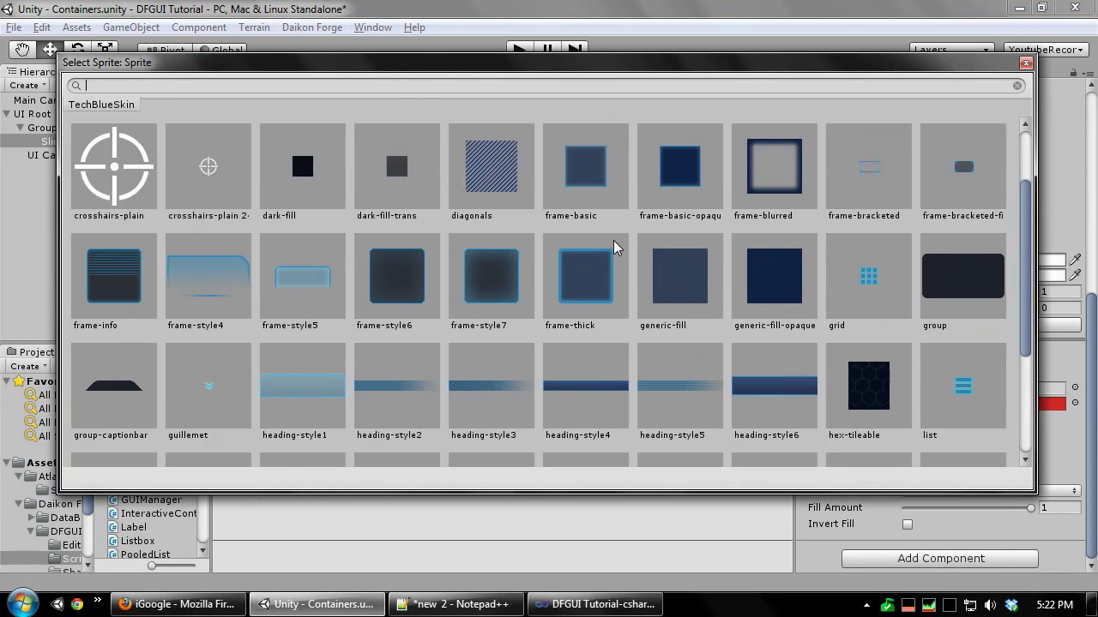
click(711, 137)
Fit the sliced sprite to the GroupPanel both horizontally and vertically, and anchor it to all four sides.
right_drag(578, 223, 553, 256)
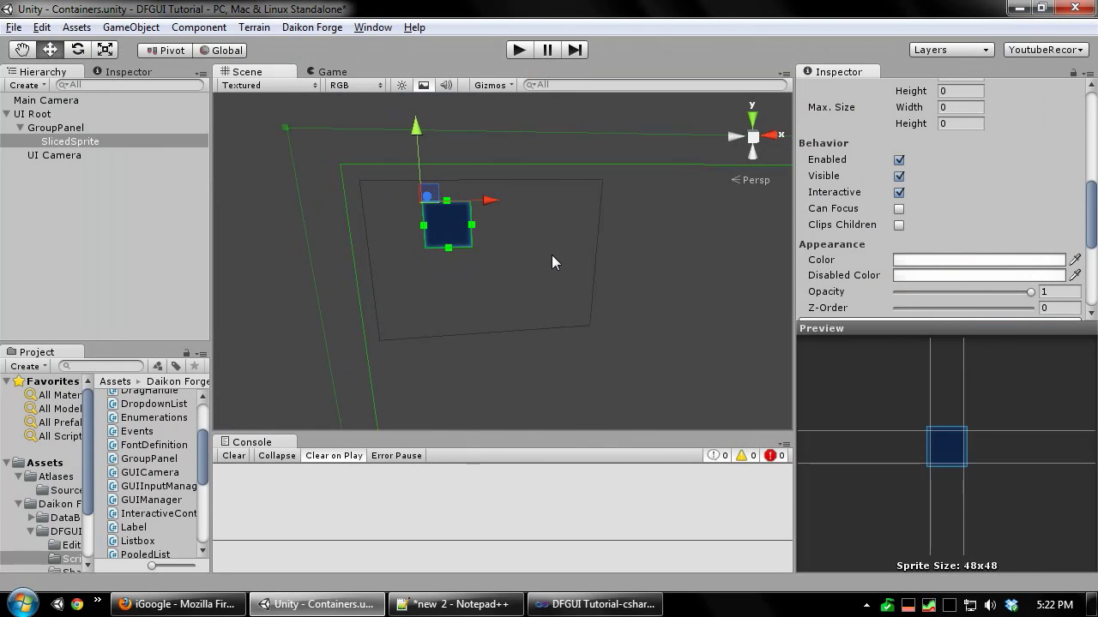
right_click(453, 226)
mouse_move(541, 385)
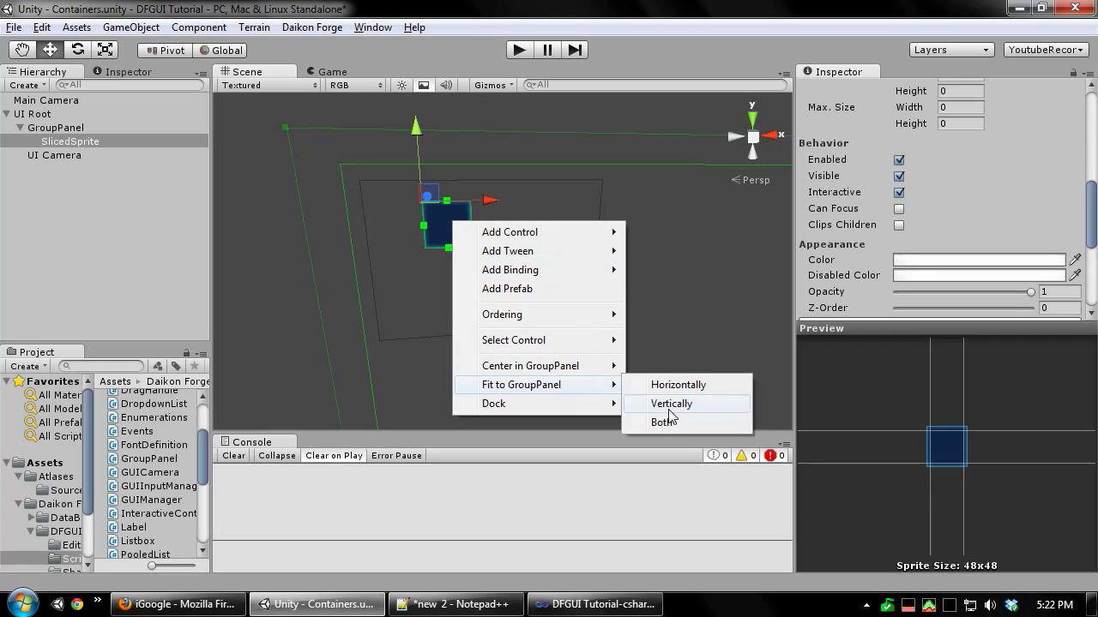
click(685, 421)
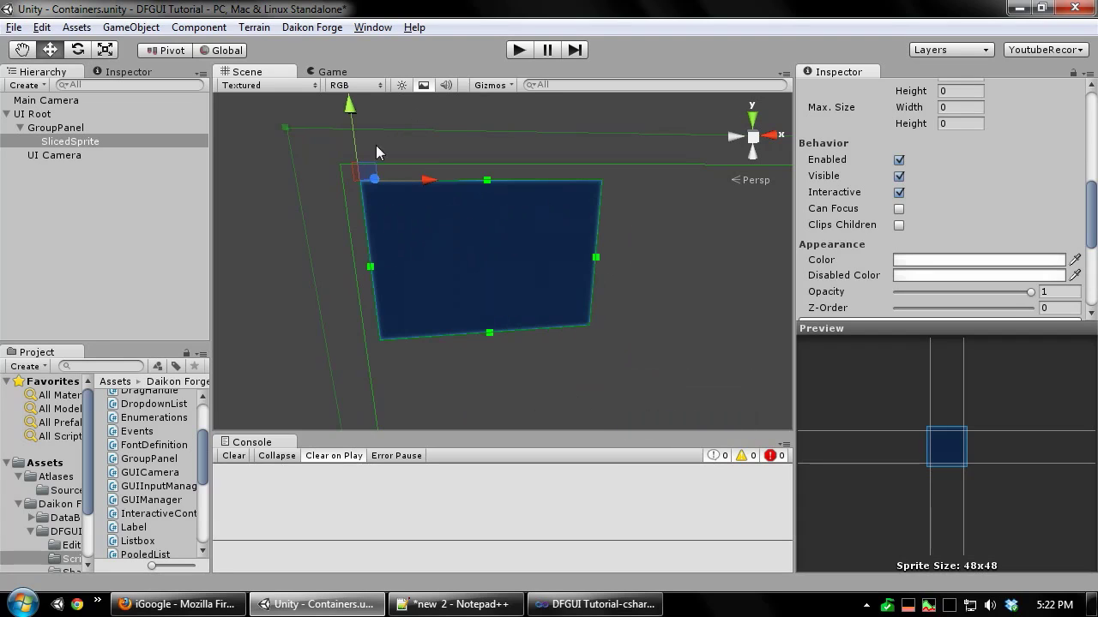
right_drag(292, 189, 446, 262)
scroll(995, 224, up, 10)
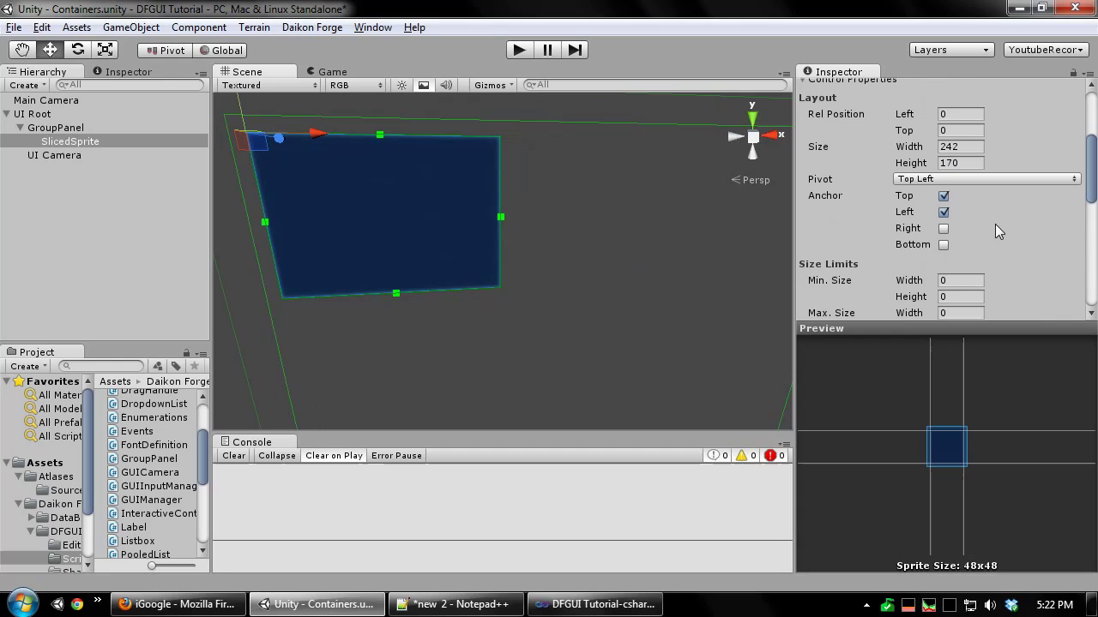
click(943, 229)
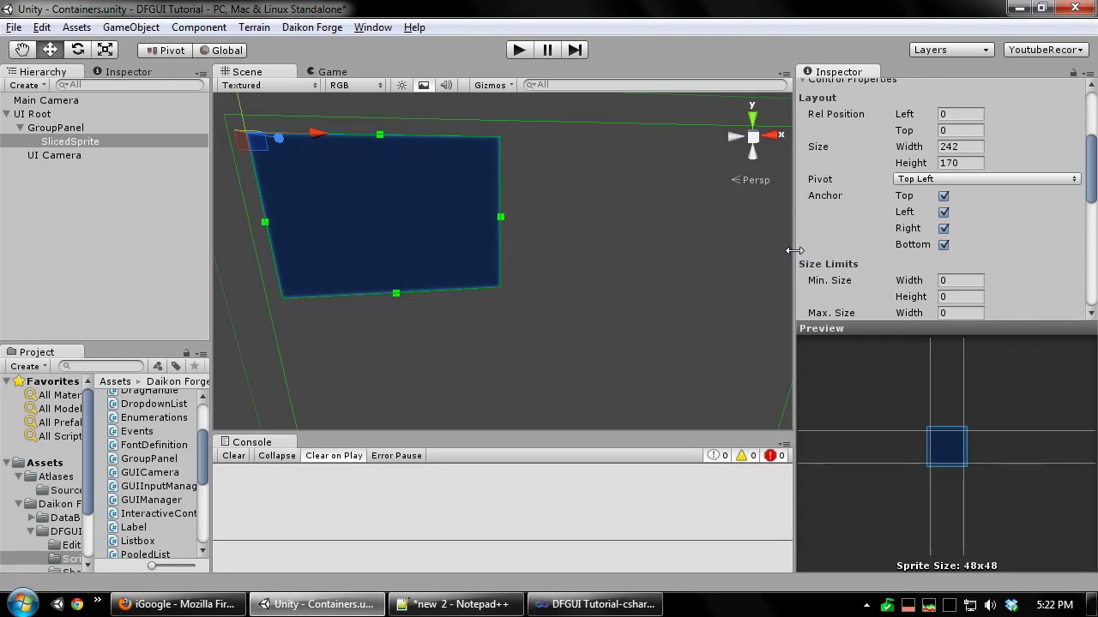
Resize the GroupPanel by its right edge to a width of about 244 to test the sprite's anchoring.
click(110, 125)
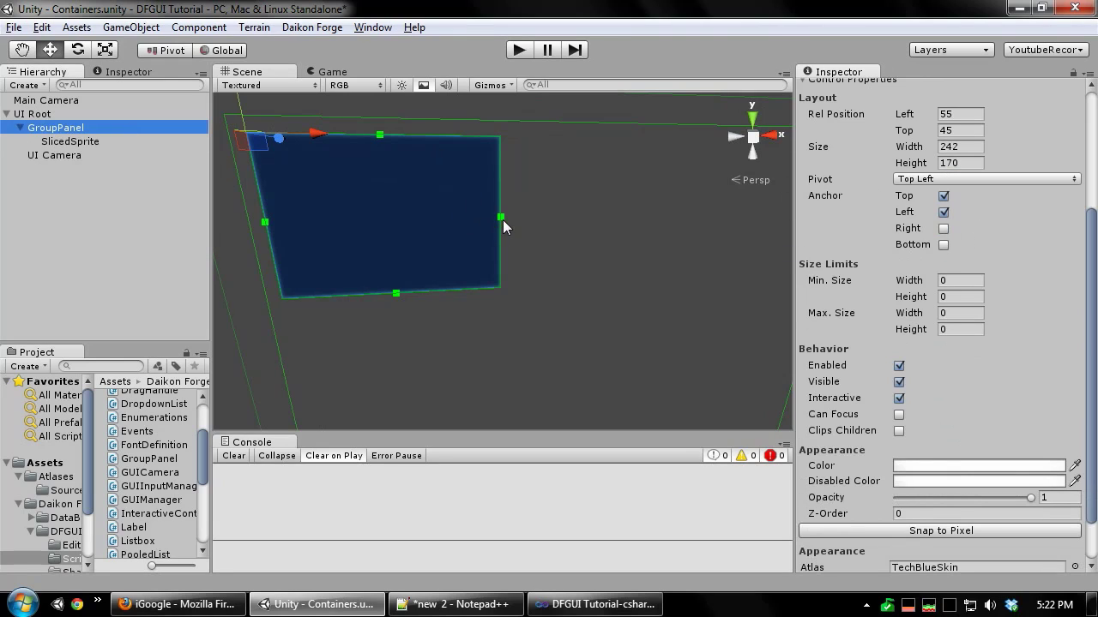
mouse_move(502, 220)
mouse_down()
mouse_move(778, 235)
mouse_move(437, 227)
mouse_move(504, 226)
mouse_up()
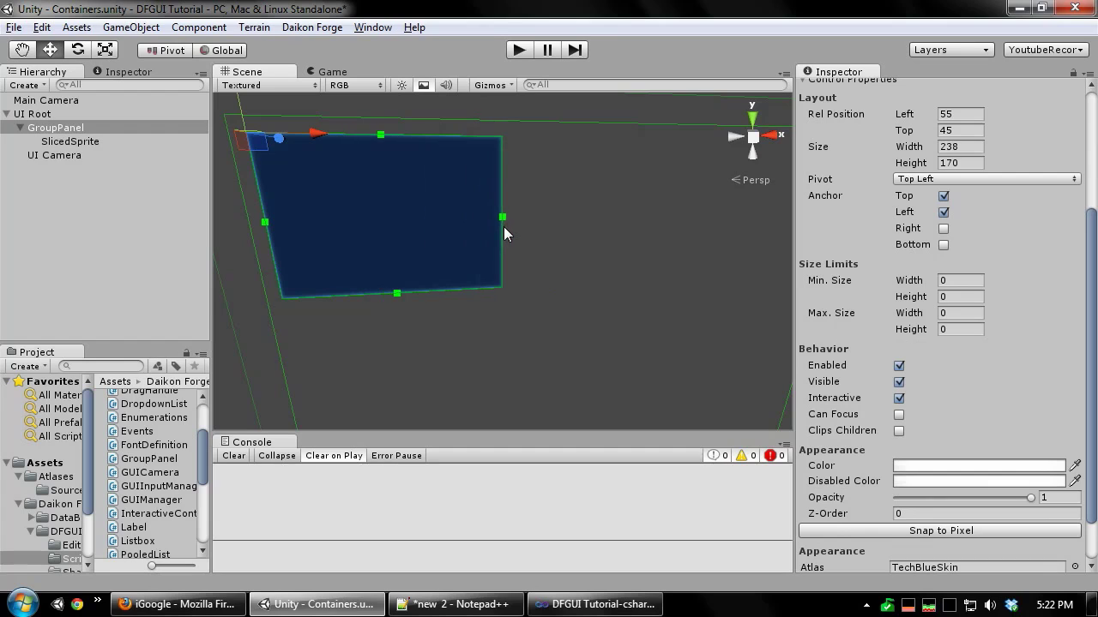
click(503, 257)
middle_drag(503, 256, 701, 260)
Add a label to the GroupPanel and place it in the panel's upper-left corner at about 5, 5.
click(79, 125)
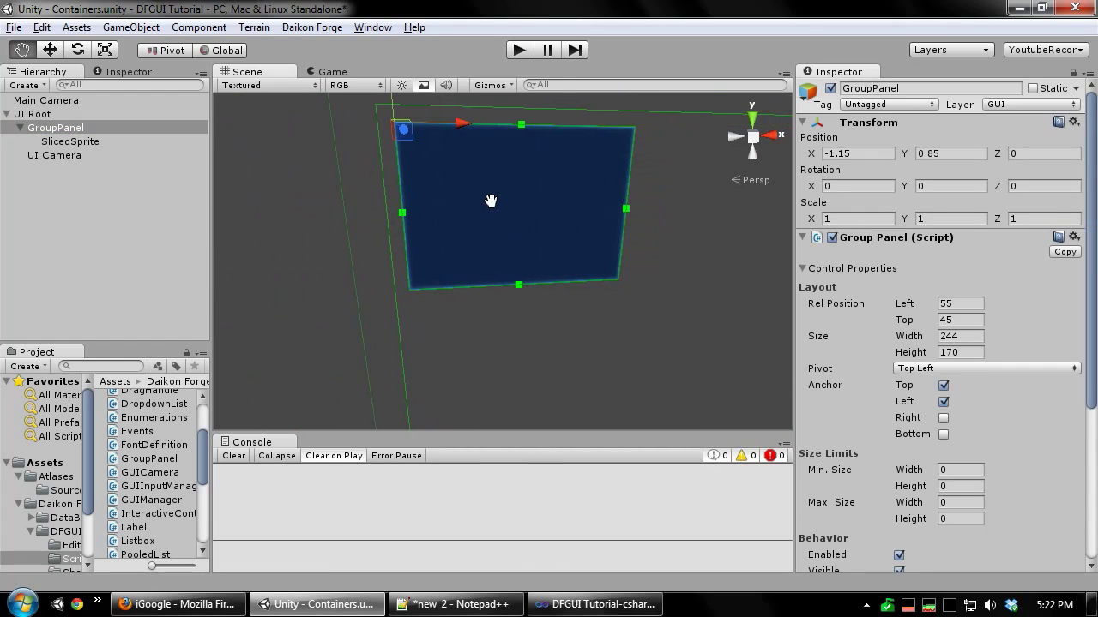
right_click(484, 199)
mouse_move(549, 210)
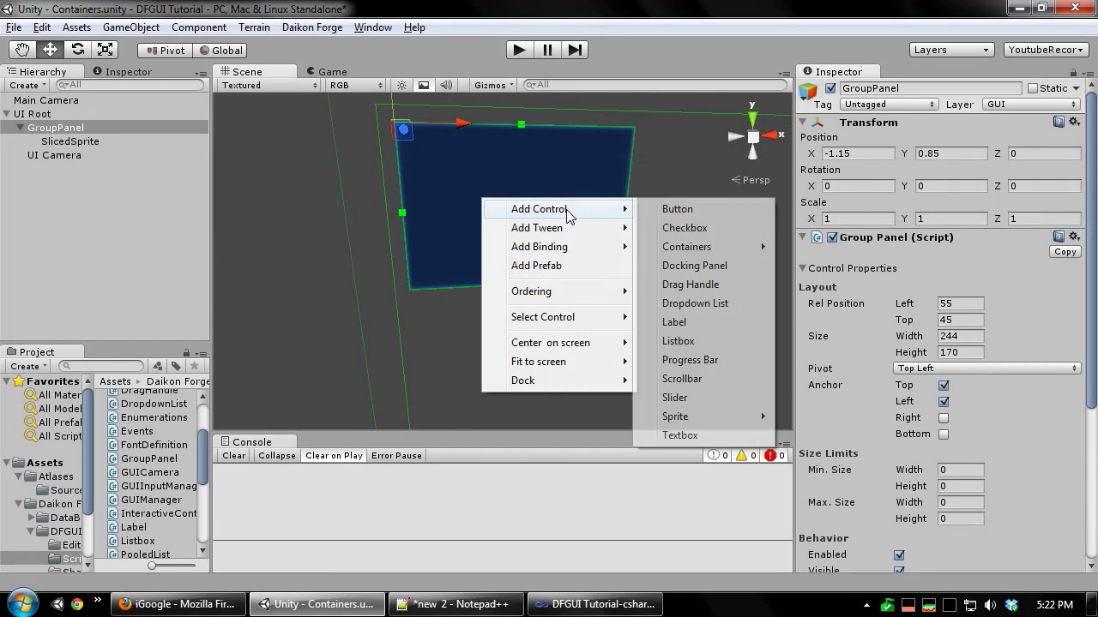
click(674, 322)
drag(466, 188, 382, 111)
scroll(412, 237, up, 2)
mouse_move(445, 242)
middle_down()
mouse_move(431, 259)
mouse_move(447, 254)
middle_up()
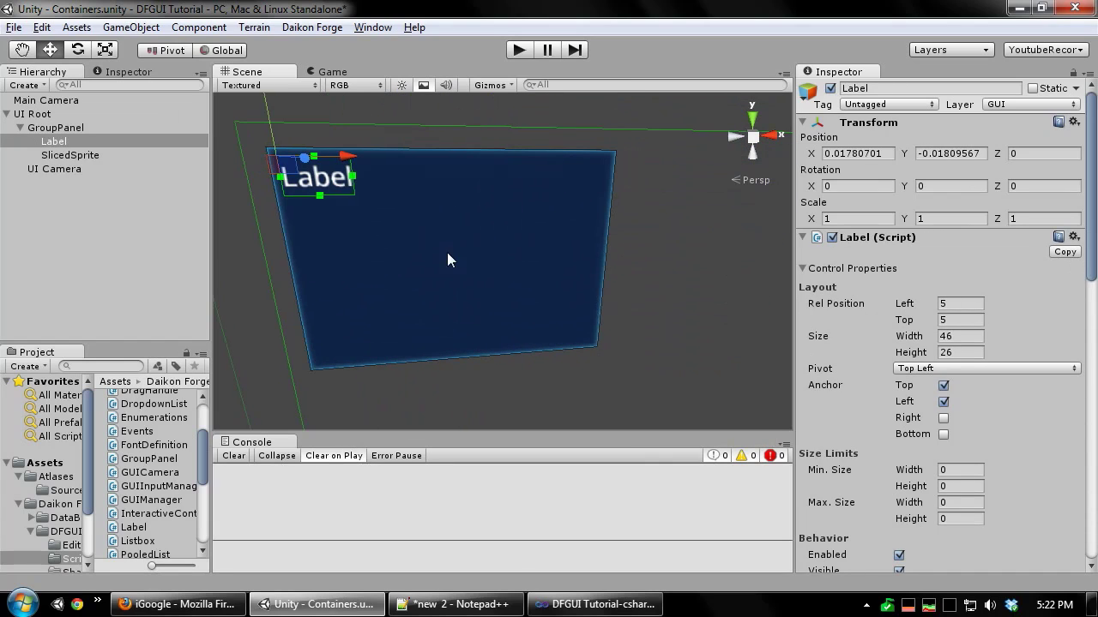
Add a button control to the lower part of the GroupPanel.
click(65, 127)
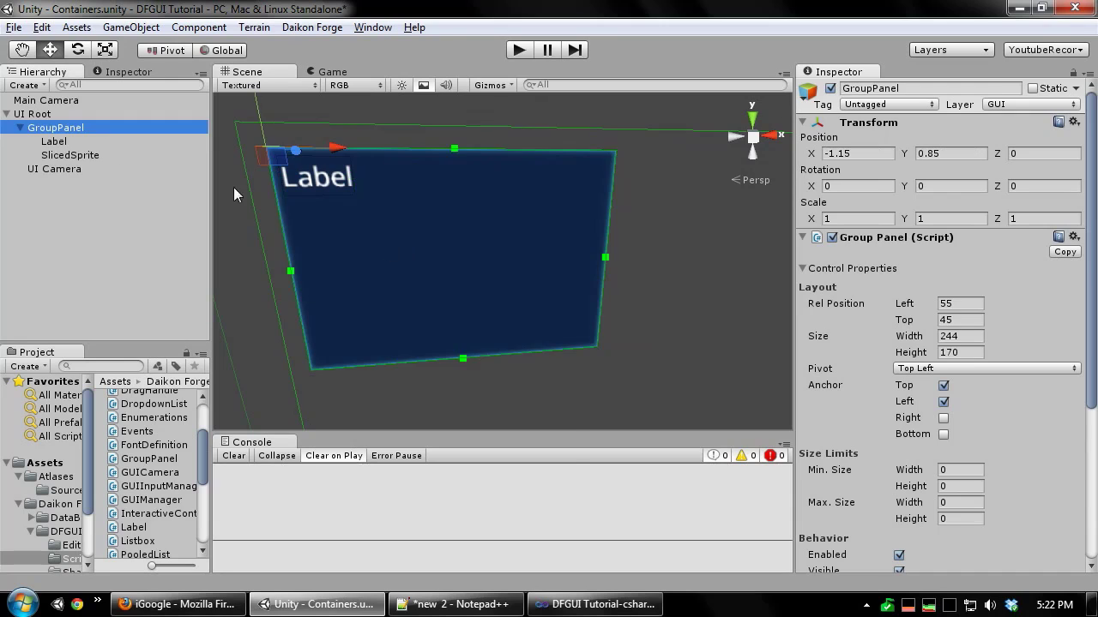
right_click(470, 296)
mouse_move(497, 347)
click(657, 348)
Set the button's images: button-normal for Normal and Pressed, button-highlight for Focus and Hover, and button-disabled for Disabled.
scroll(1050, 403, down, 10)
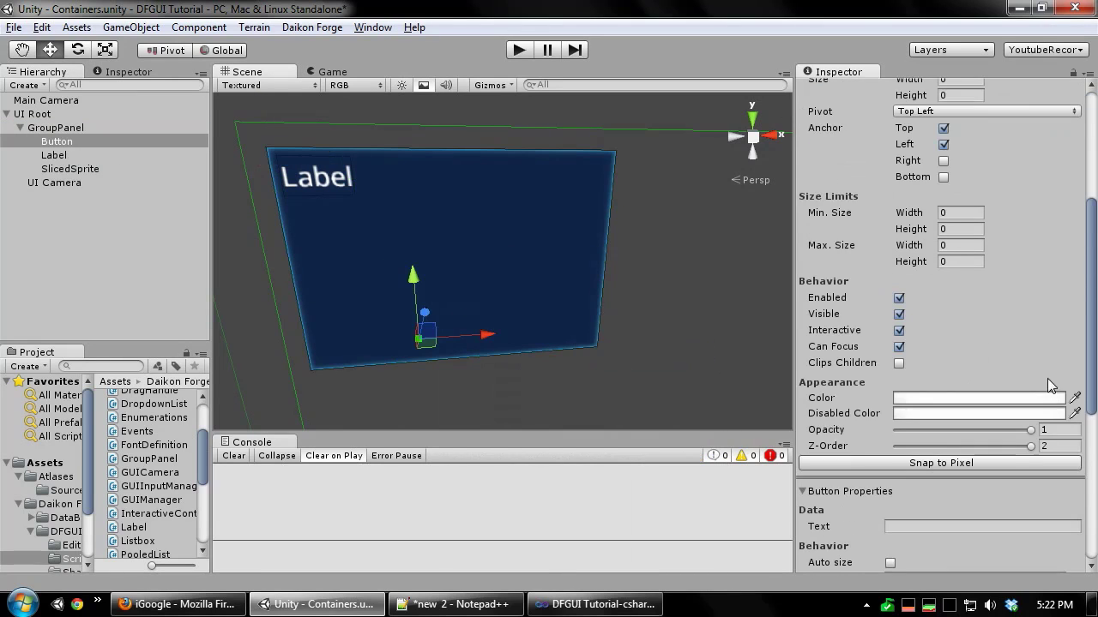
click(1076, 498)
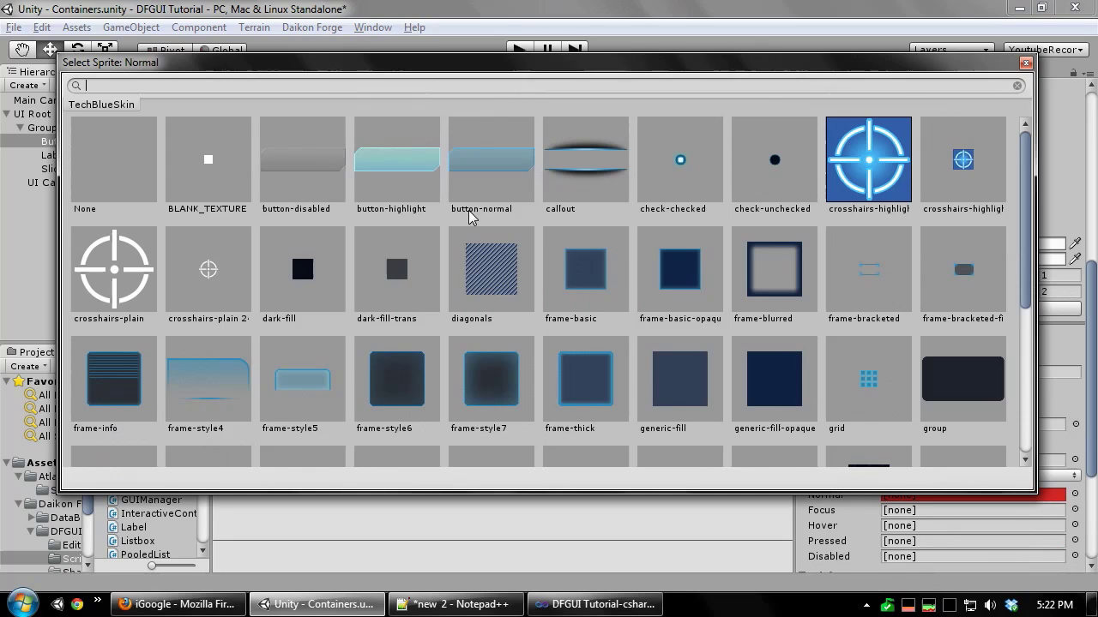
click(486, 152)
click(1074, 509)
double_click(387, 155)
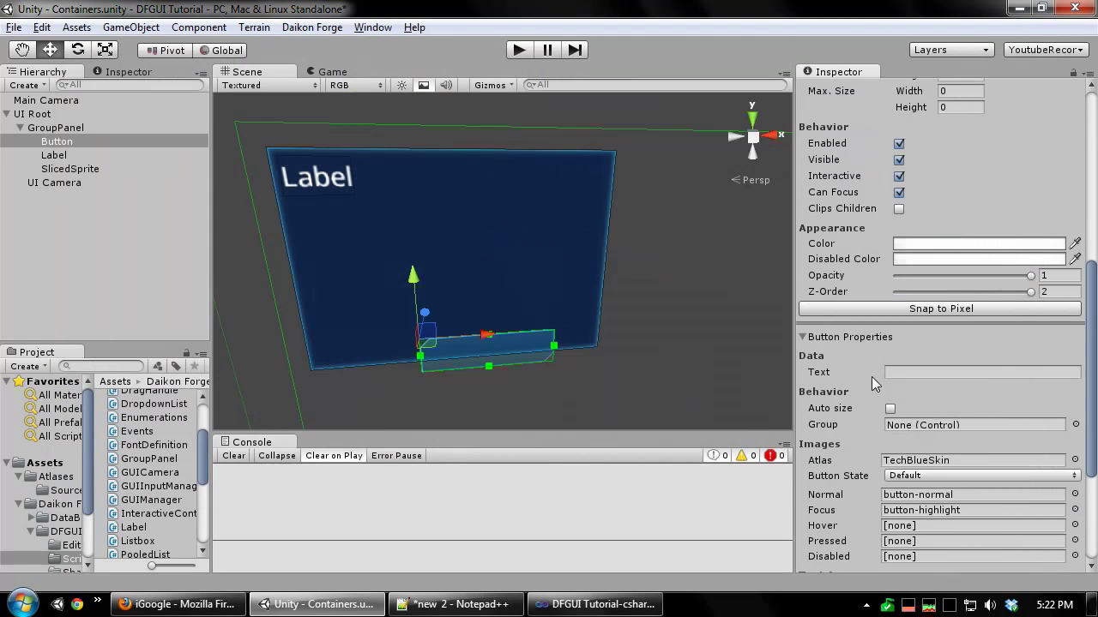
click(1074, 525)
double_click(386, 176)
click(1074, 541)
double_click(515, 189)
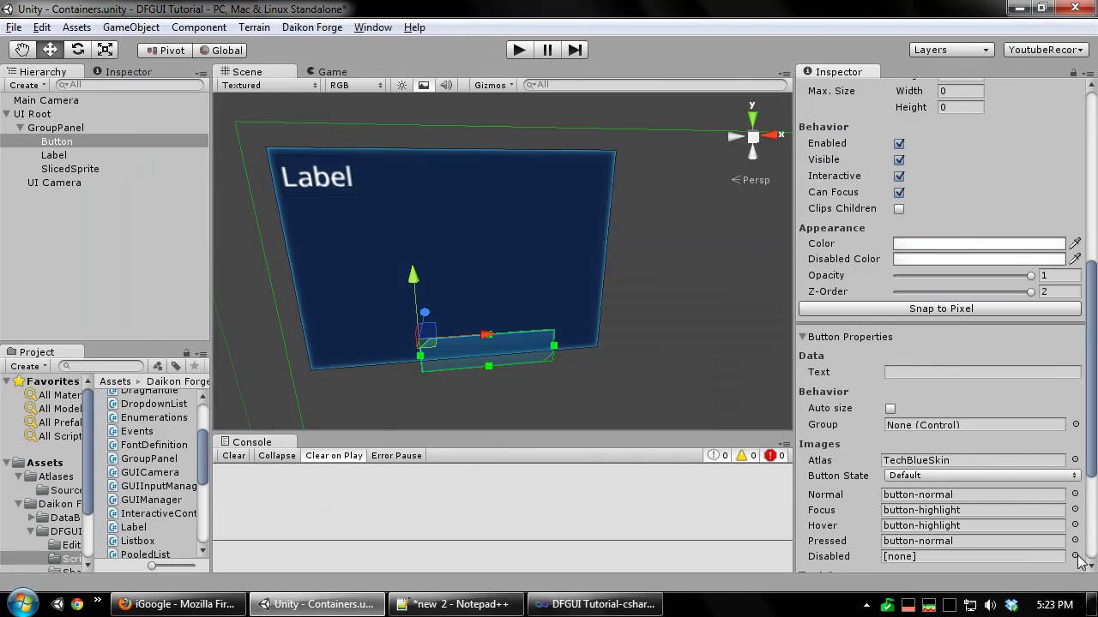
click(1075, 556)
double_click(290, 173)
Set the button's text to "Button" and its text alignment to Center.
click(912, 372)
text(Button)
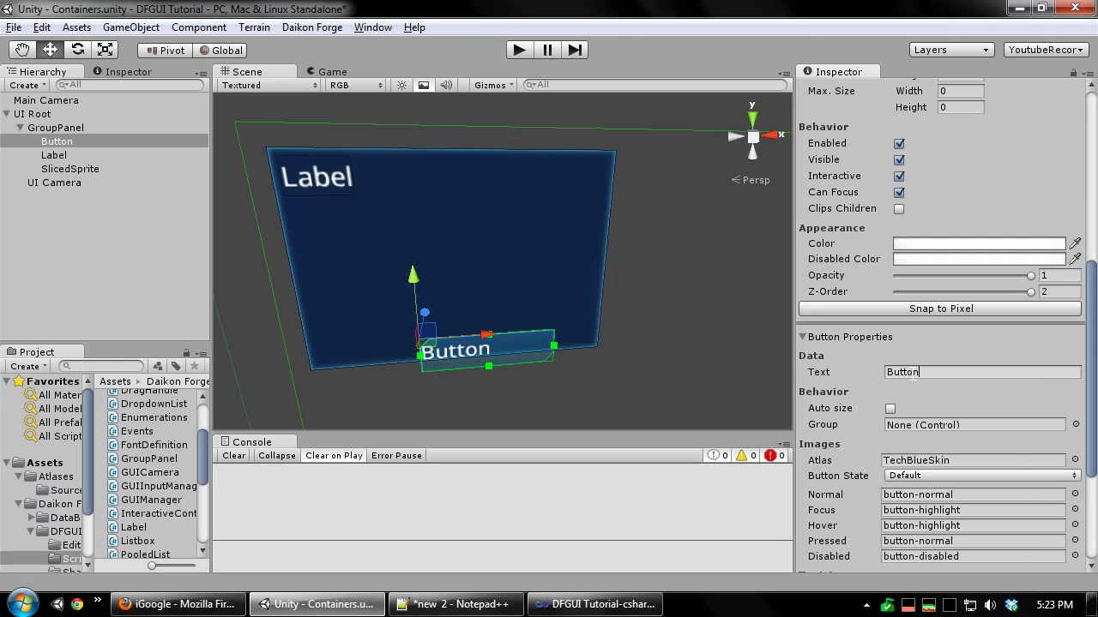
scroll(901, 426, down, 5)
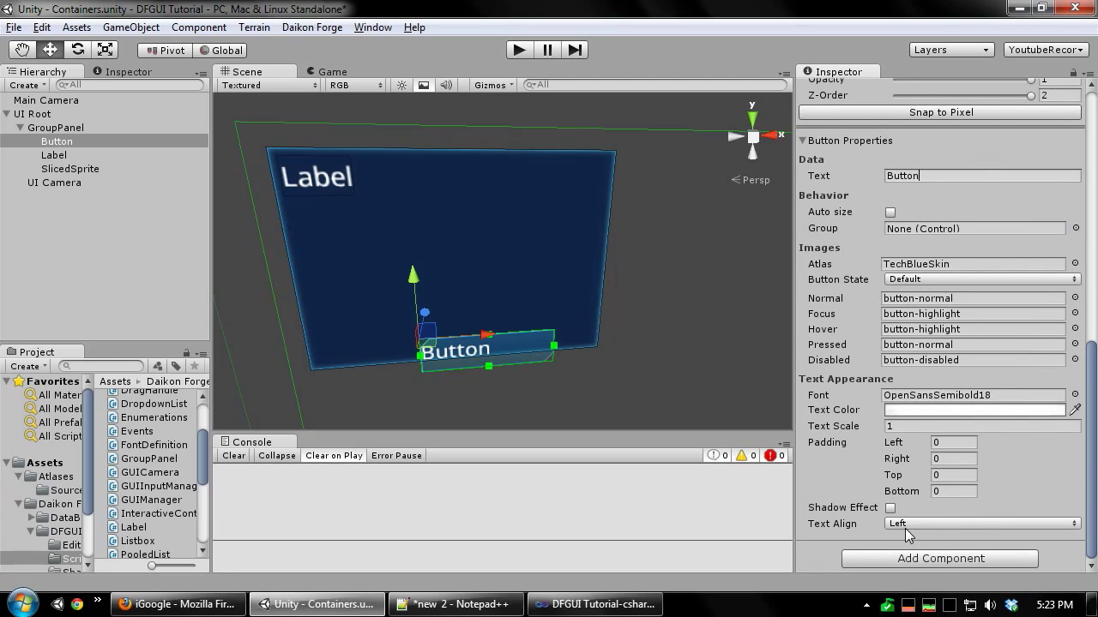
click(906, 527)
click(986, 501)
Move the button into the panel's lower-right corner at about 118, 127 and anchor it only to the right and bottom.
drag(438, 320, 467, 301)
middle_drag(738, 359, 719, 259)
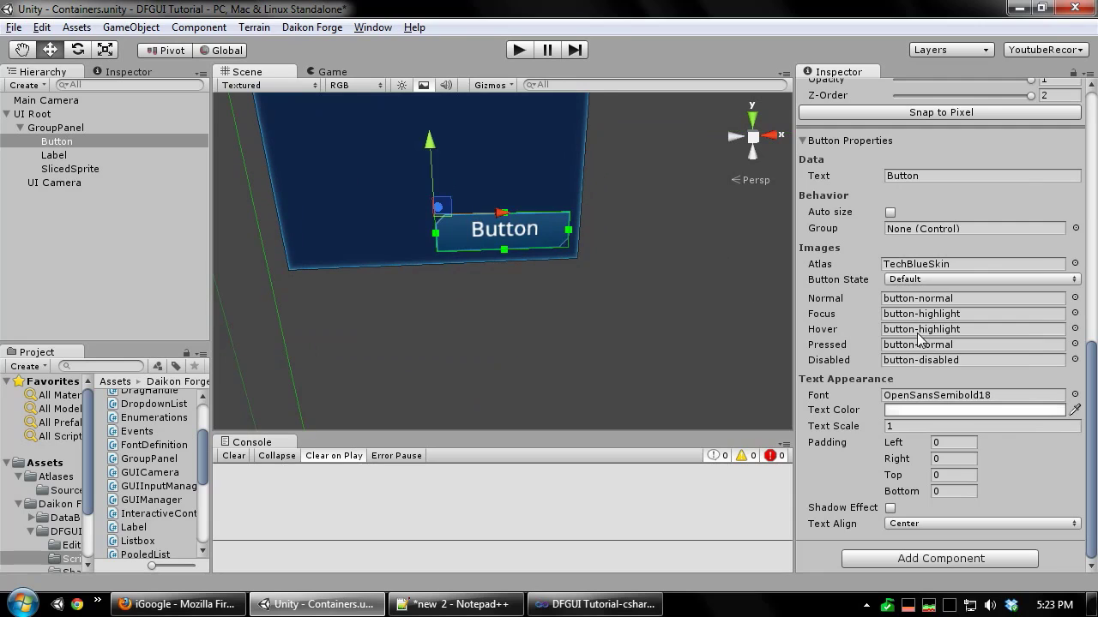
scroll(915, 334, up, 8)
click(944, 189)
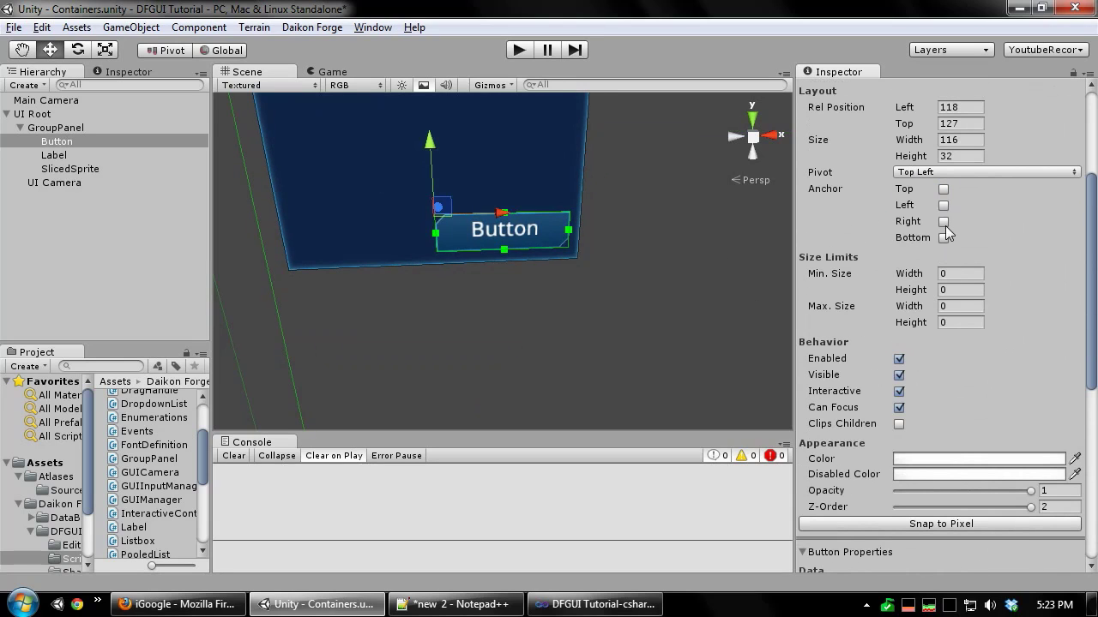
middle_drag(531, 195, 630, 383)
middle_drag(677, 327, 646, 318)
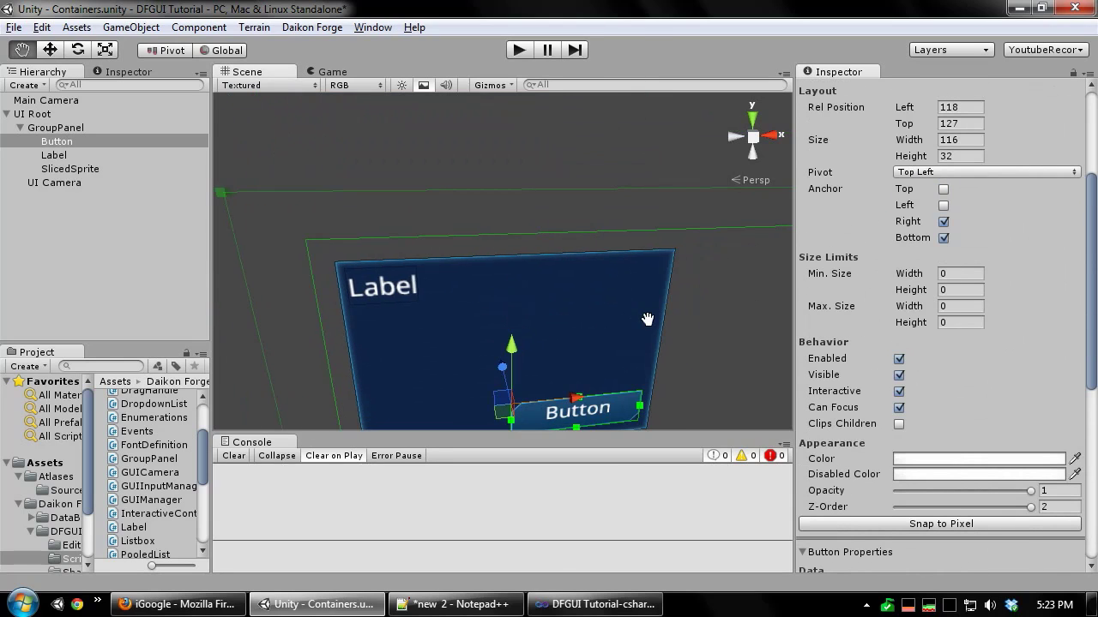
Resize the GroupPanel by its right and bottom edges to about 273 by 141 to test the anchoring of its child controls.
click(151, 129)
middle_drag(606, 415, 486, 282)
scroll(486, 282, down, 3)
mouse_move(520, 228)
mouse_down()
mouse_move(733, 225)
mouse_move(534, 230)
mouse_up()
drag(448, 301, 431, 253)
drag(529, 211, 568, 213)
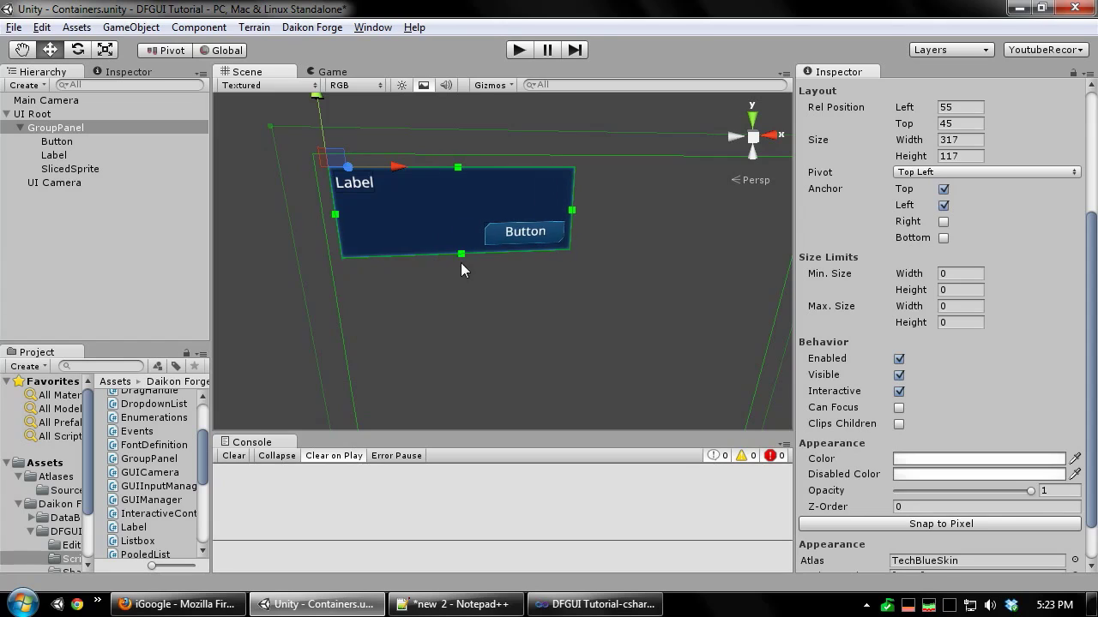
drag(461, 257, 460, 286)
middle_drag(460, 327, 523, 336)
drag(521, 288, 526, 275)
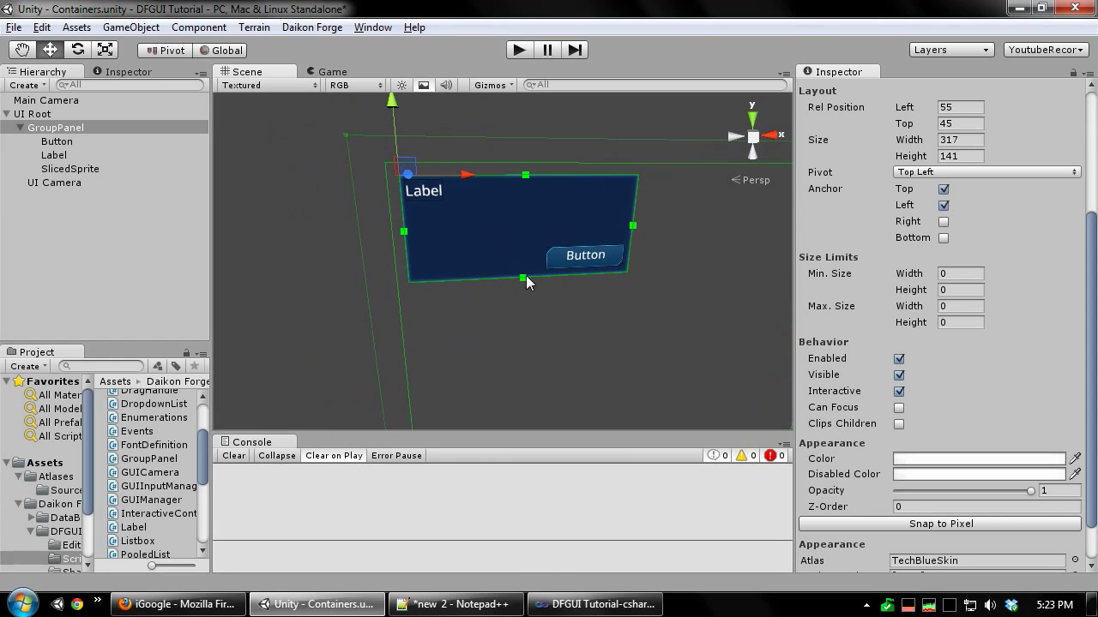
drag(639, 228, 601, 230)
scroll(592, 283, down, 4)
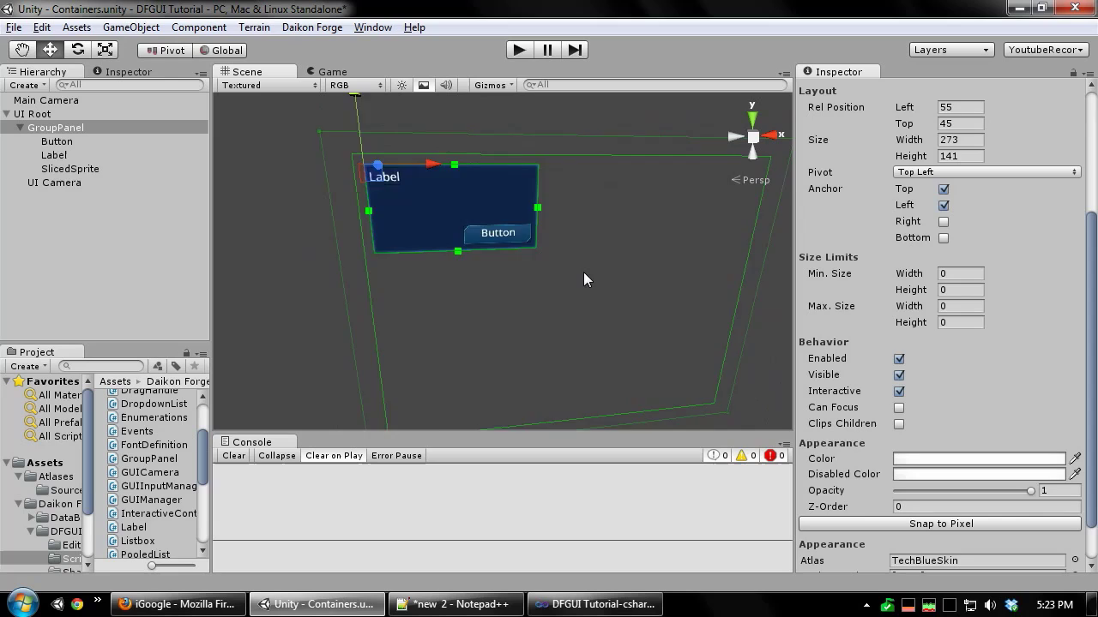
Add a Scrollable Panel to the UI Root in the empty area below the GroupPanel.
click(725, 322)
middle_drag(724, 321, 609, 319)
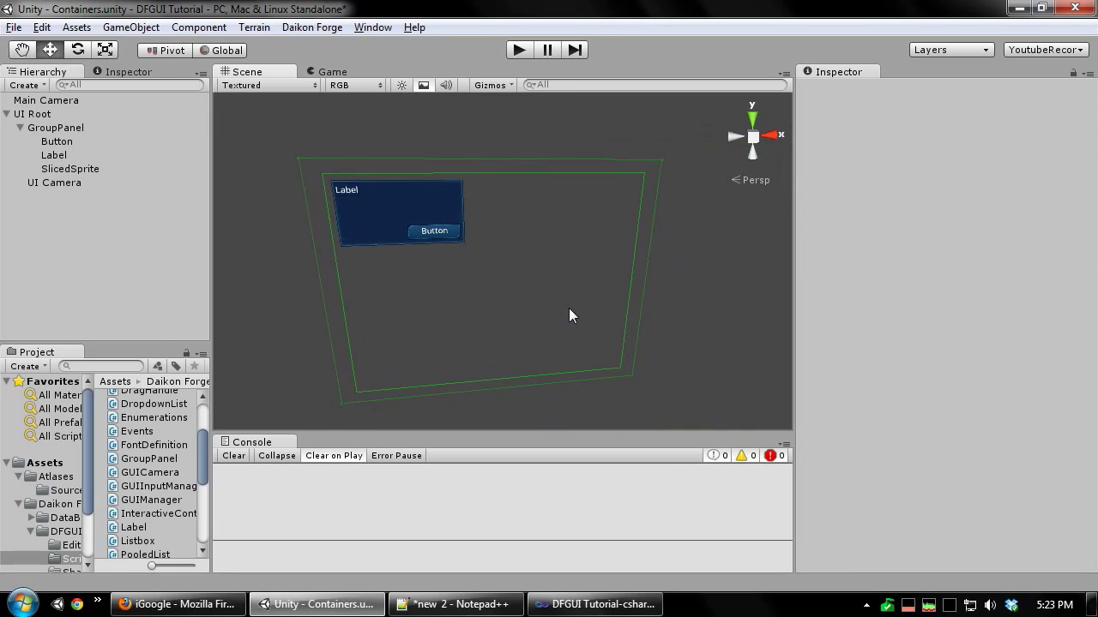
click(483, 281)
right_click(422, 304)
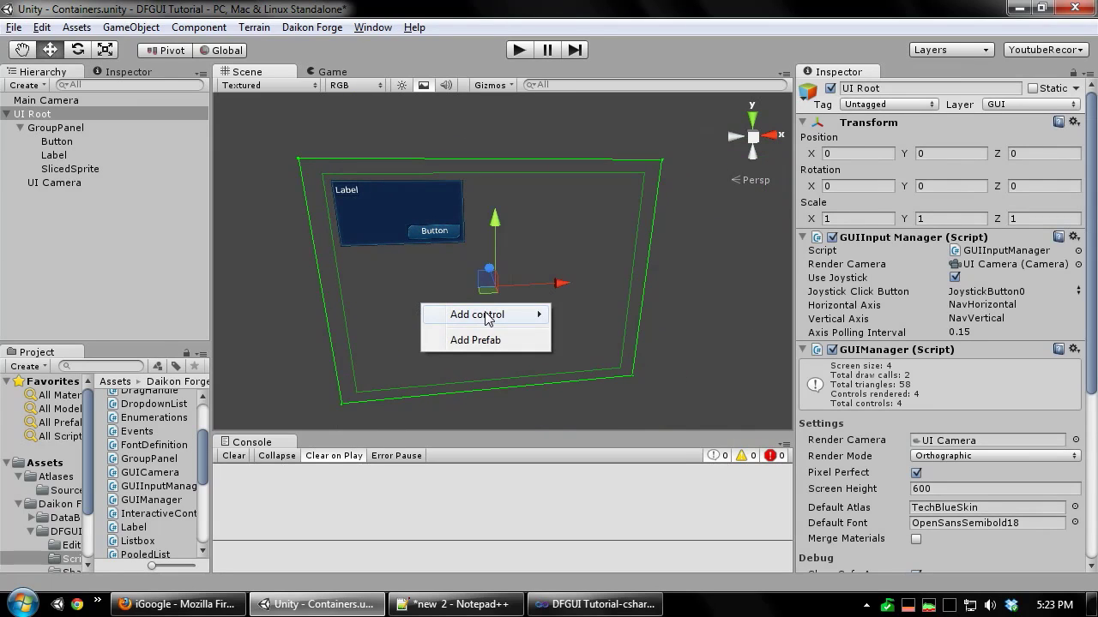
mouse_move(495, 318)
mouse_move(621, 360)
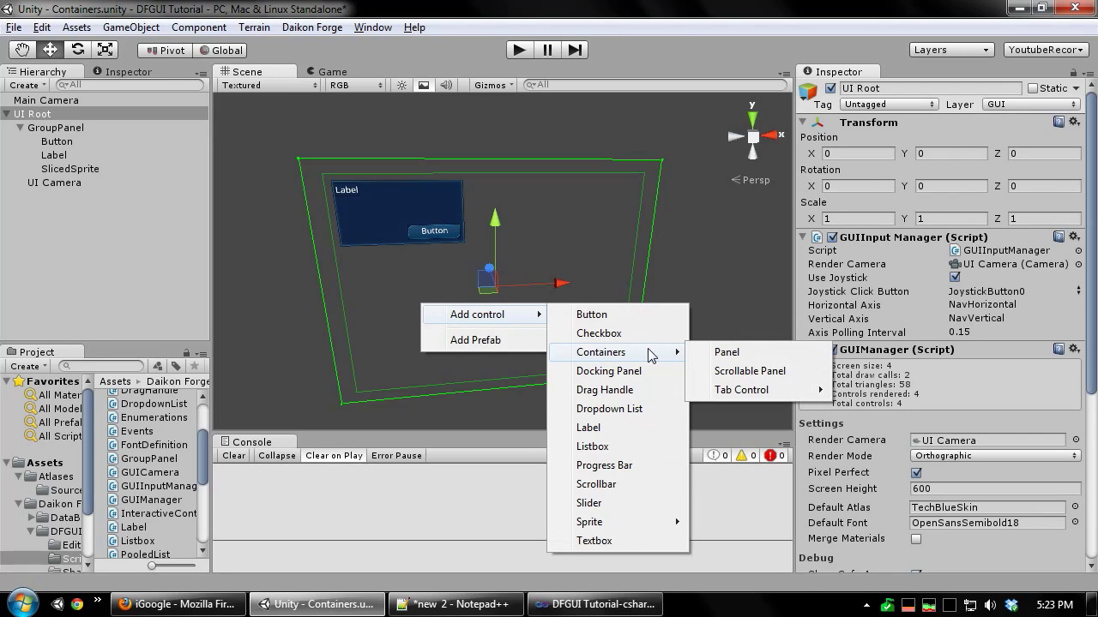
click(731, 371)
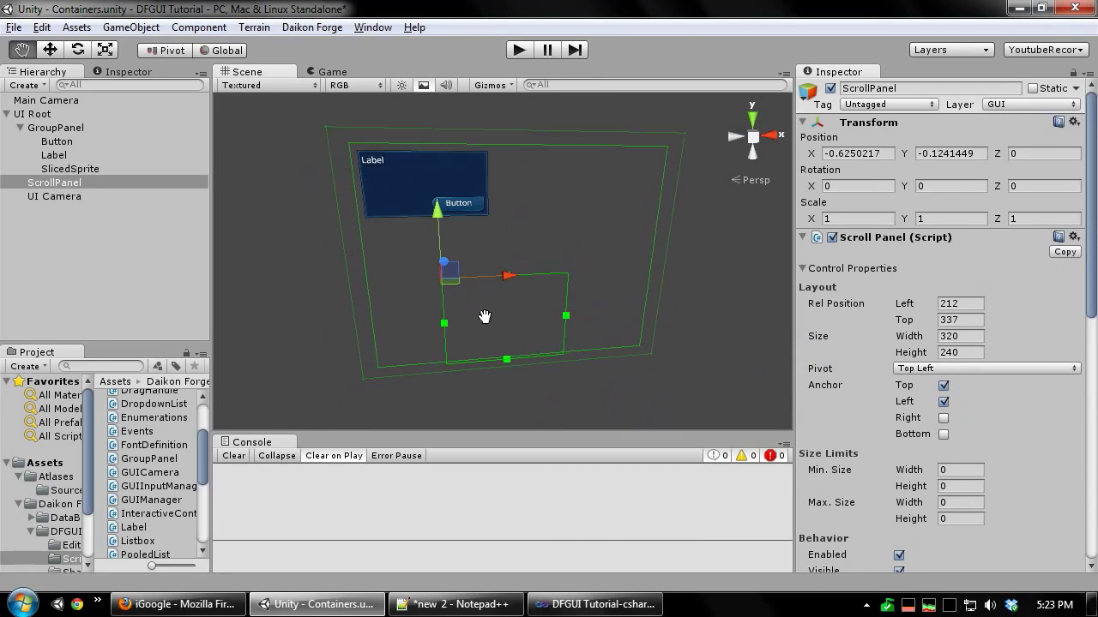
Move the ScrollPanel below the GroupPanel to about 72, 302 and narrow it to a width of about 274.
drag(470, 271, 396, 252)
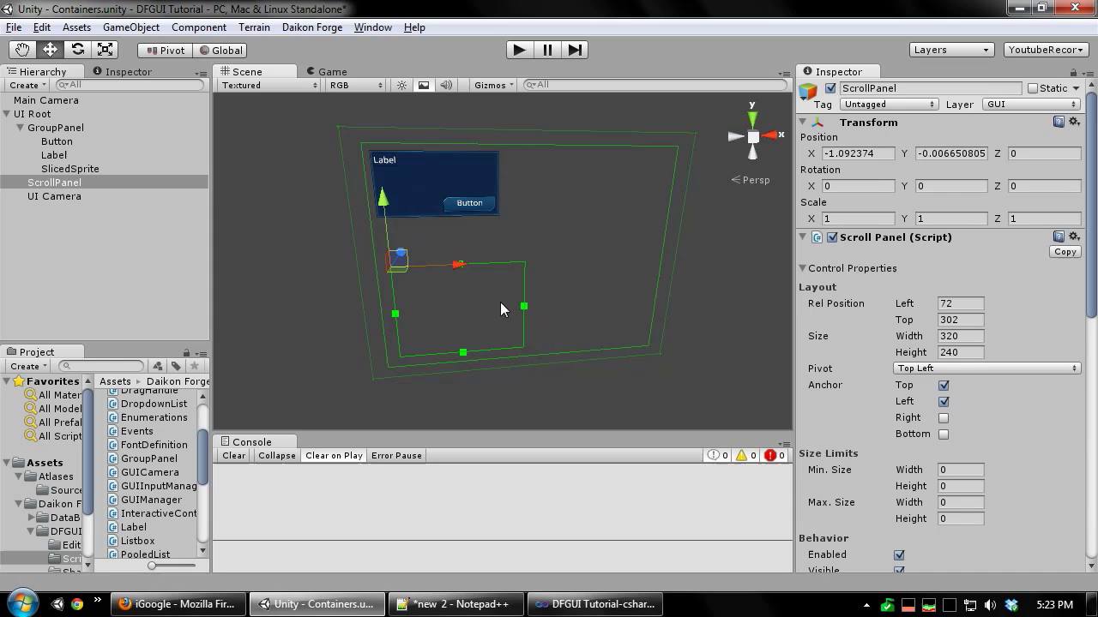
drag(525, 307, 507, 307)
scroll(457, 300, up, 5)
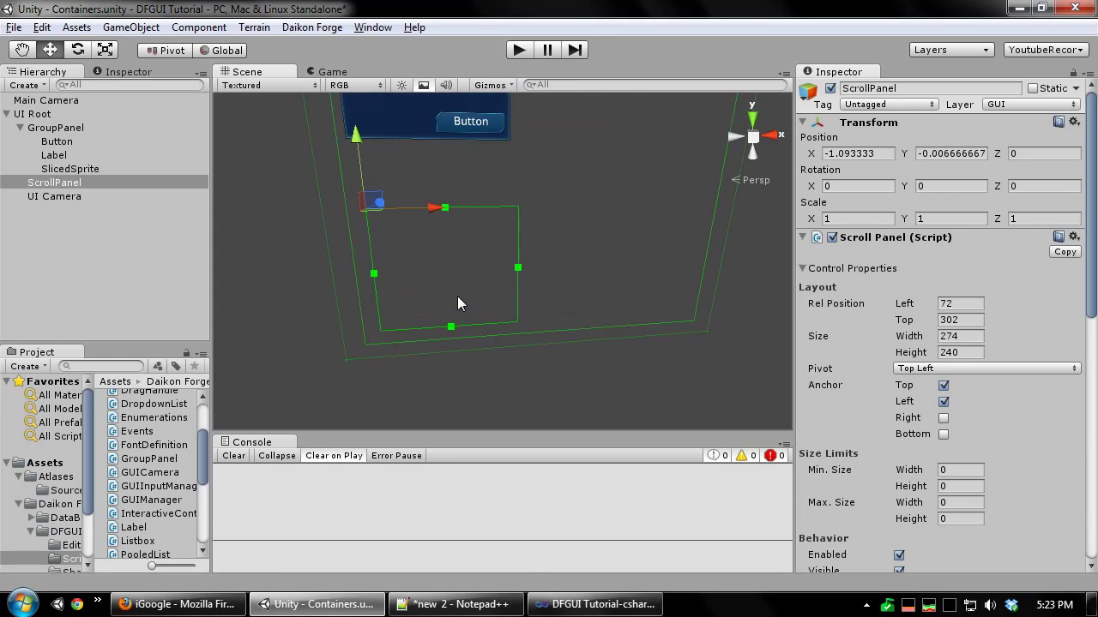
Add a Label control inside the ScrollPanel.
scroll(462, 283, up, 5)
scroll(391, 301, down, 5)
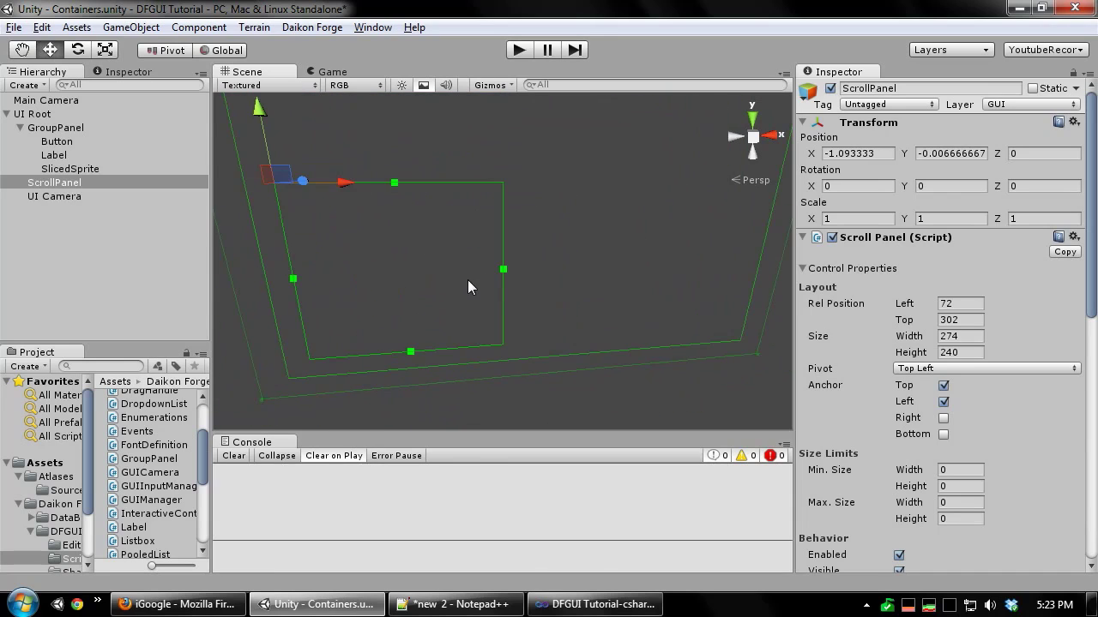
scroll(467, 280, up, 2)
scroll(483, 283, down, 1)
right_click(391, 238)
mouse_move(467, 251)
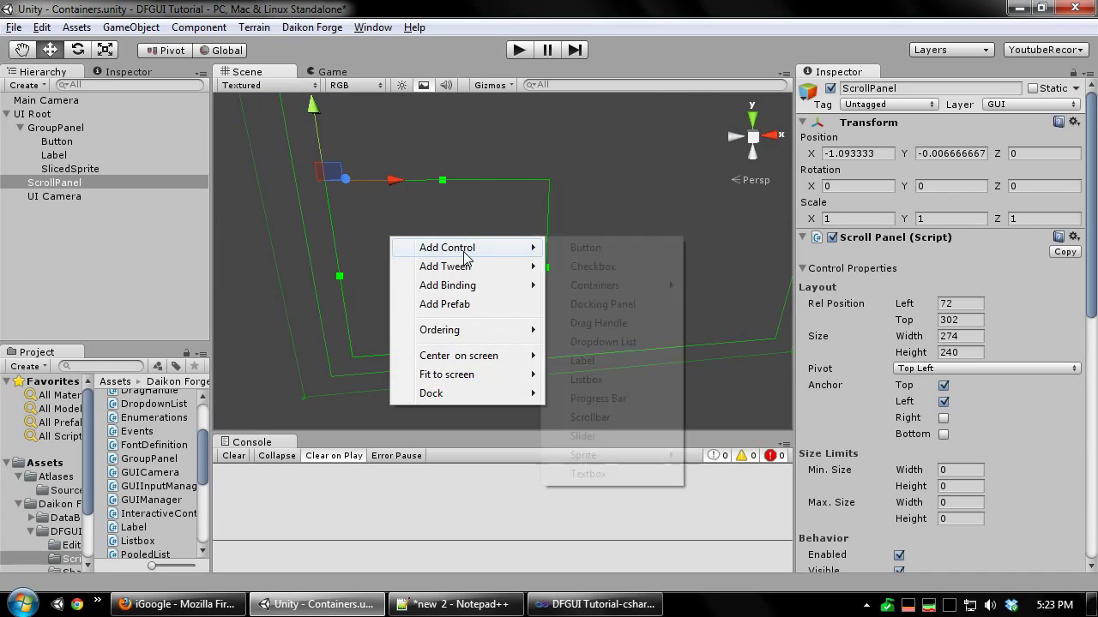
click(583, 360)
scroll(348, 291, down, 2)
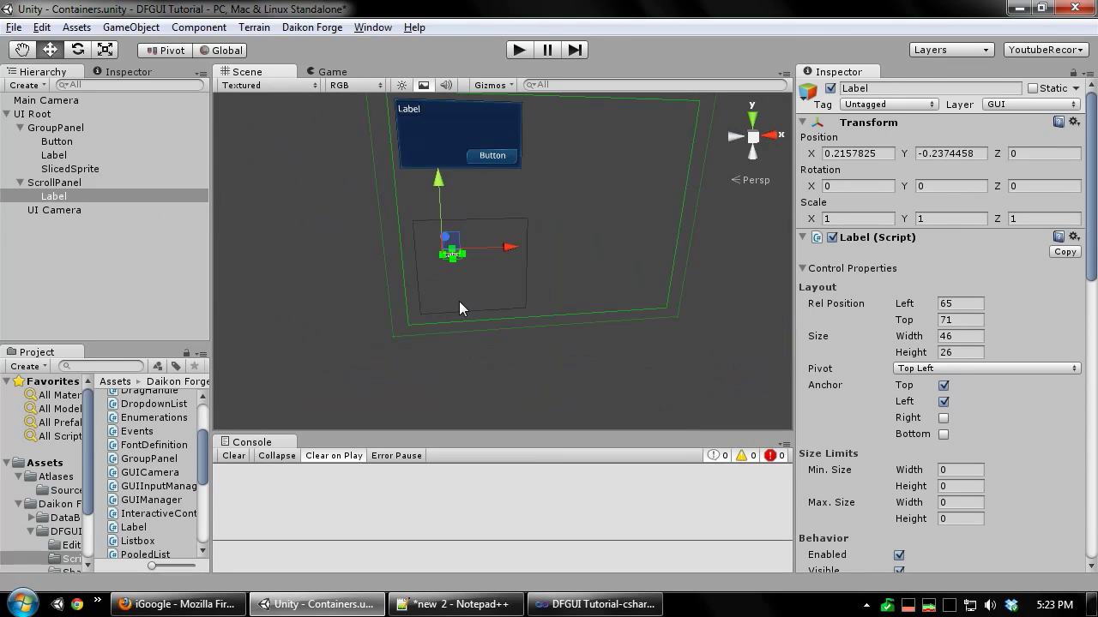
scroll(459, 301, up, 1)
Set the new label's relative position to 0, 0 and fit it horizontally to the ScrollPanel.
click(959, 303)
text(0)
key(Tab)
text(0)
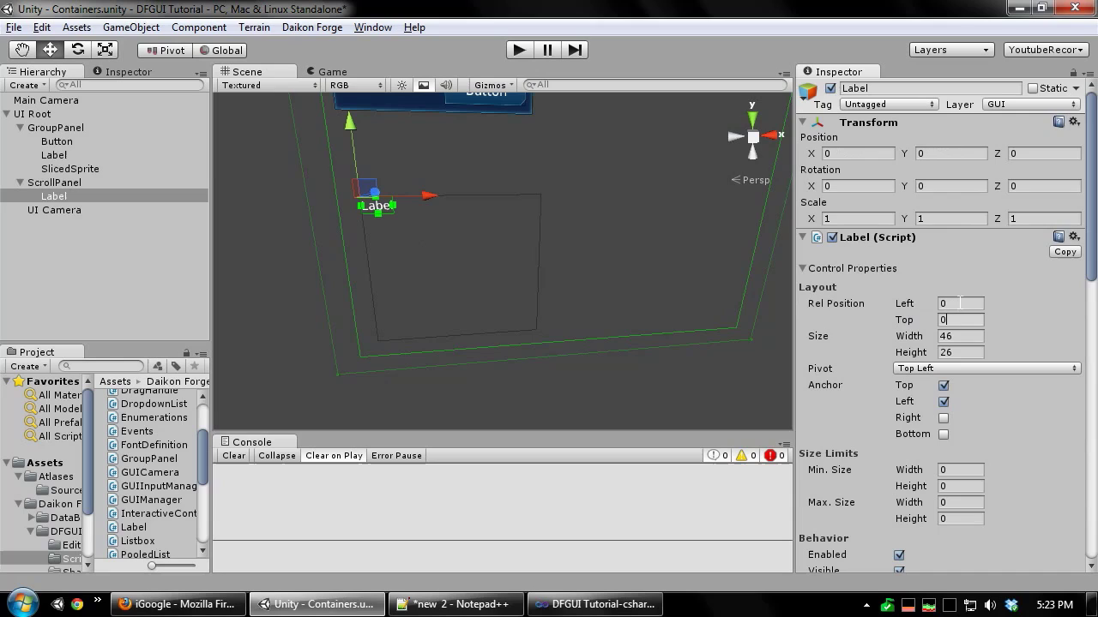
right_click(380, 203)
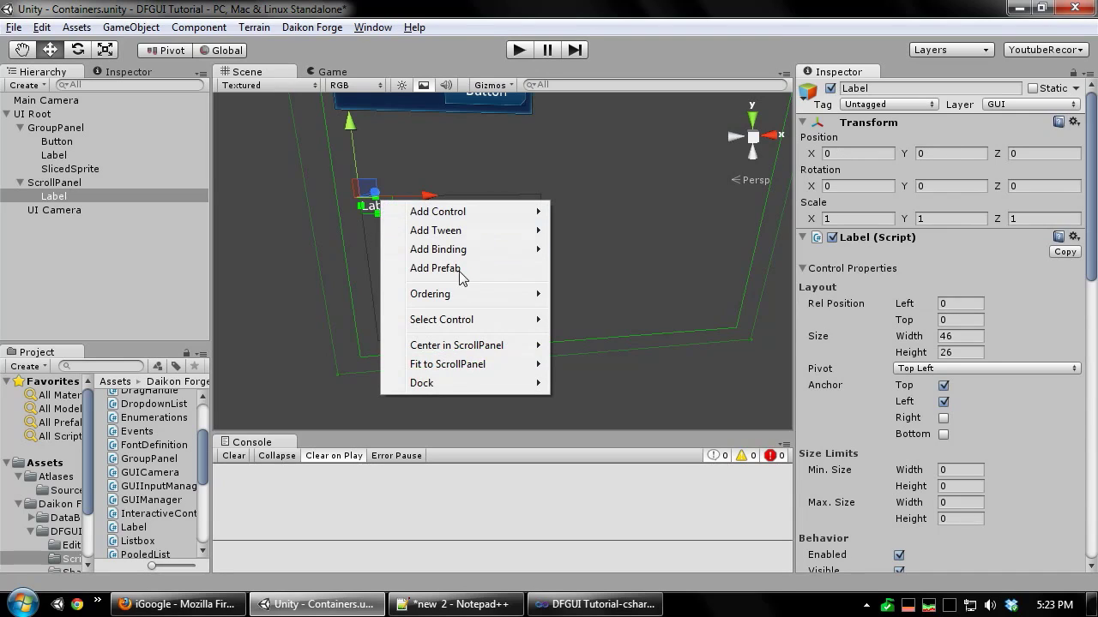
mouse_move(471, 364)
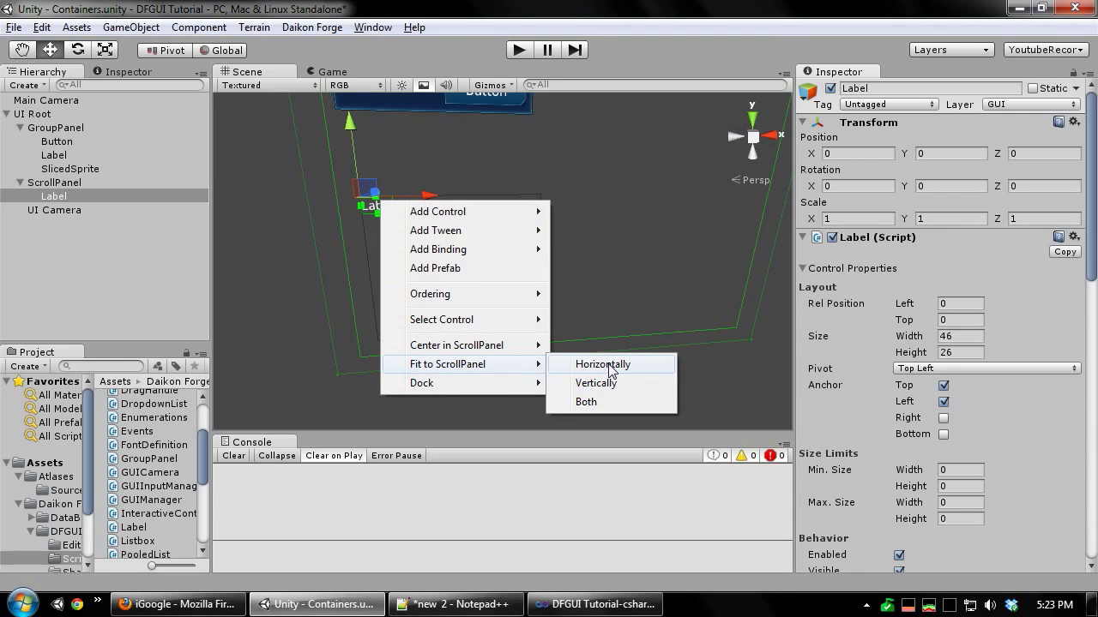
click(600, 364)
Enable Auto Height and Word Wrap for the ScrollPanel's label.
scroll(970, 365, down, 10)
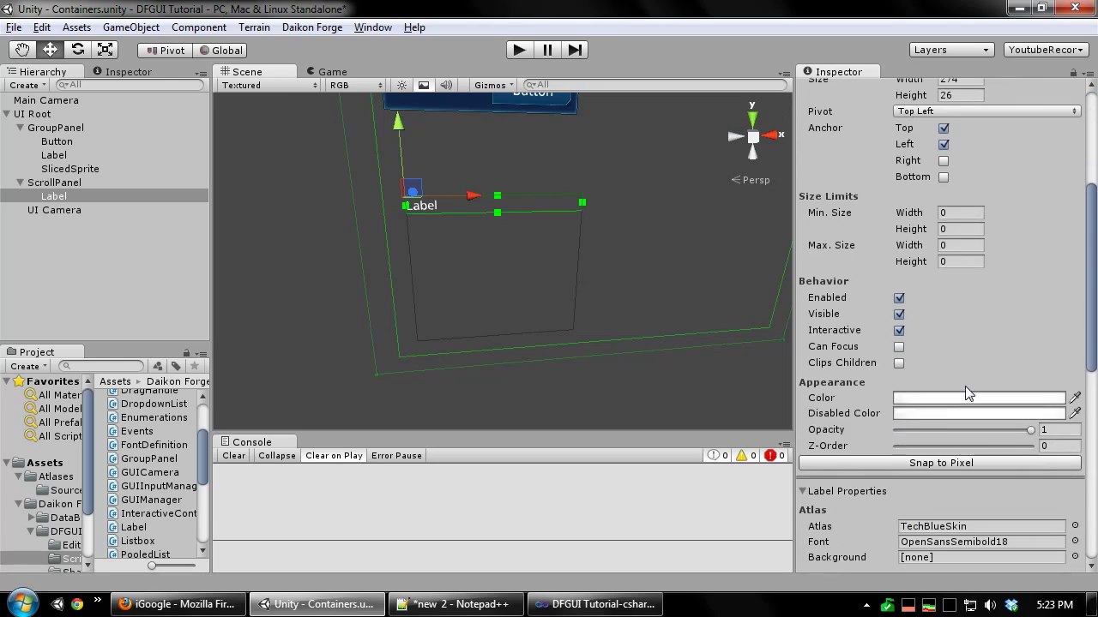
click(906, 455)
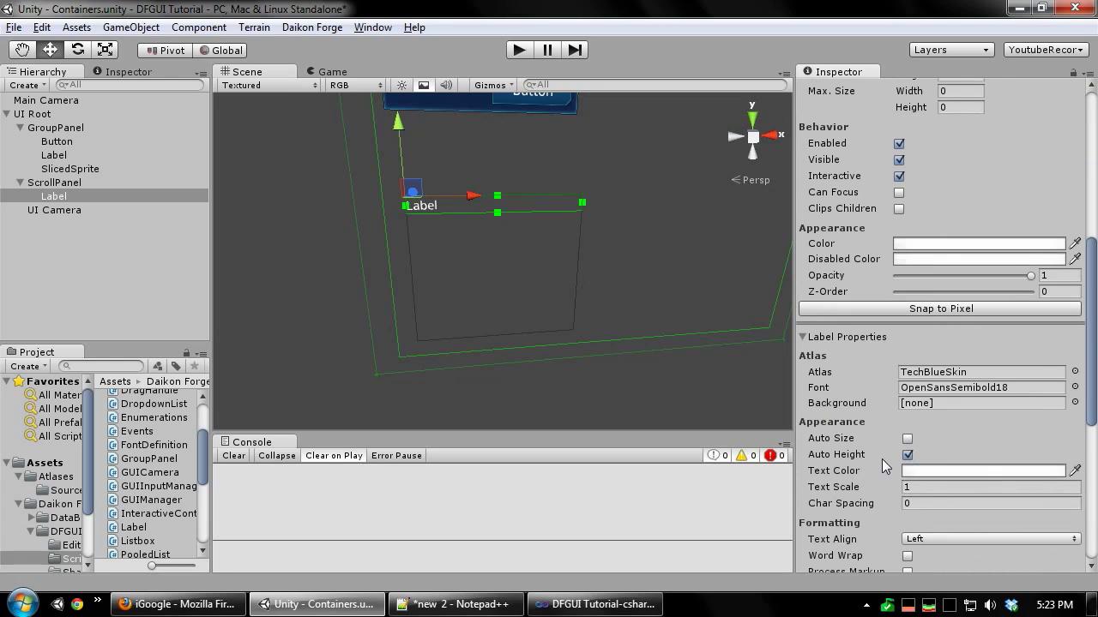
scroll(881, 458, down, 4)
click(907, 402)
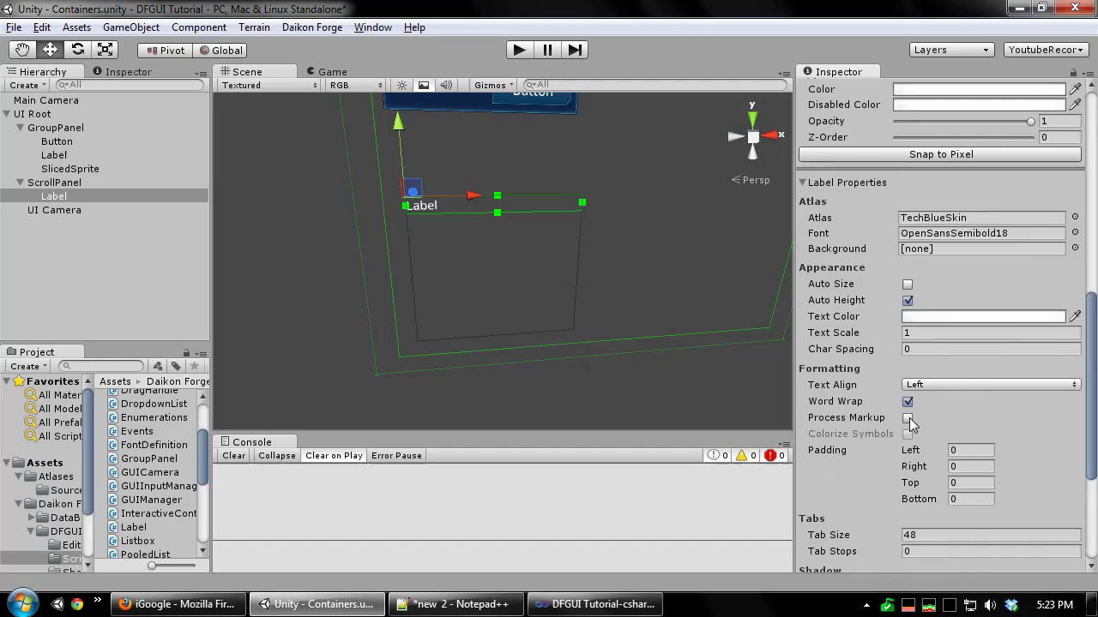
Copy all the Lorem ipsum text from the Notepad++ document and paste it as the text of the ScrollPanel's label in Unity.
scroll(1004, 399, down, 6)
key(alt+Tab)
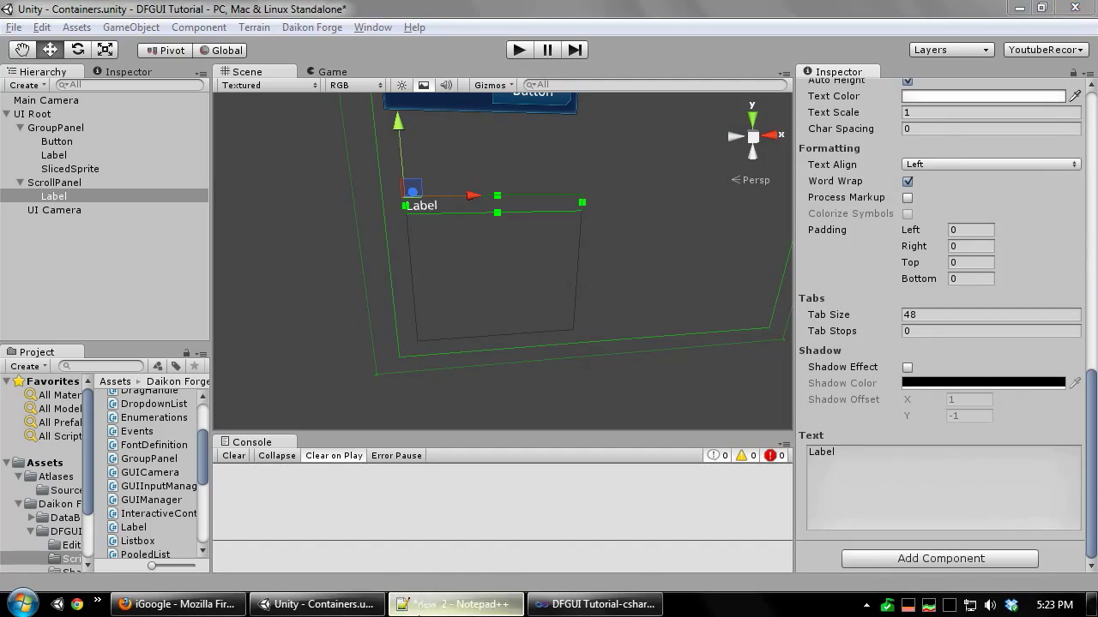
key(ctrl+a)
key(ctrl+c)
click(402, 320)
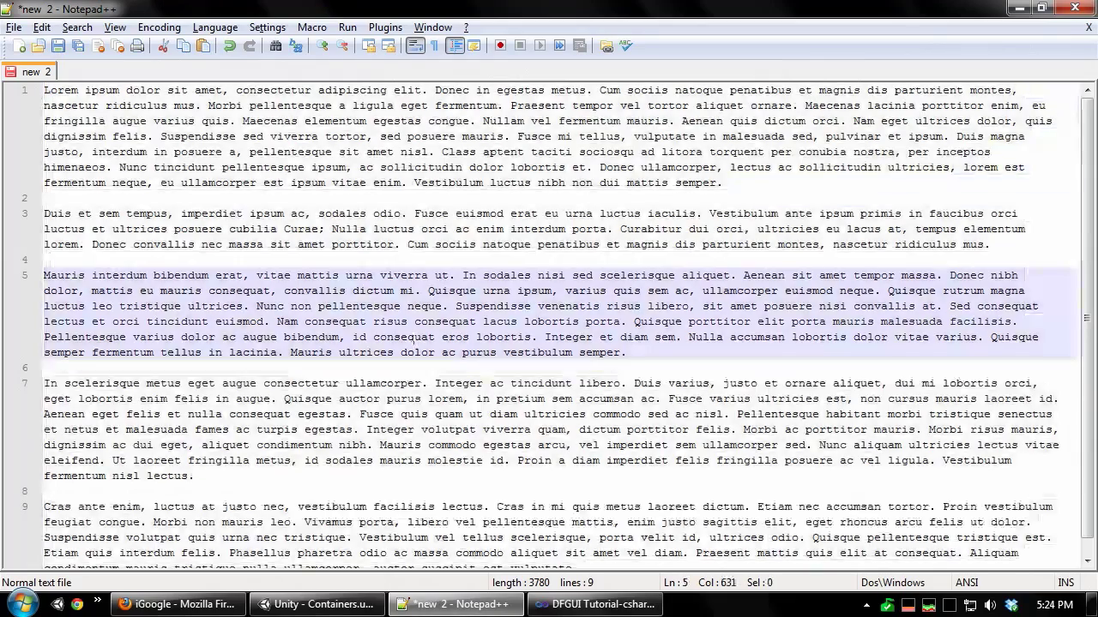
key(alt+Tab)
click(964, 485)
key(ctrl+v)
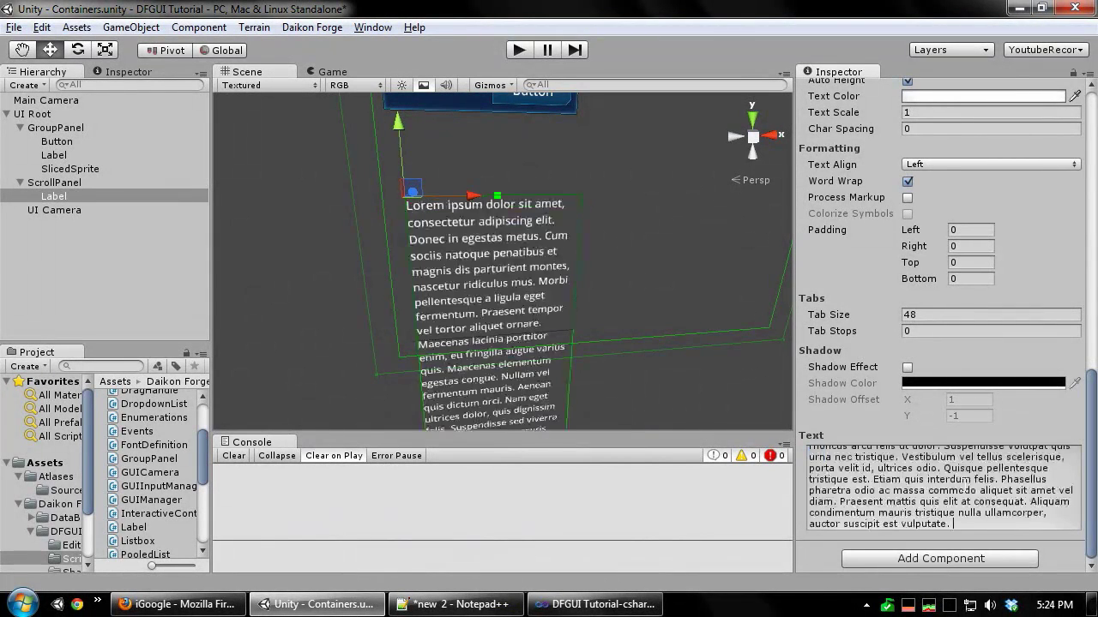
click(631, 414)
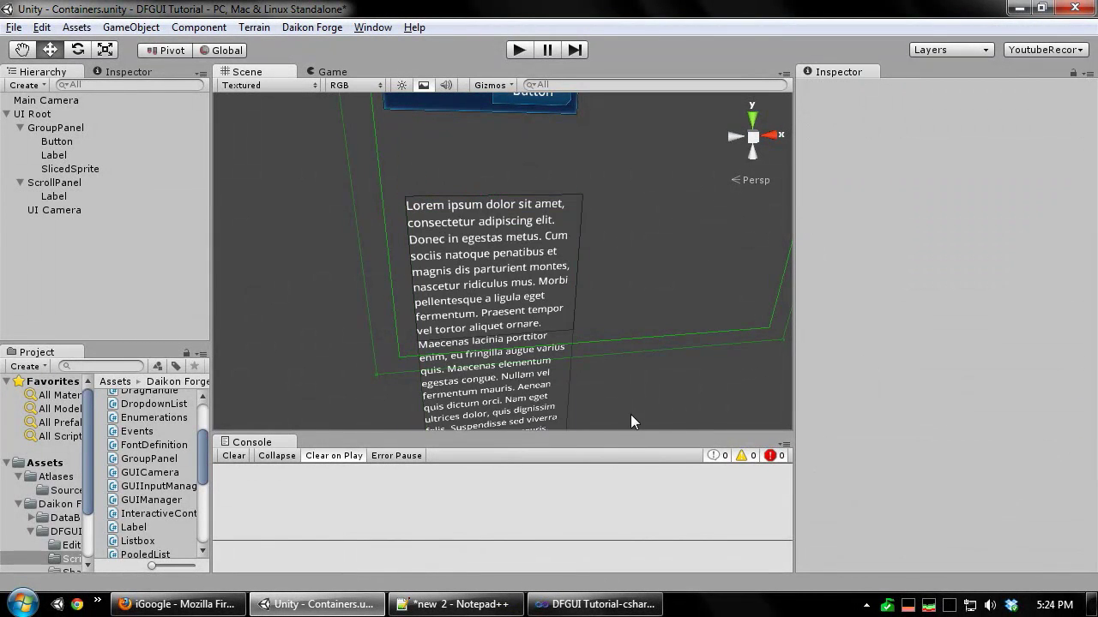
Enable Clips Children on the ScrollPanel.
click(54, 182)
scroll(969, 261, down, 10)
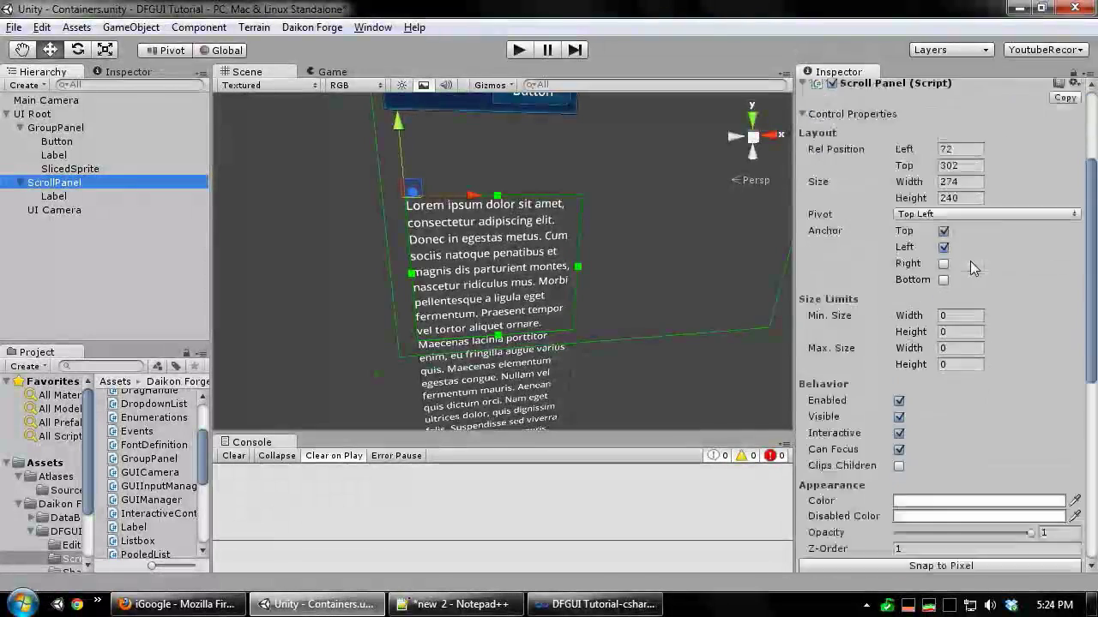
scroll(870, 386, up, 6)
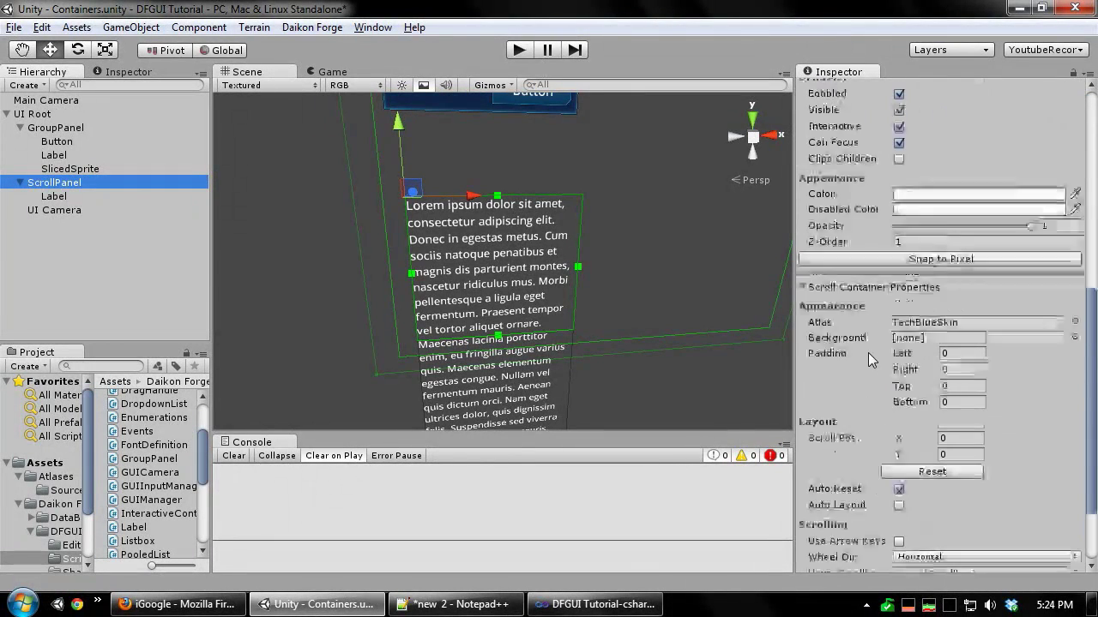
click(899, 262)
scroll(729, 317, up, 5)
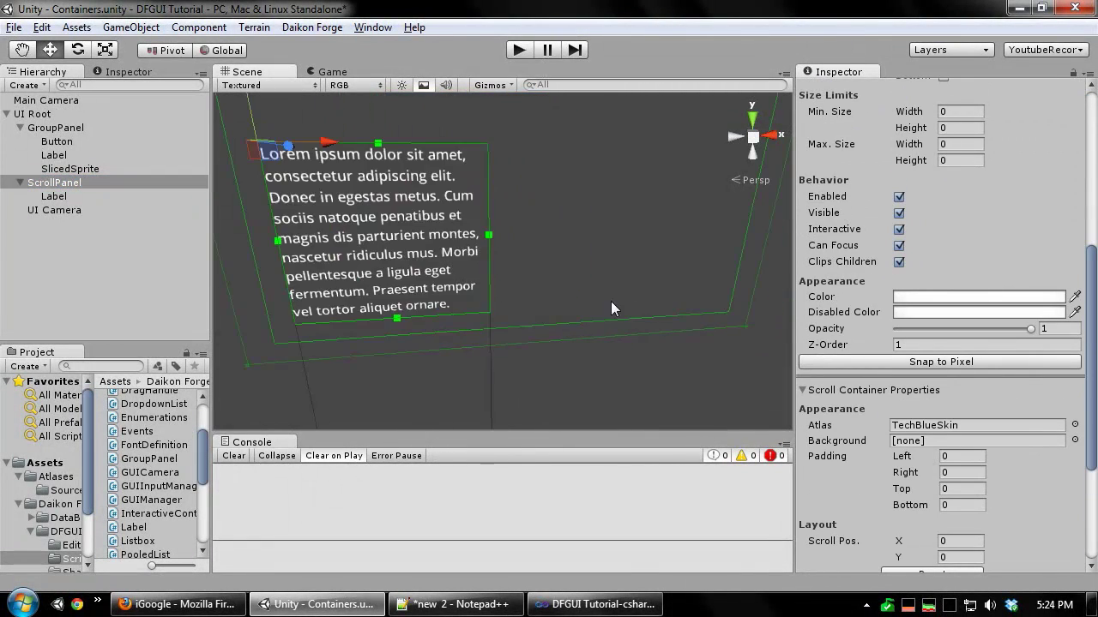
Examine how the label text is clipped at the ScrollPanel's edges in the scene.
click(594, 345)
middle_drag(521, 211, 611, 282)
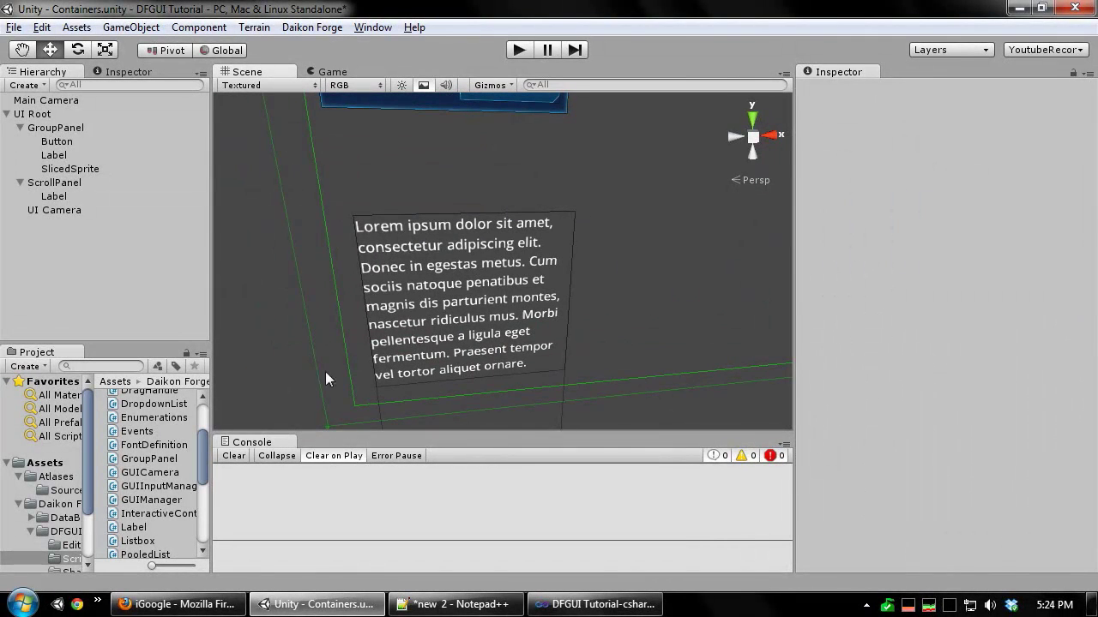
middle_drag(599, 306, 644, 218)
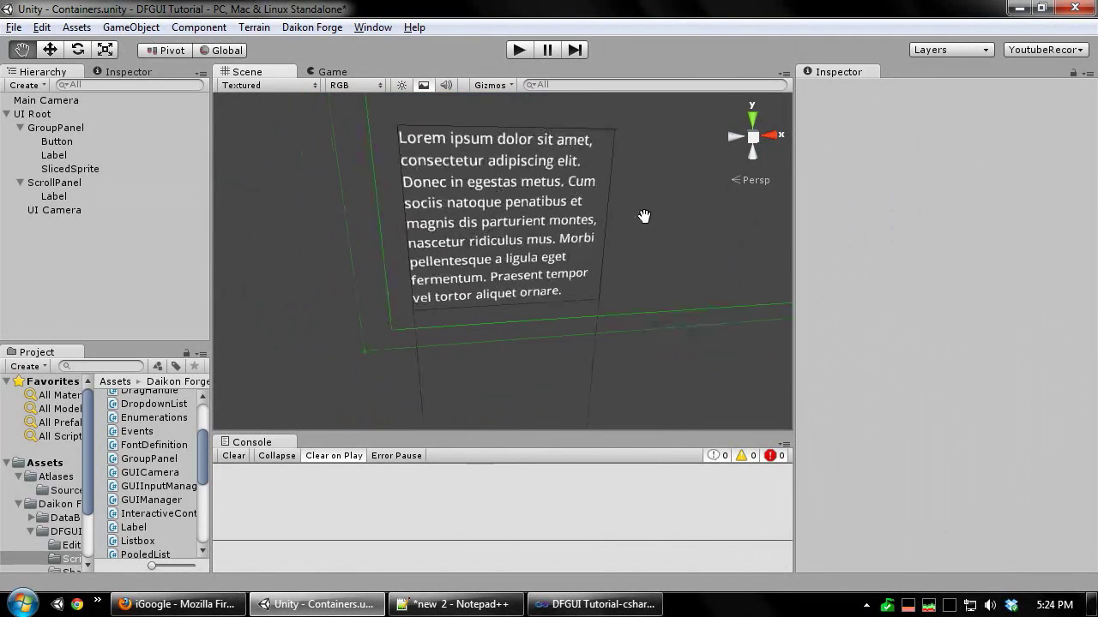
middle_drag(489, 238, 402, 259)
scroll(553, 240, down, 3)
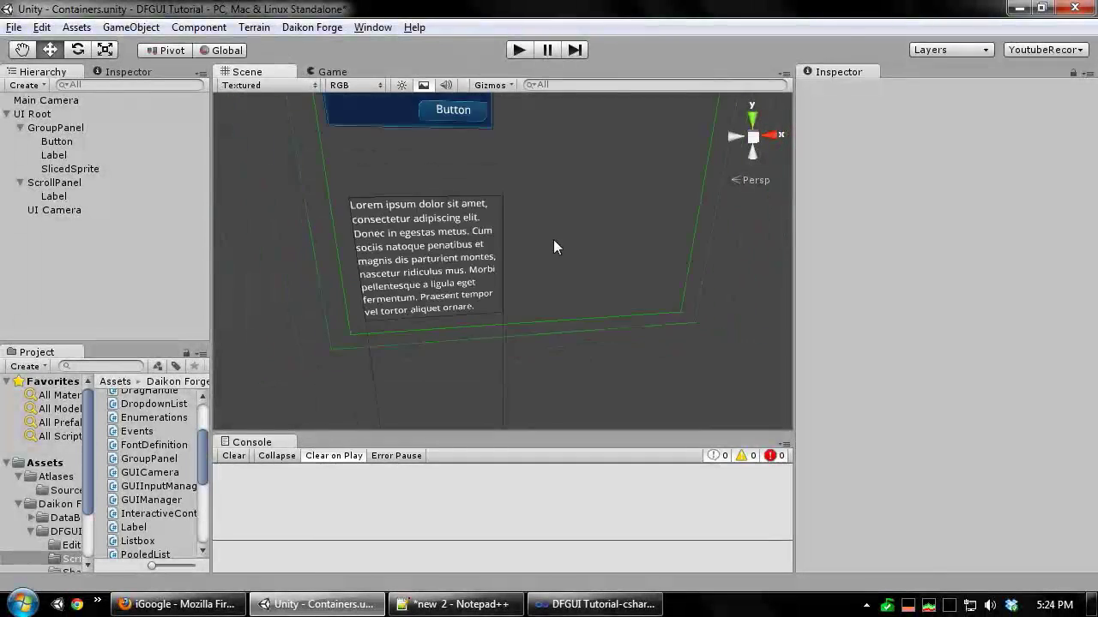
middle_drag(555, 240, 563, 249)
click(562, 249)
Set the ScrollPanel's mouse wheel scrolling direction to Vertical.
click(43, 183)
scroll(924, 337, down, 10)
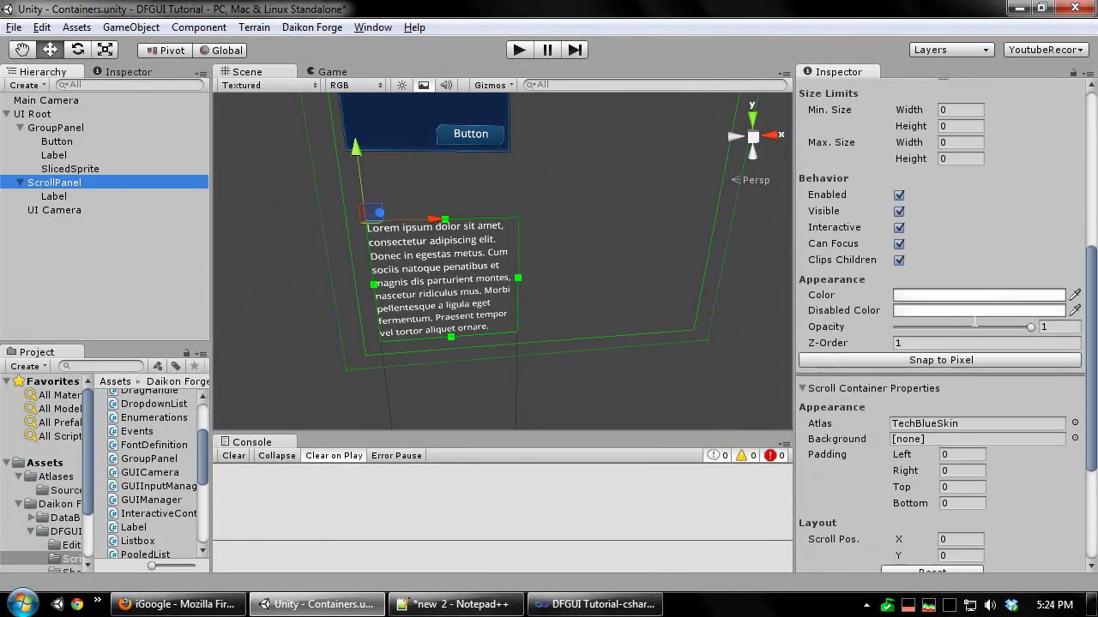
click(914, 453)
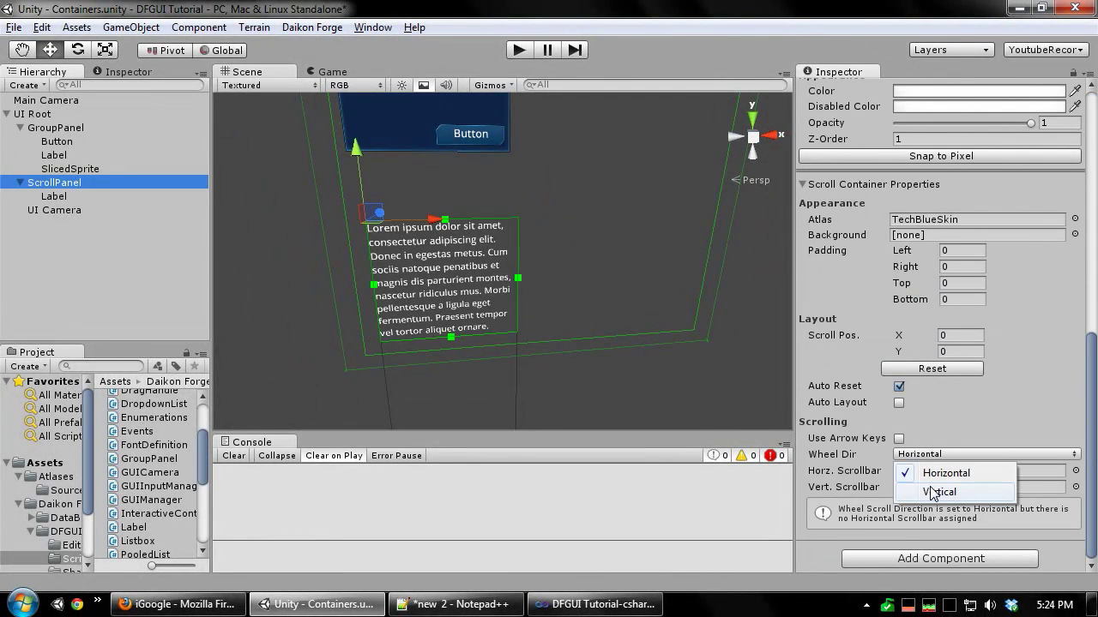
click(875, 492)
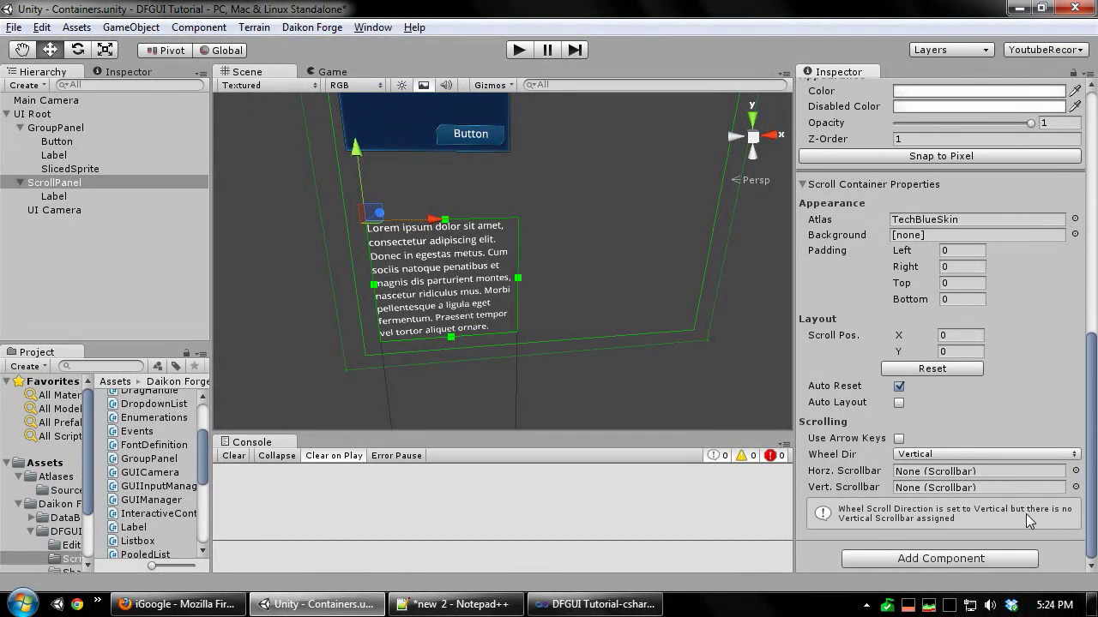
Add a Scrollbar control to the UI Root beside the ScrollPanel.
scroll(635, 378, up, 3)
middle_drag(576, 256, 488, 273)
click(529, 274)
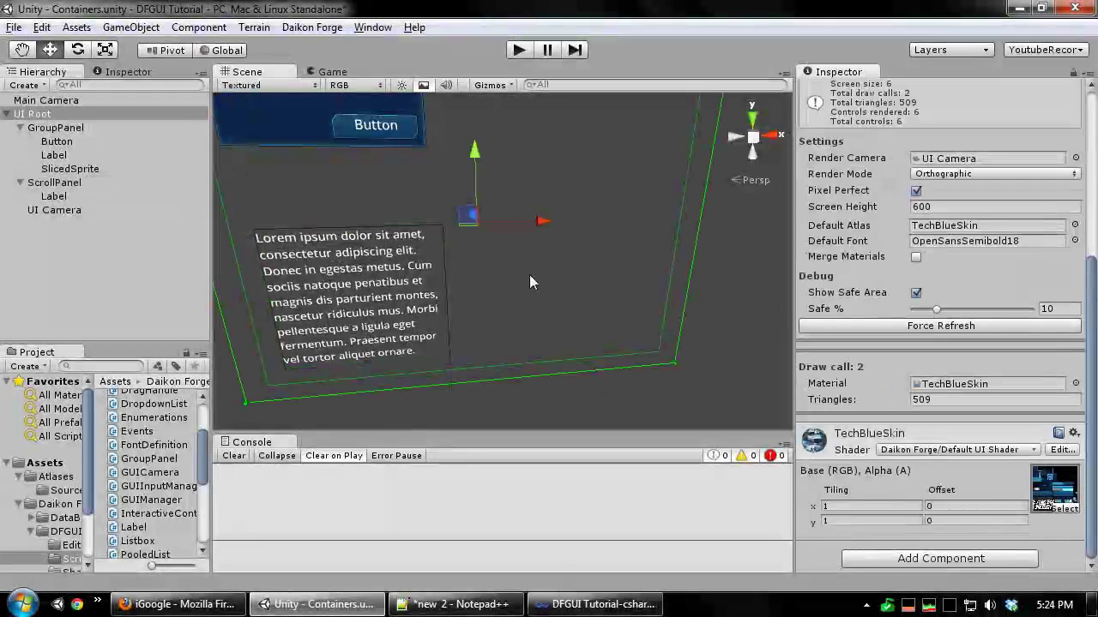
right_click(464, 254)
mouse_move(532, 263)
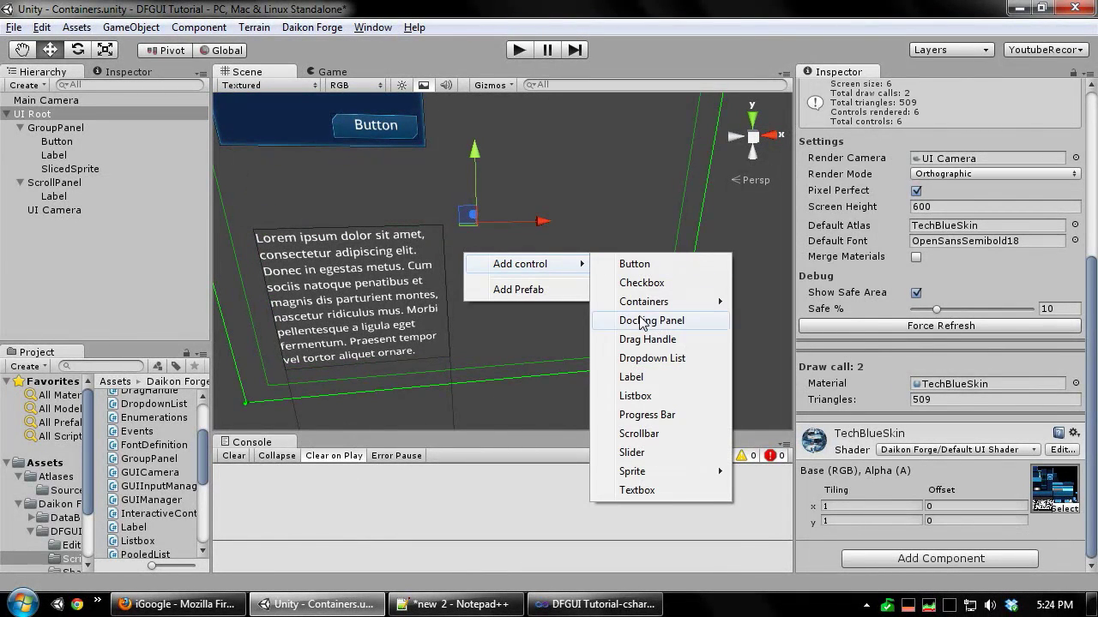
click(710, 433)
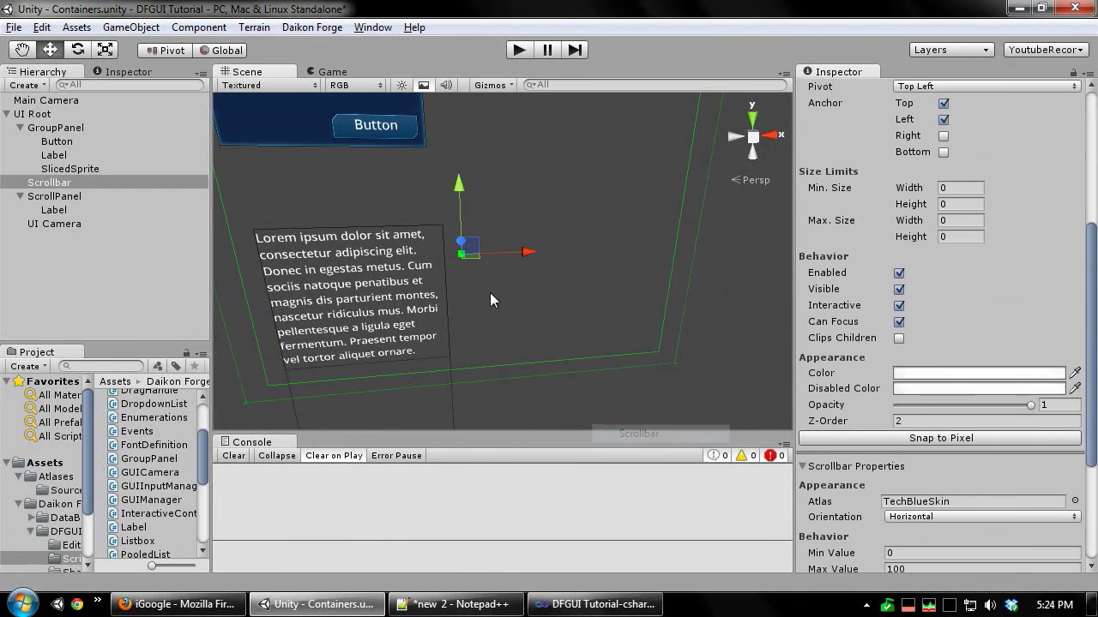
Set the scrollbar's orientation to Vertical and its size to 15 wide by 100 high.
scroll(1002, 300, down, 3)
click(909, 321)
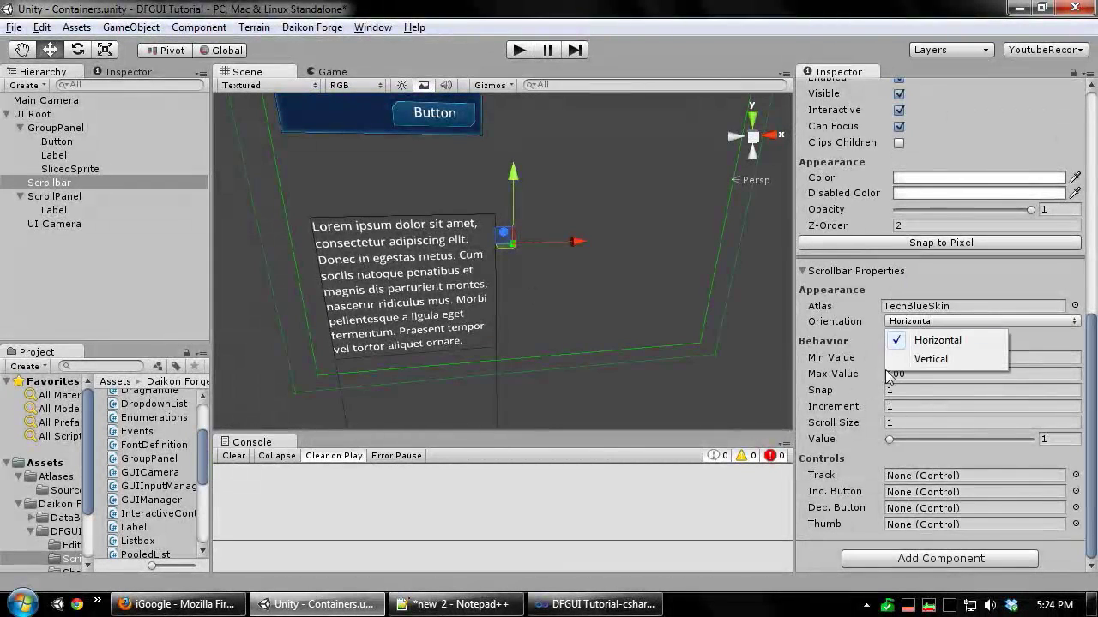
click(914, 359)
scroll(1067, 476, up, 5)
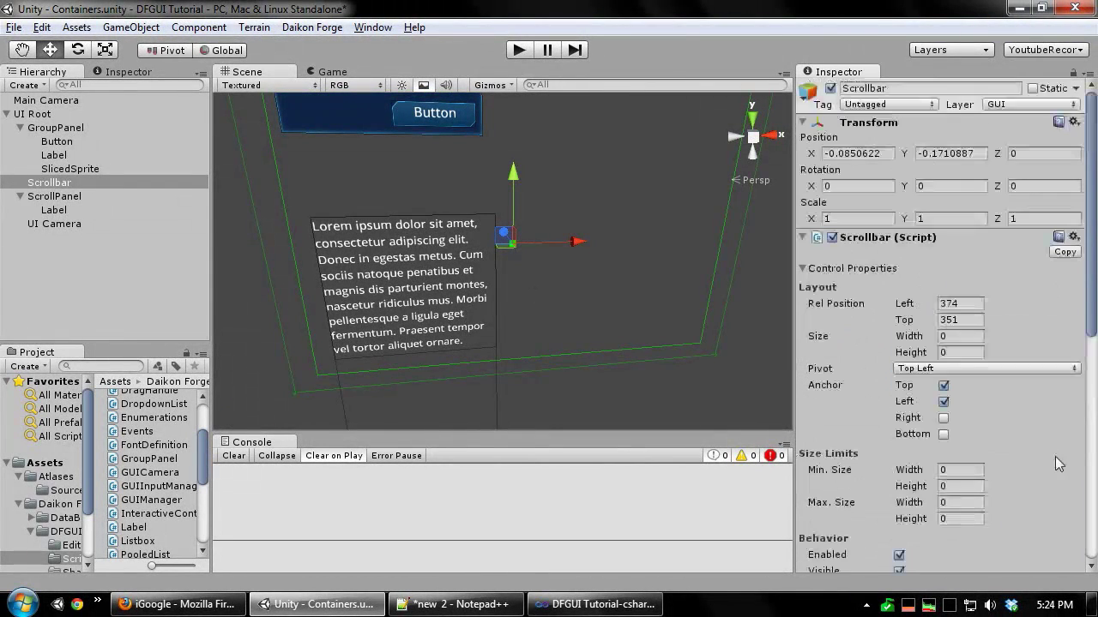
click(969, 337)
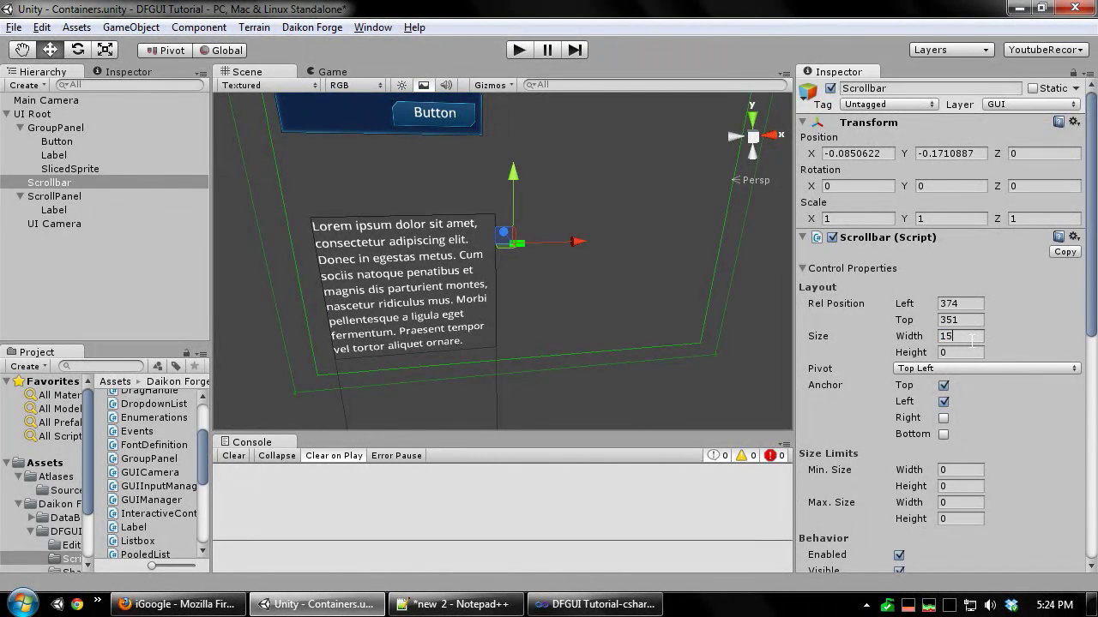
scroll(529, 145, up, 7)
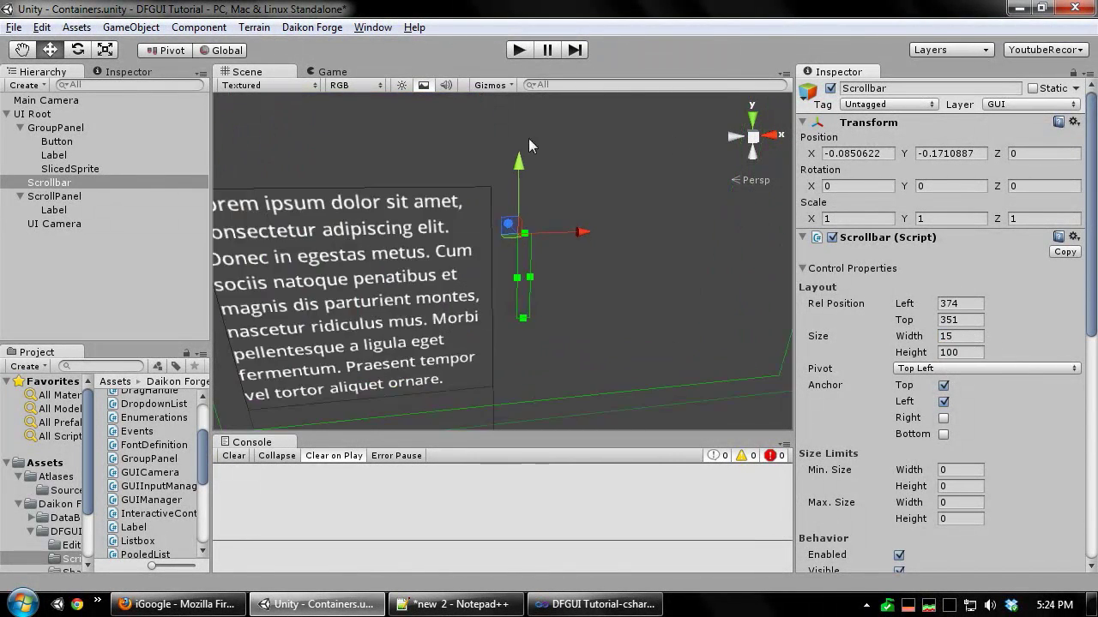
Place the Scrollbar flush against the ScrollPanel's right edge, aligned with its top, and stretch it to 239 high to match the panel.
drag(523, 191, 471, 117)
mouse_move(417, 177)
middle_down()
mouse_move(433, 225)
mouse_move(424, 188)
middle_up()
drag(514, 153, 508, 123)
middle_drag(467, 300, 492, 202)
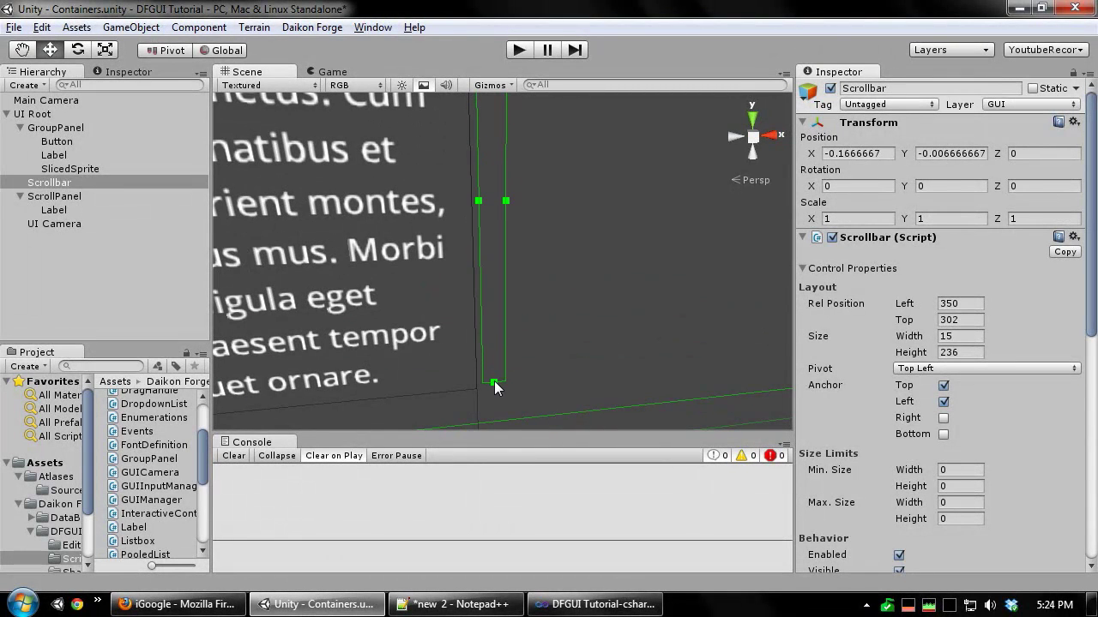
drag(494, 382, 495, 385)
middle_drag(495, 385, 466, 319)
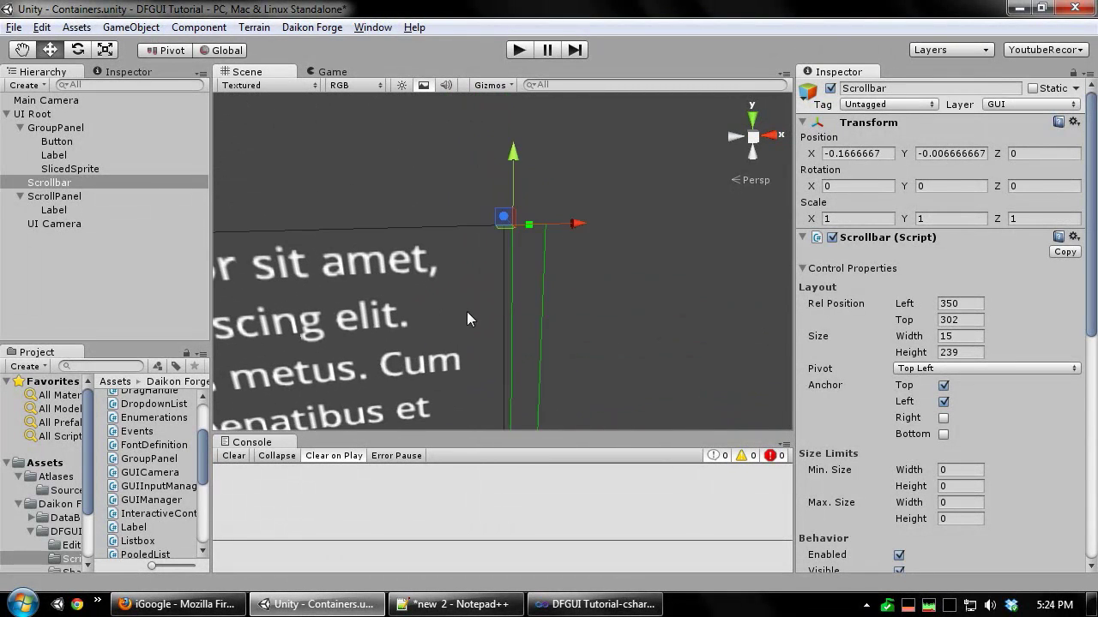
scroll(480, 263, down, 3)
middle_drag(479, 263, 479, 233)
scroll(479, 234, up, 2)
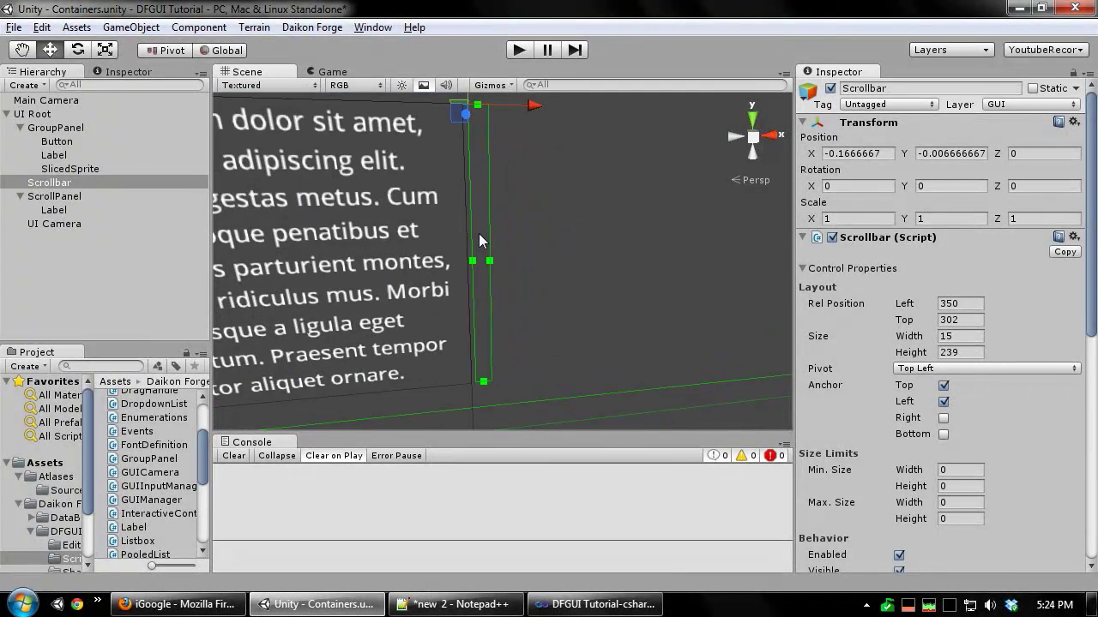
Add a Sliced sprite control inside the Scrollbar and assign it the frame-basic-opaque sprite.
scroll(1091, 309, down, 5)
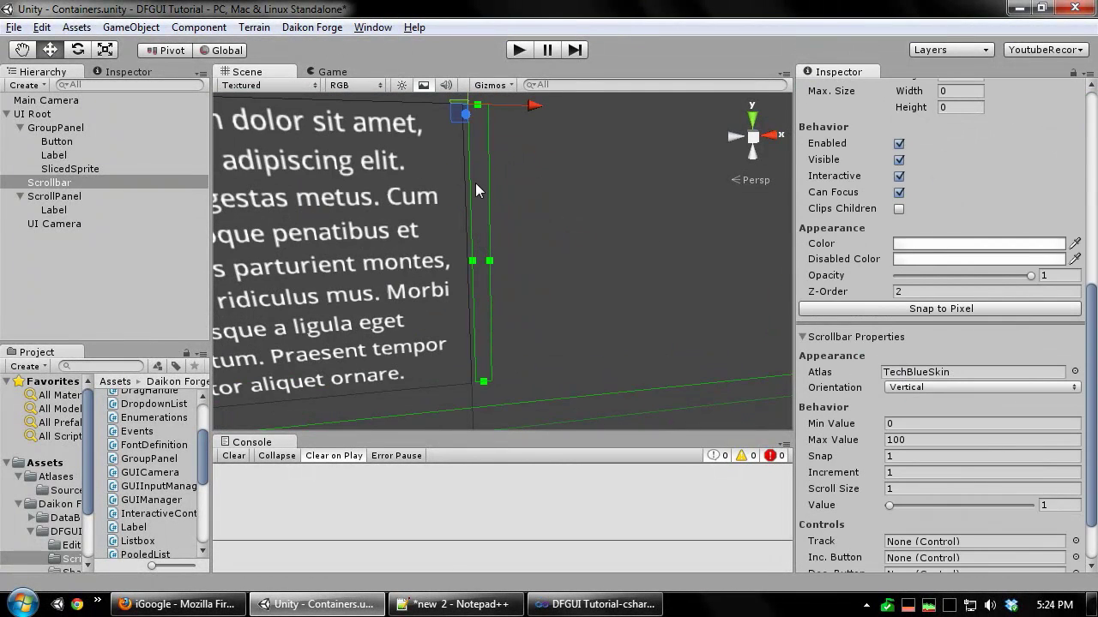
scroll(909, 386, down, 3)
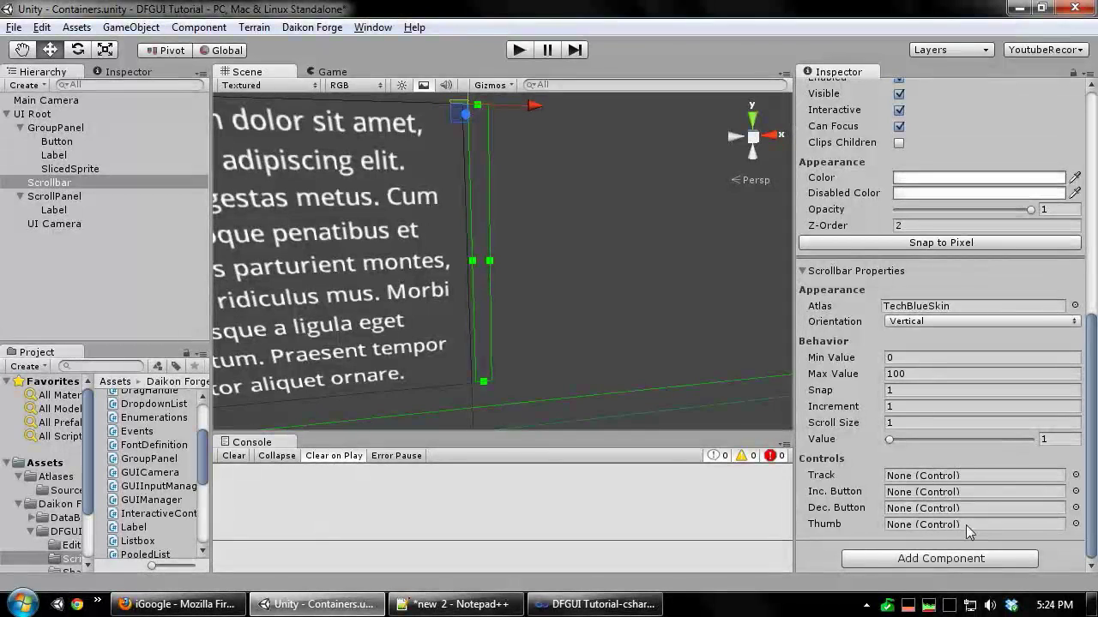
right_click(477, 206)
mouse_move(585, 210)
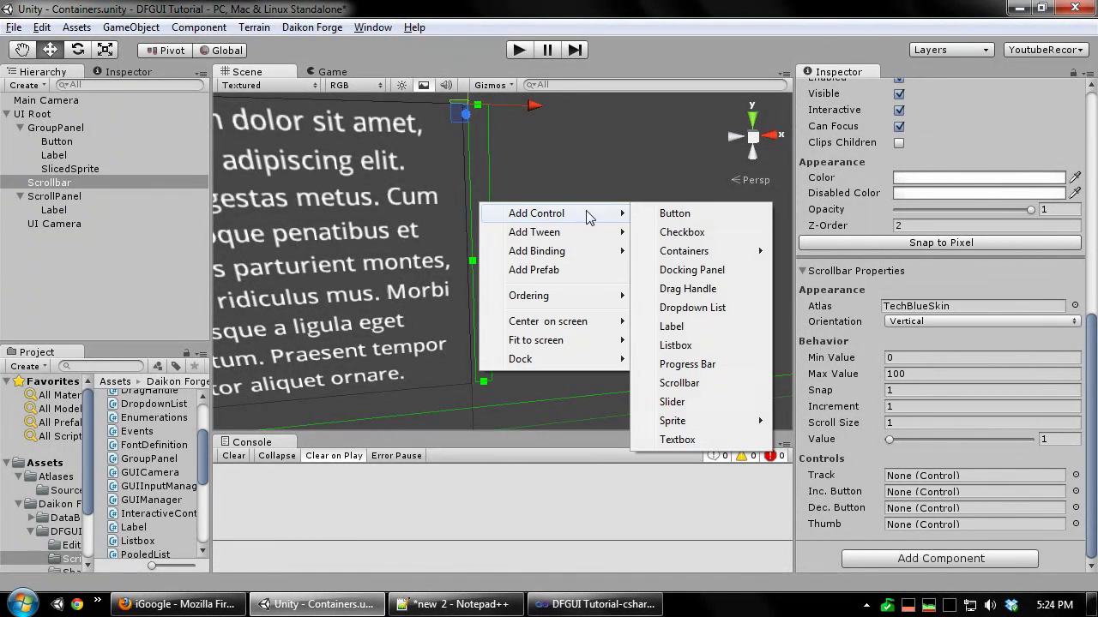
mouse_move(701, 426)
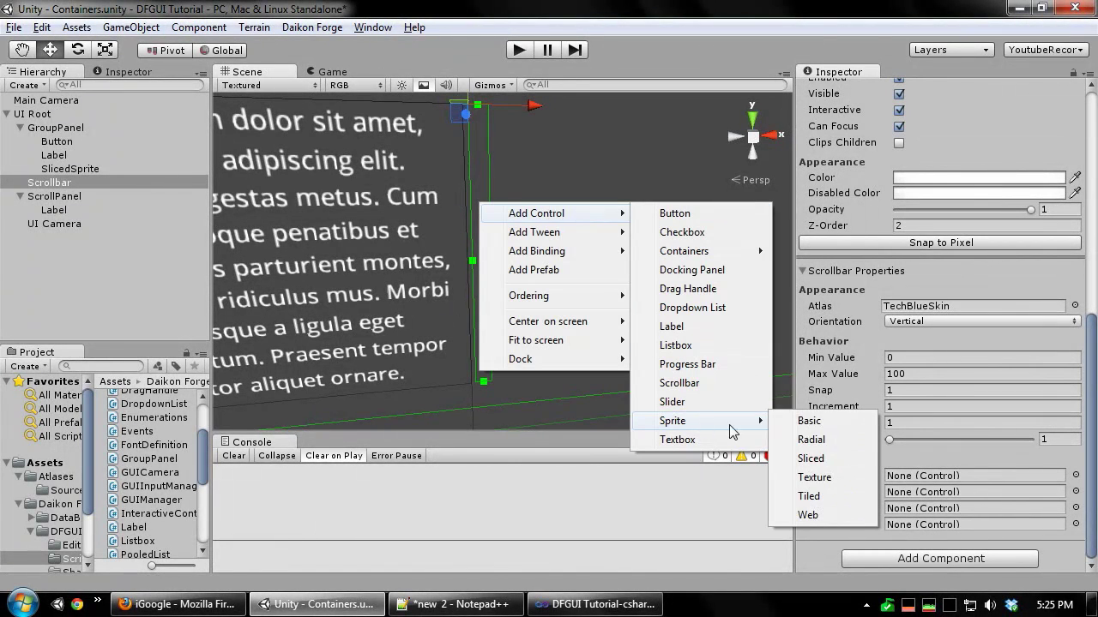
click(826, 458)
click(1054, 404)
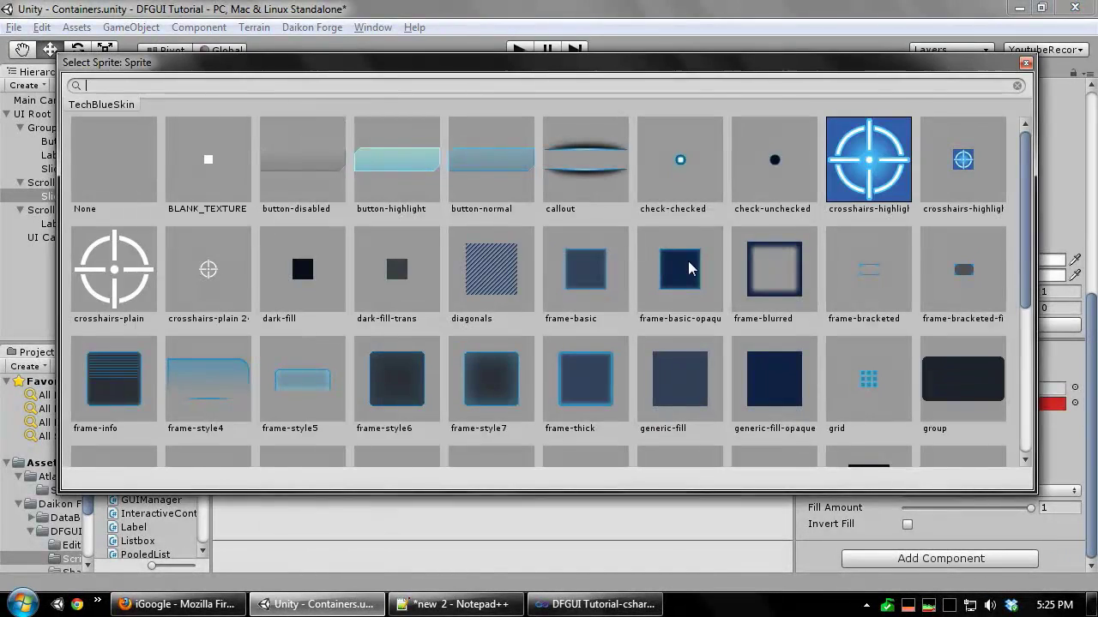
click(690, 268)
key(q)
Fit the new sliced sprite to the Scrollbar's full width and height and enable its Right anchor.
right_click(505, 279)
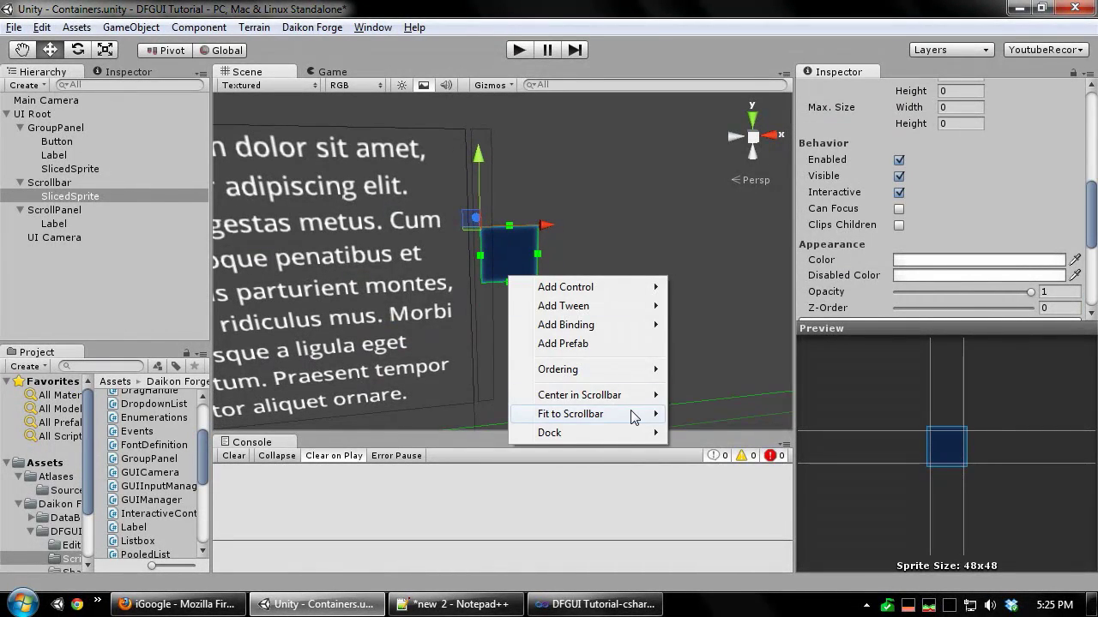
mouse_move(630, 417)
click(727, 450)
scroll(944, 205, up, 5)
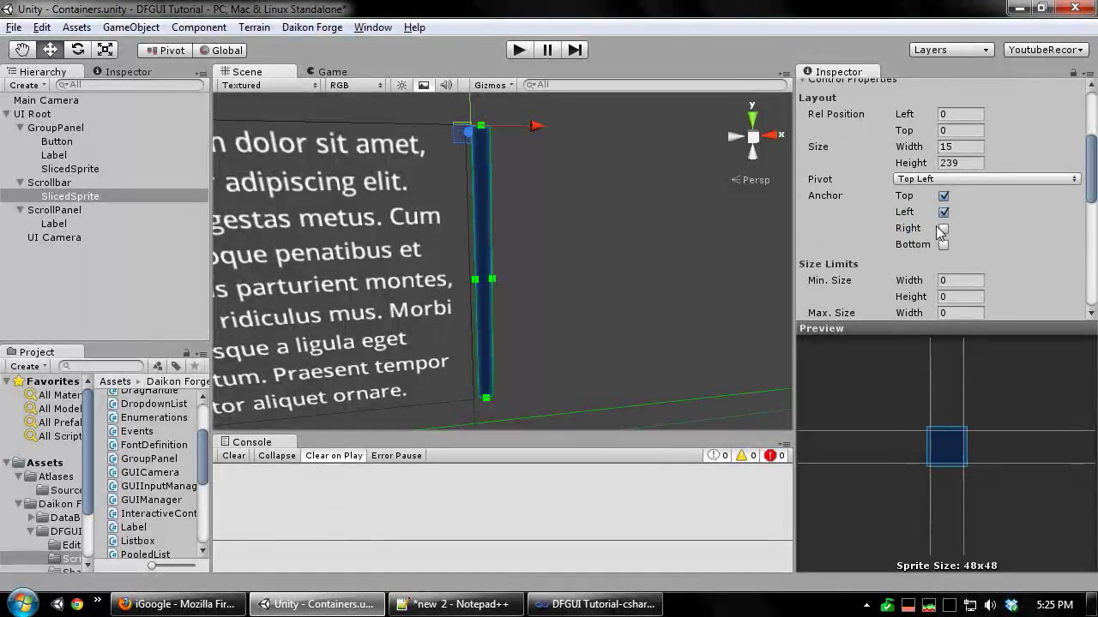
click(944, 228)
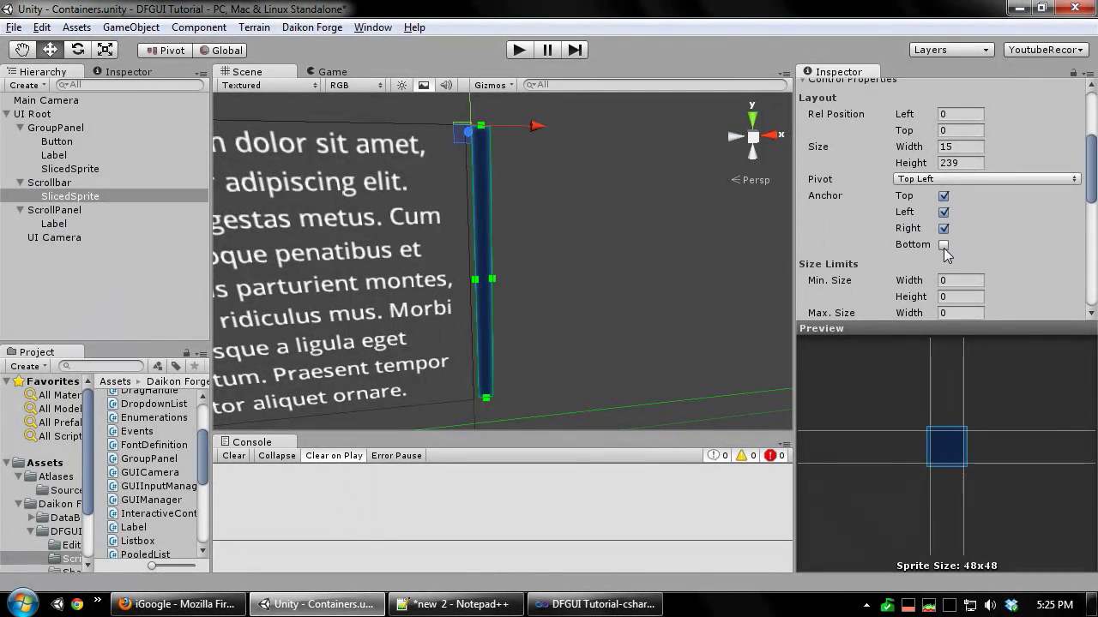
Widen the Scrollbar to test how its sprite follows the resize, and undo the change.
click(84, 186)
drag(505, 275, 555, 278)
key(ctrl+z)
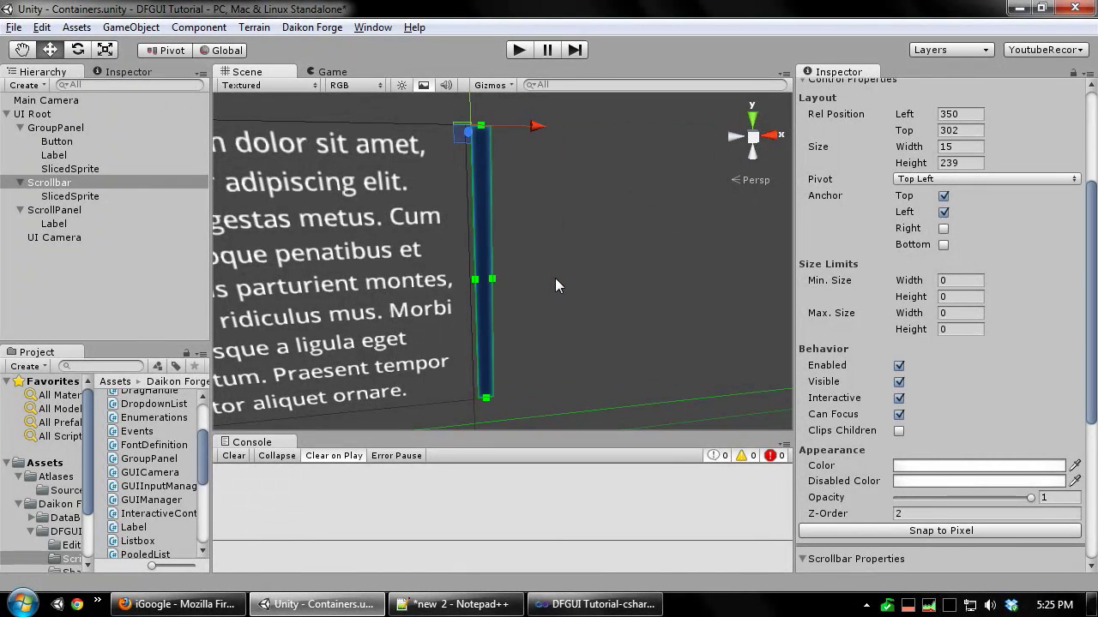
Rename the Scrollbar's sliced sprite to track.
click(70, 195)
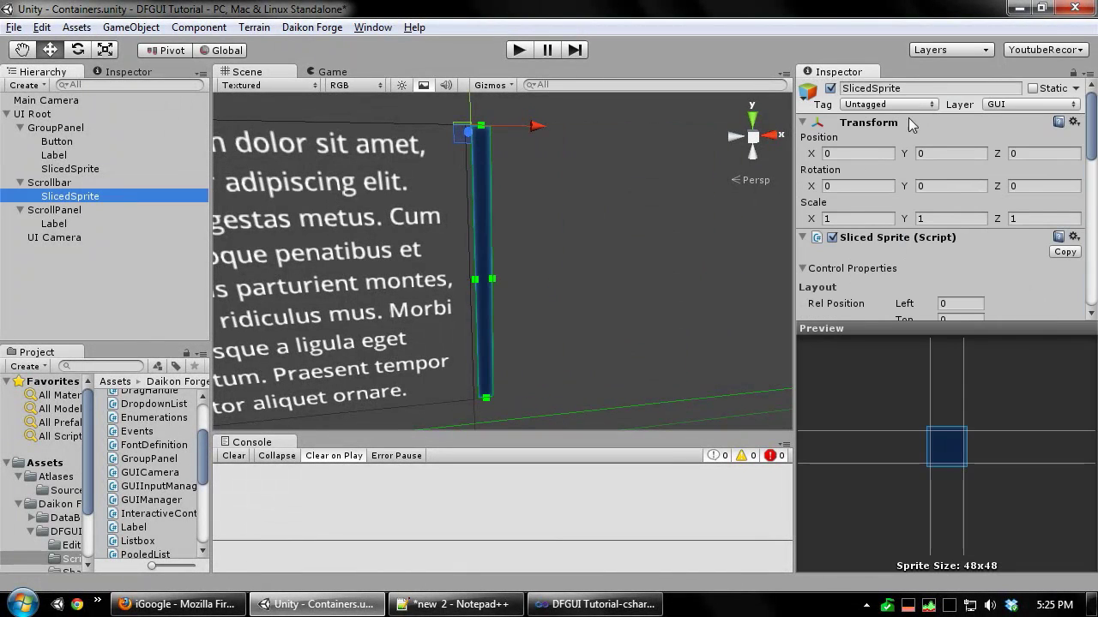
click(884, 89)
text(track)
key(Return)
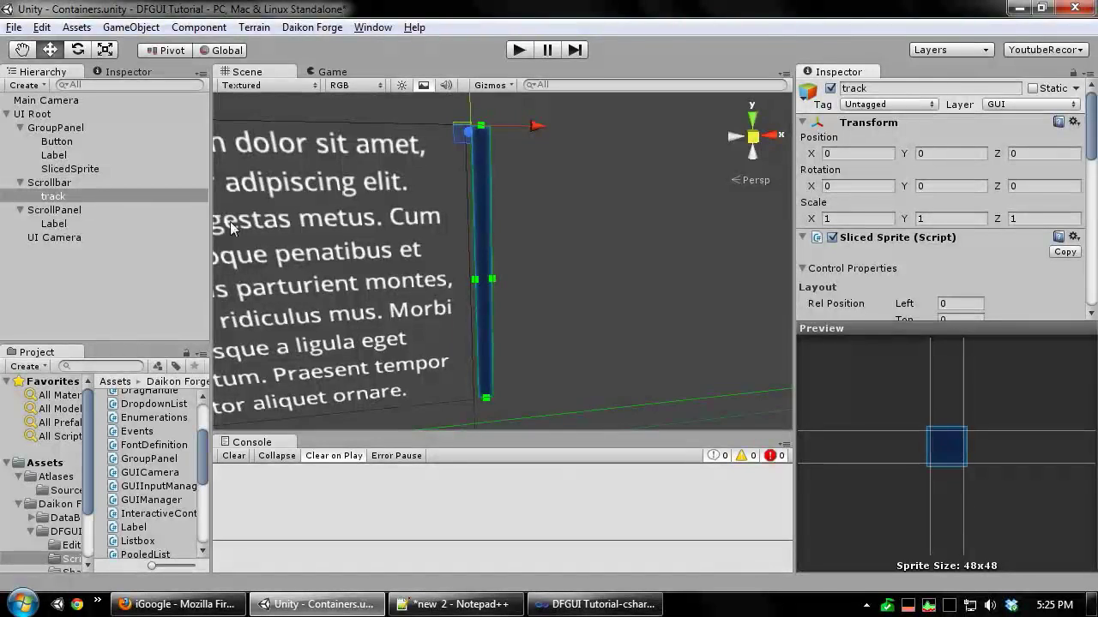
Add a second Sliced sprite control inside the Scrollbar and assign it the vert-scroll-thumb sprite.
click(68, 183)
right_click(485, 214)
mouse_move(538, 225)
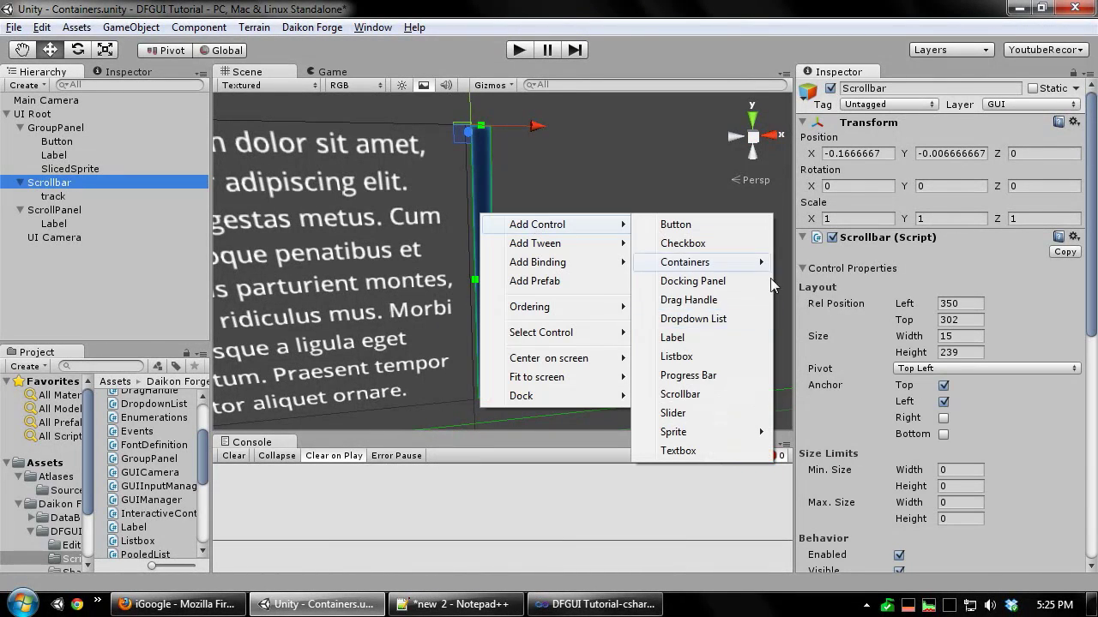
mouse_move(684, 432)
click(815, 469)
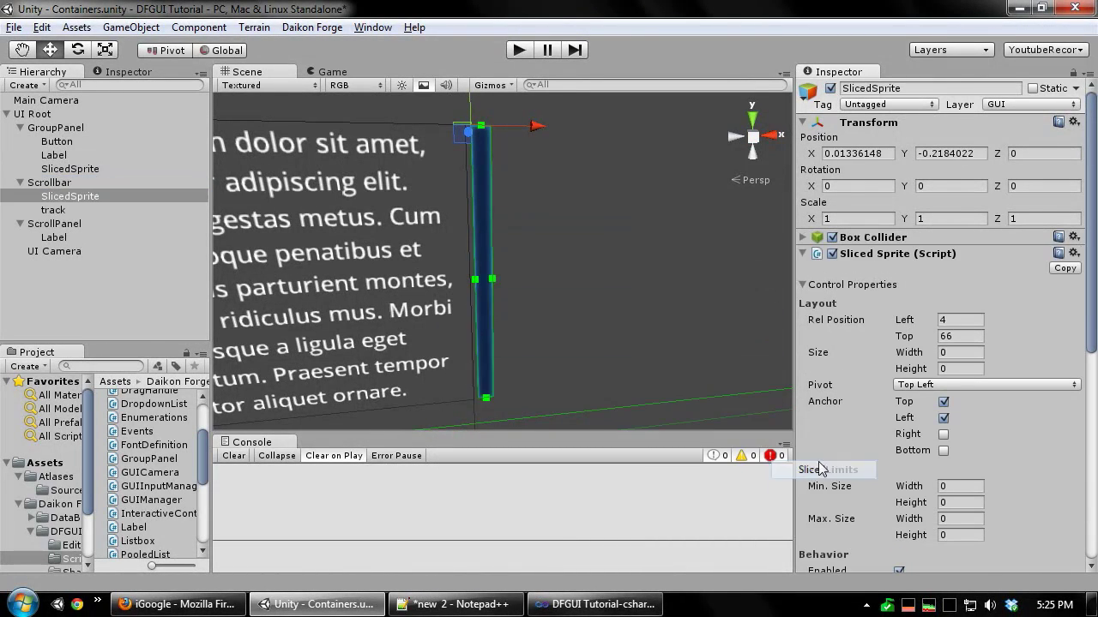
scroll(1005, 372, down, 8)
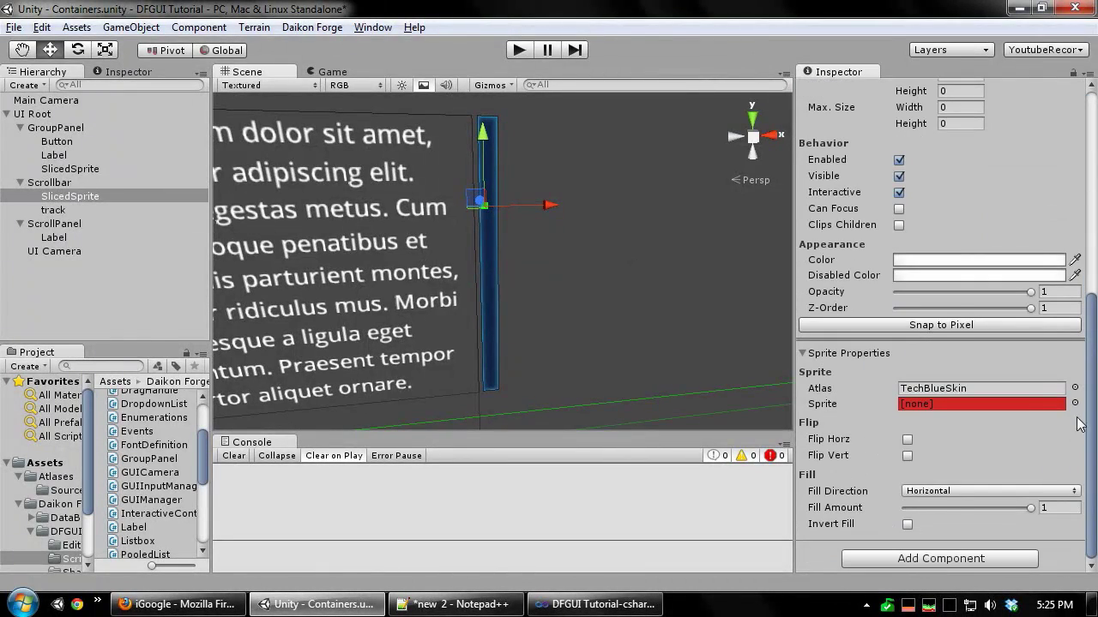
click(1074, 403)
scroll(455, 190, down, 5)
double_click(400, 390)
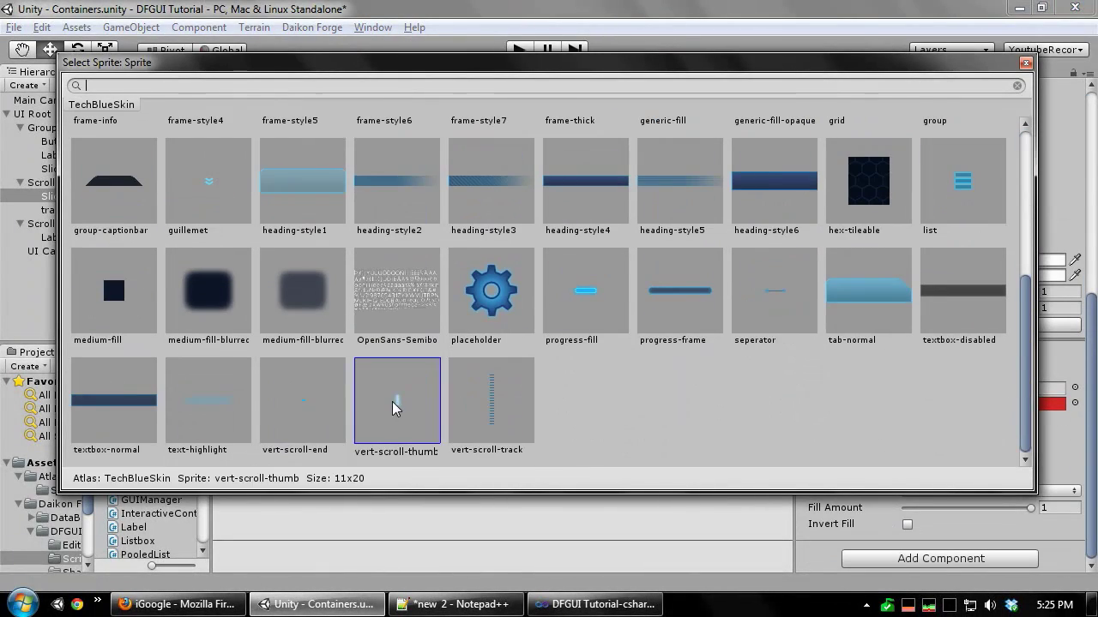
Widen the vert-scroll-thumb sprite so that its glow extends slightly past both sides of the track.
key(f)
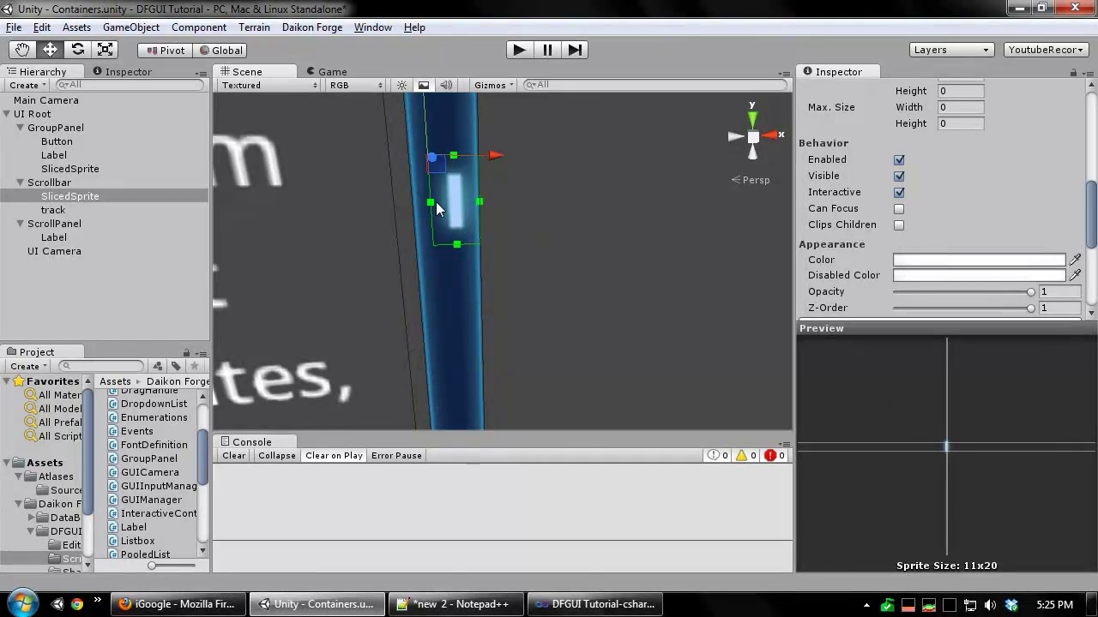
drag(436, 201, 396, 208)
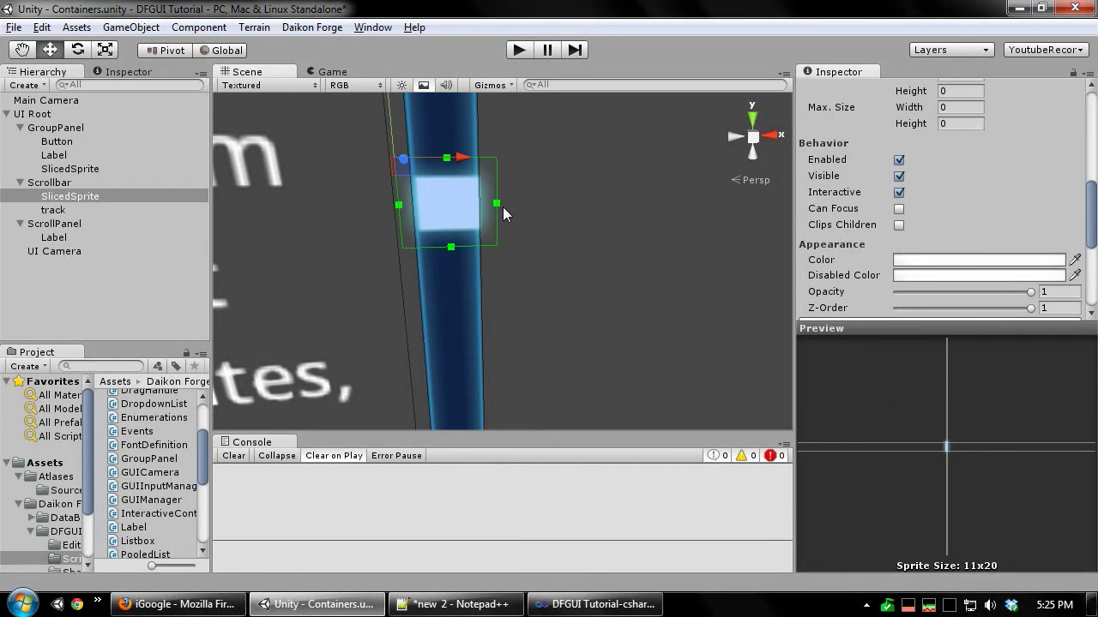
drag(496, 205, 491, 204)
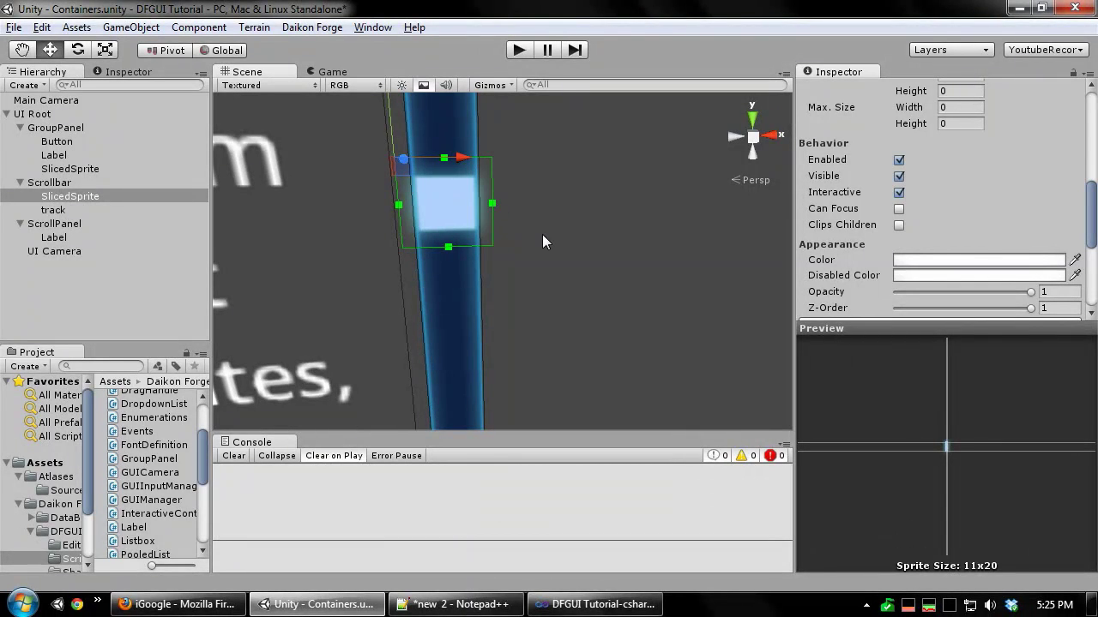
Move the thumb sprite up to the upper end of the track, at a relative Top of about -3.
middle_drag(542, 241, 658, 361)
drag(538, 248, 554, 74)
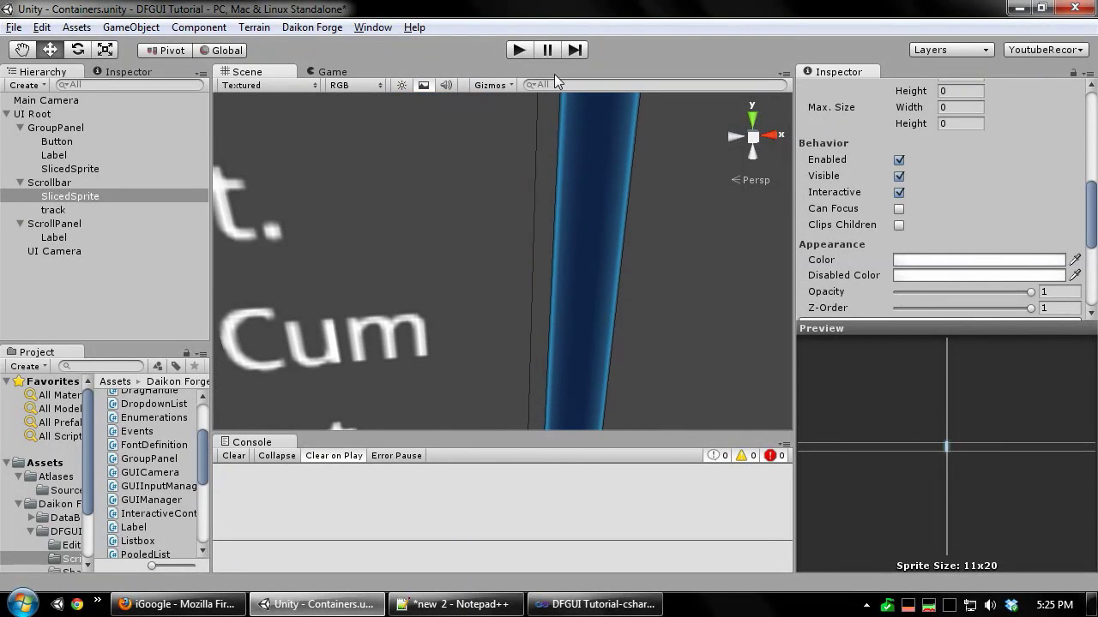
key(f)
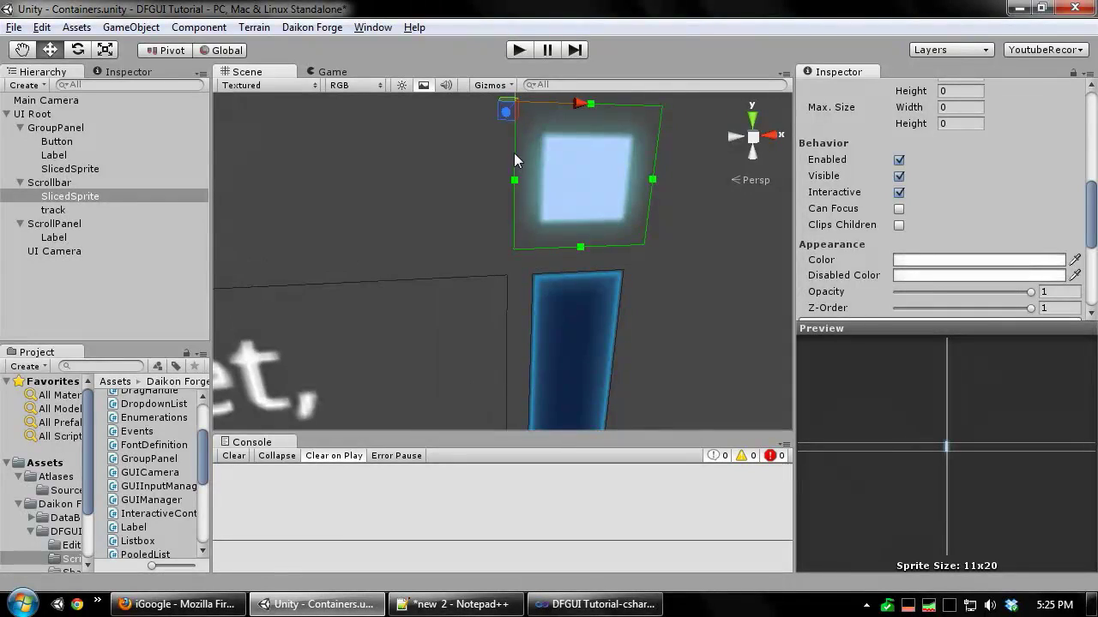
scroll(515, 160, down, 2)
drag(506, 159, 511, 181)
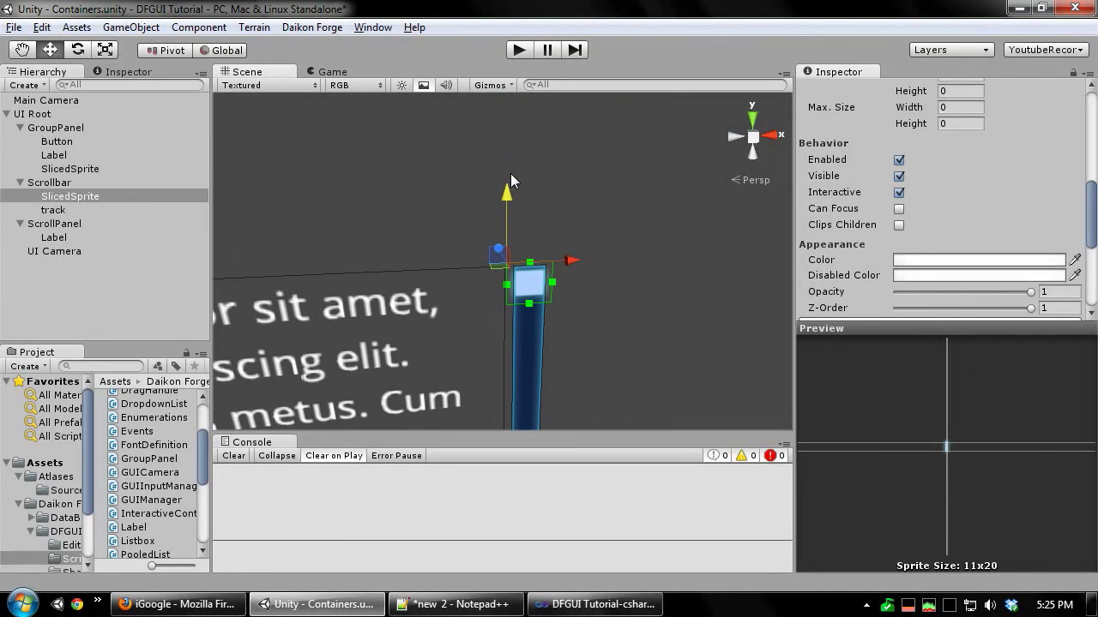
scroll(446, 243, up, 3)
middle_drag(445, 243, 421, 215)
Rename the Scrollbar's new sliced sprite to thumb.
click(61, 182)
scroll(548, 216, down, 5)
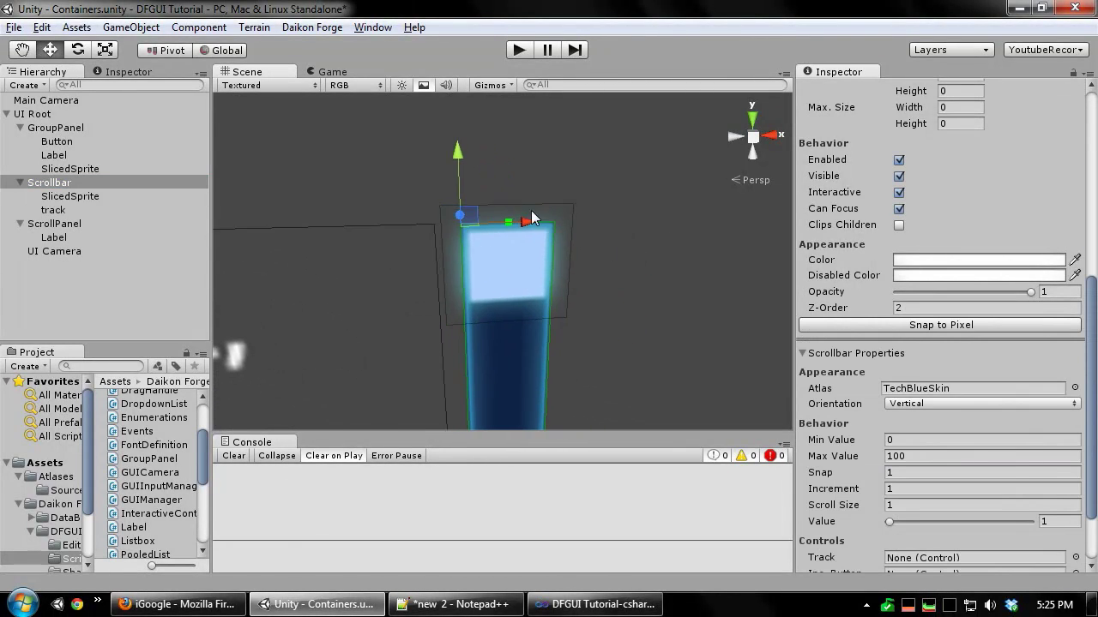
scroll(920, 340, down, 3)
click(49, 195)
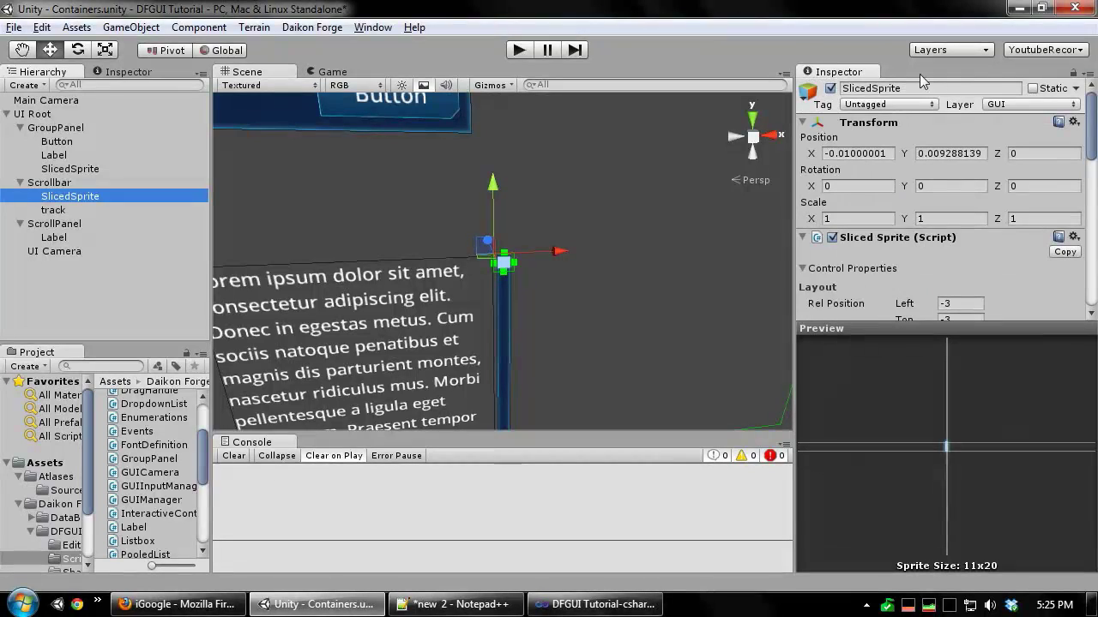
click(919, 88)
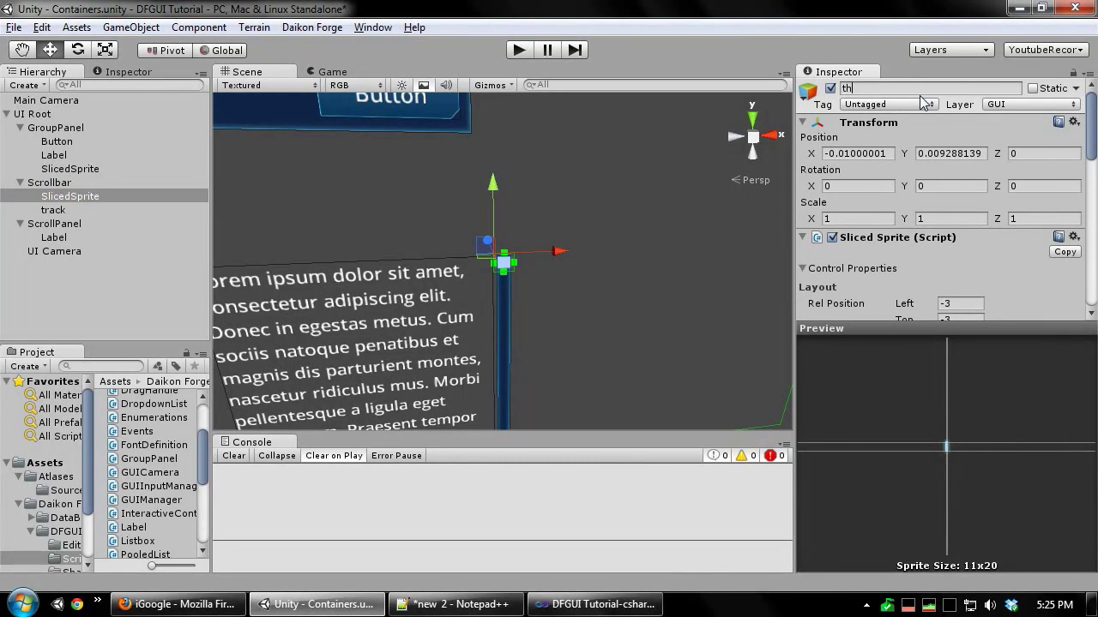
Assign the thumb sprite as the Scrollbar's Thumb control and the track sprite as its Track control.
click(98, 184)
scroll(944, 386, down, 10)
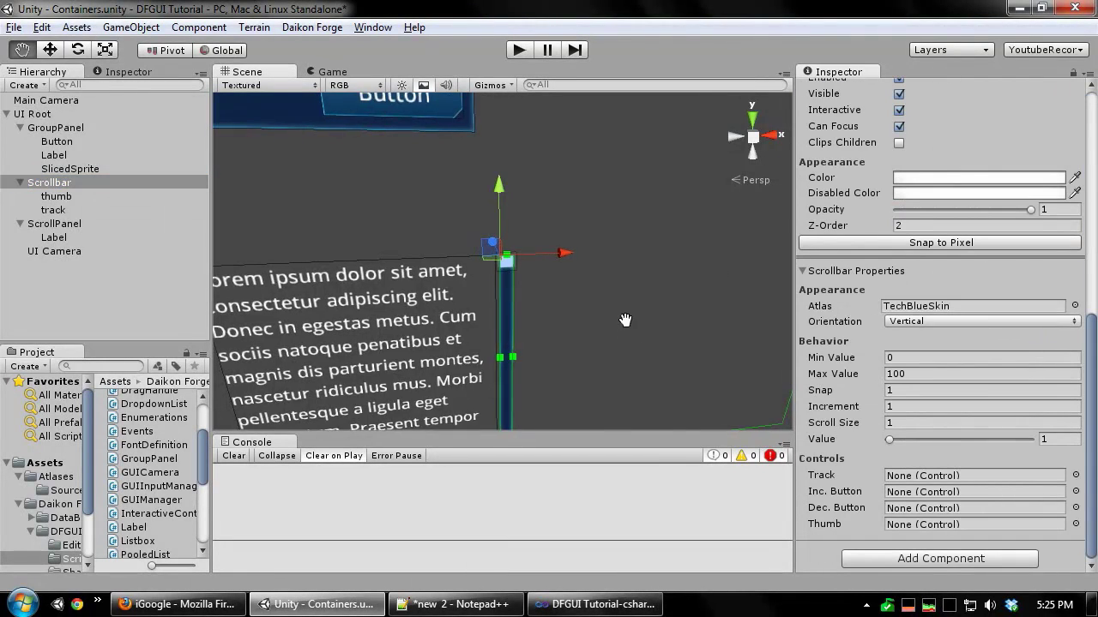
scroll(625, 319, up, 3)
drag(53, 198, 922, 524)
drag(59, 210, 980, 477)
scroll(573, 323, down, 2)
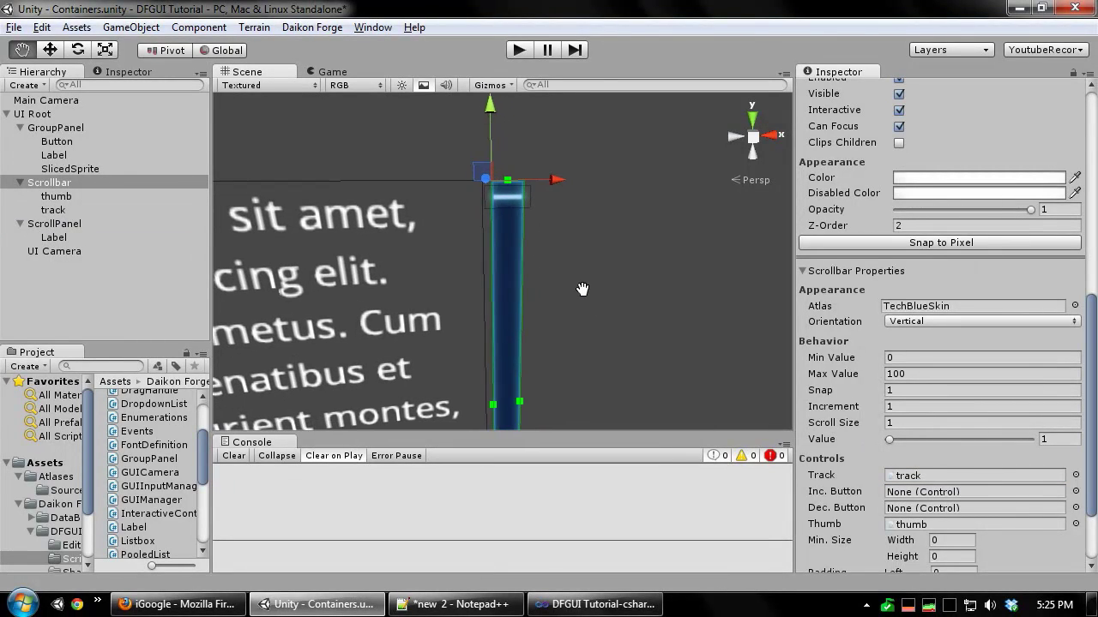
Set the Scrollbar's Scroll Size to 28.13 to lengthen the thumb.
drag(844, 422, 575, 424)
middle_drag(616, 290, 609, 279)
scroll(613, 284, up, 3)
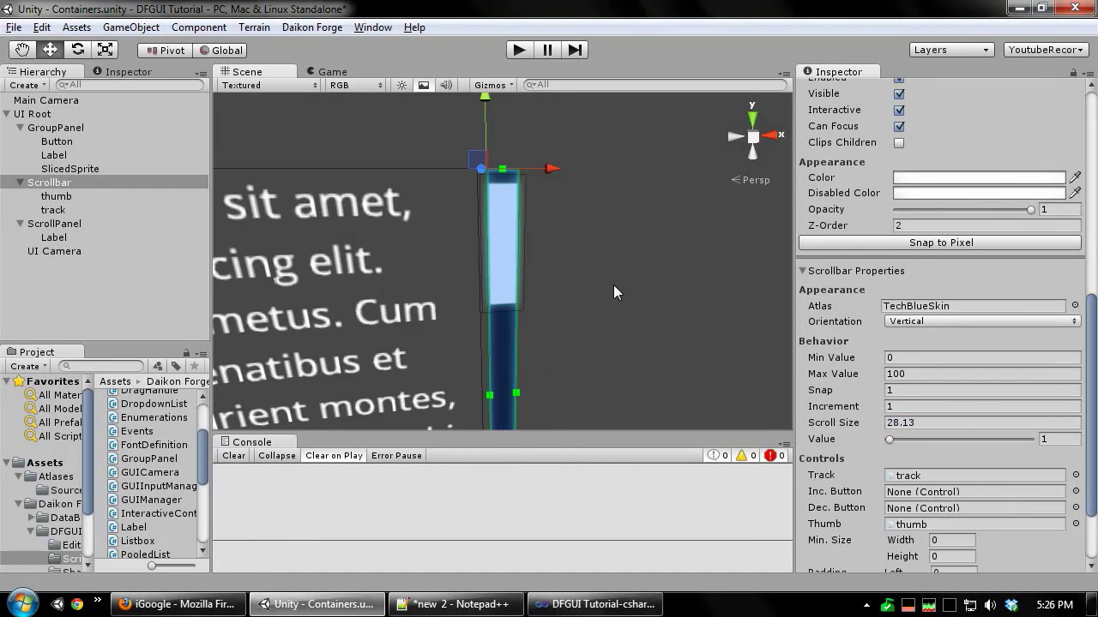
scroll(614, 285, down, 3)
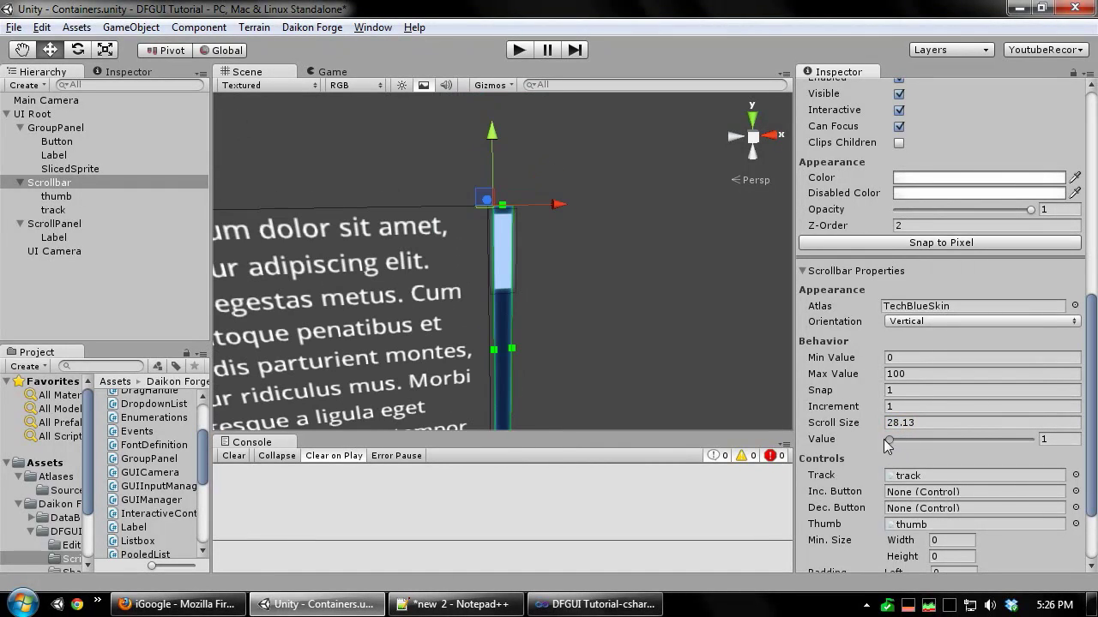
Set the Scrollbar's Value to 0 and the thumb's Top and Bottom padding to -5.
scroll(620, 287, up, 5)
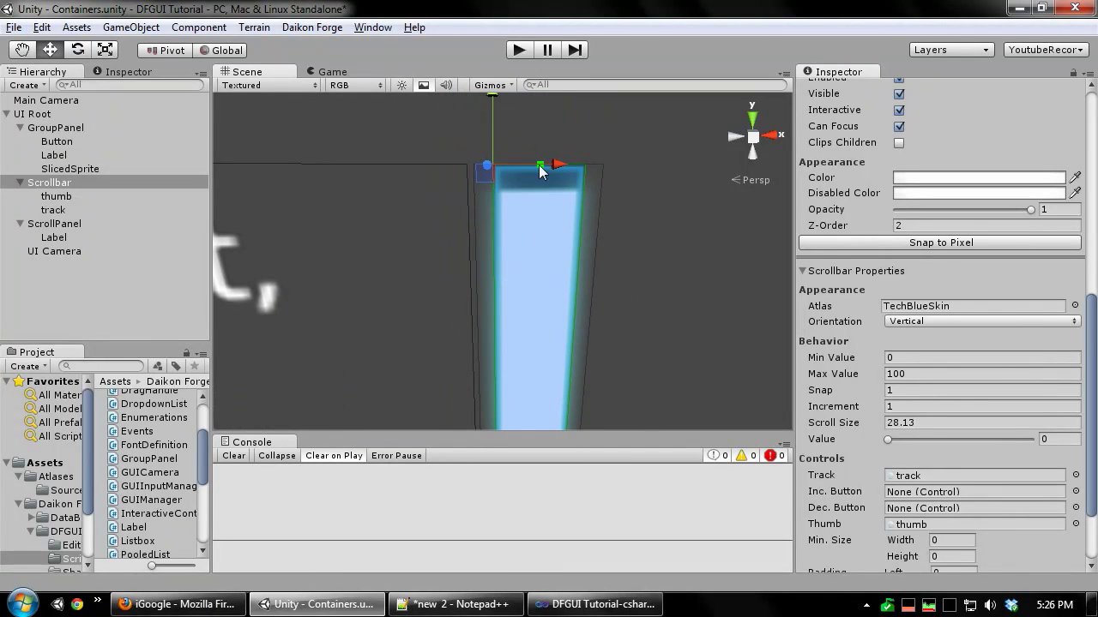
scroll(1003, 467, down, 3)
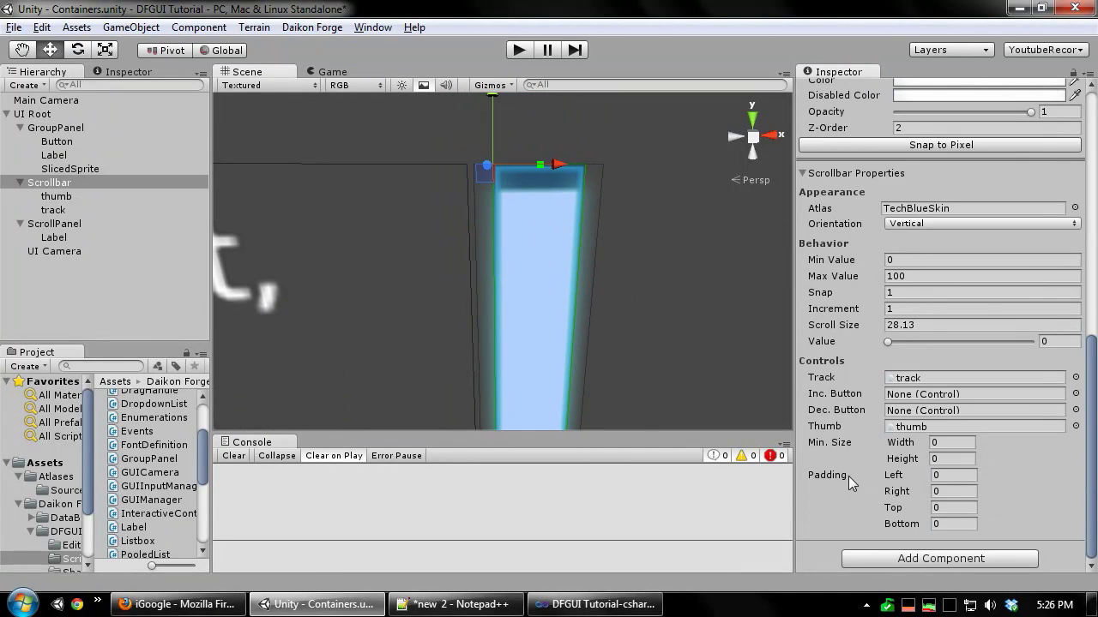
click(969, 510)
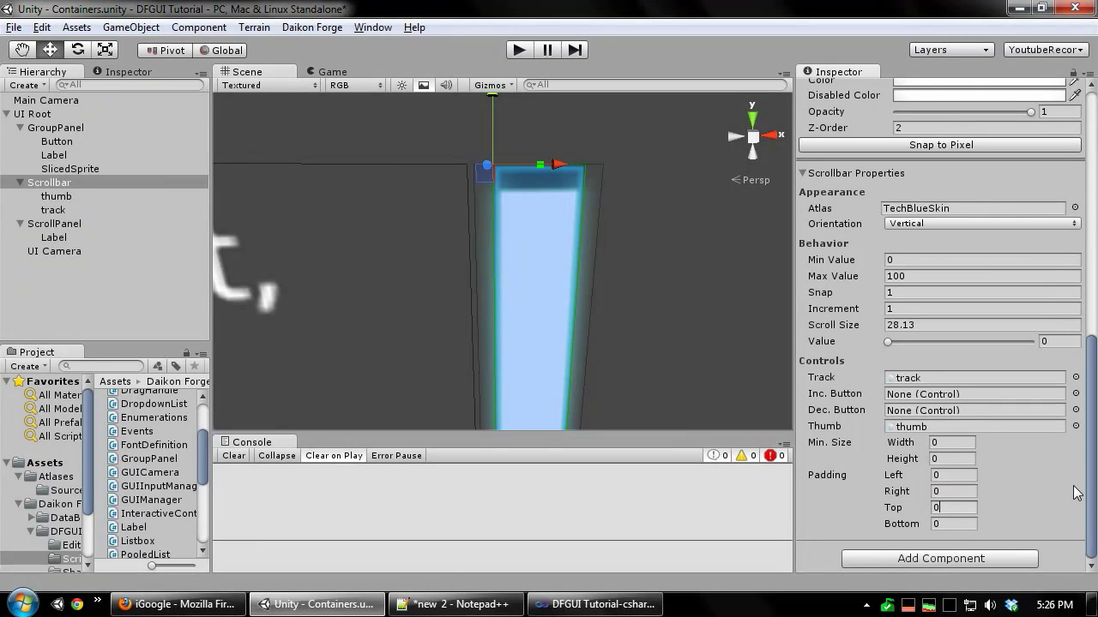
text(-5)
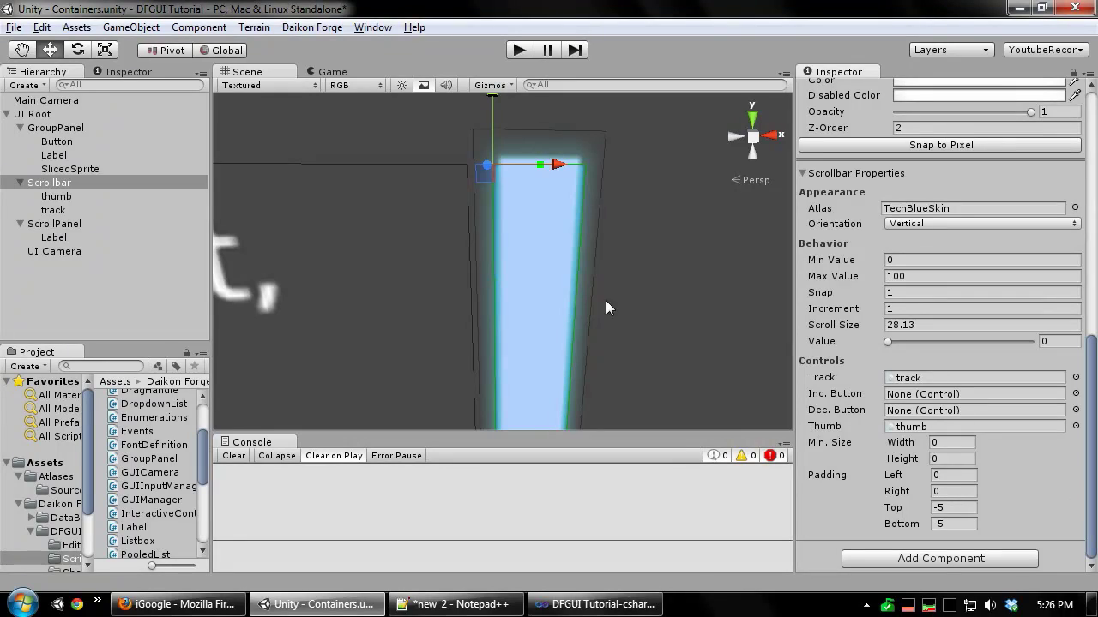
Set the Scrollbar thumb's Top and Bottom padding to -4 and check the scrollbar in the Game view.
middle_drag(557, 249, 531, 210)
scroll(531, 210, down, 7)
scroll(531, 210, up, 1)
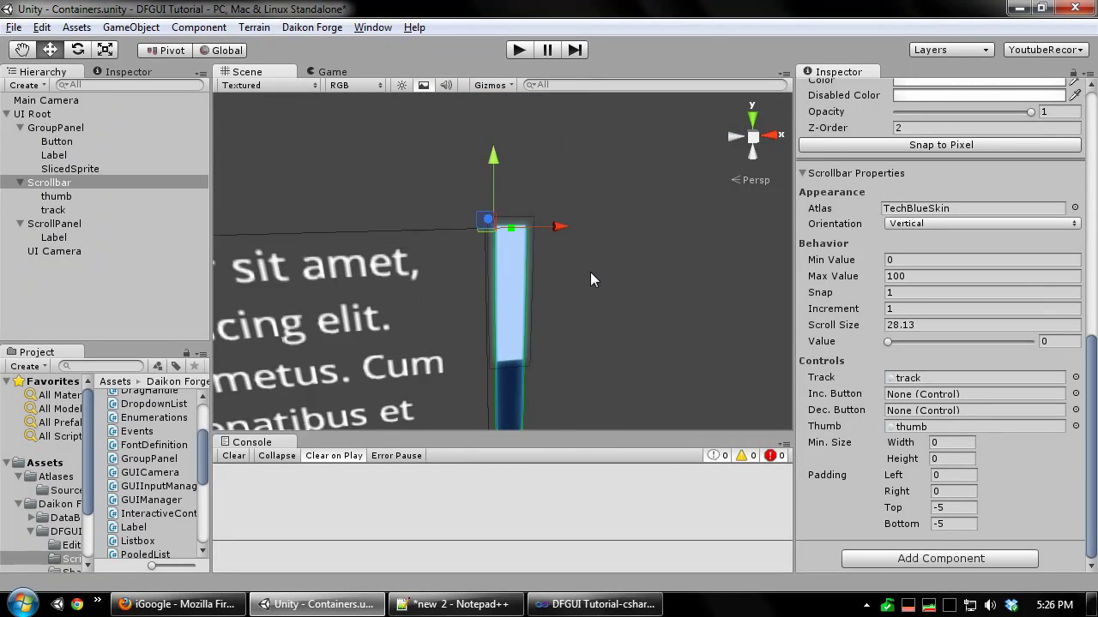
scroll(592, 278, up, 5)
click(952, 508)
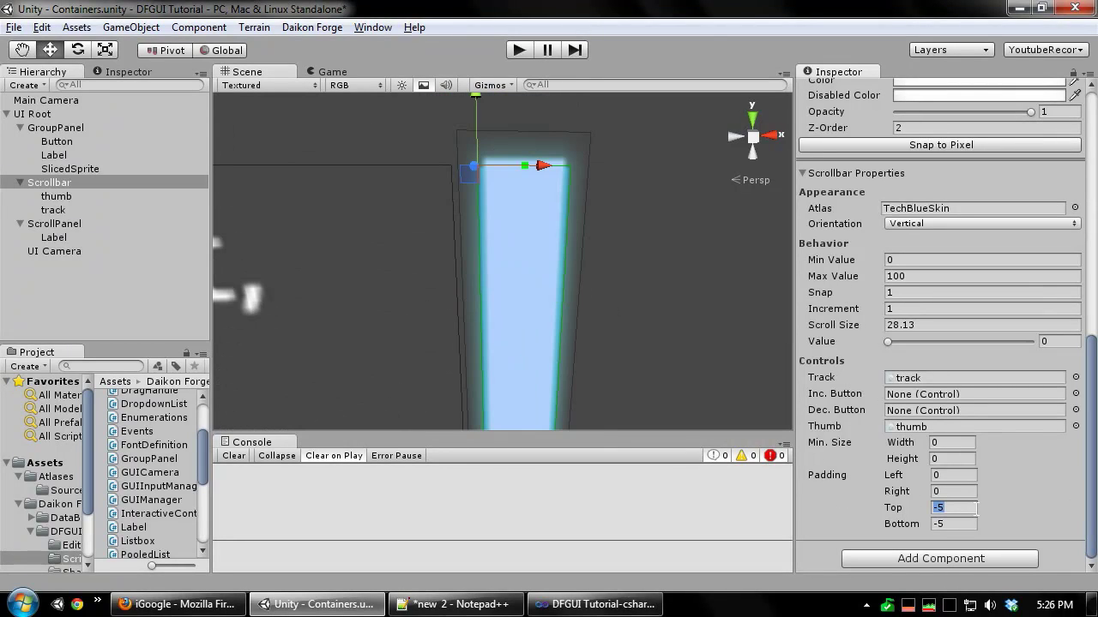
text(-4)
key(Tab)
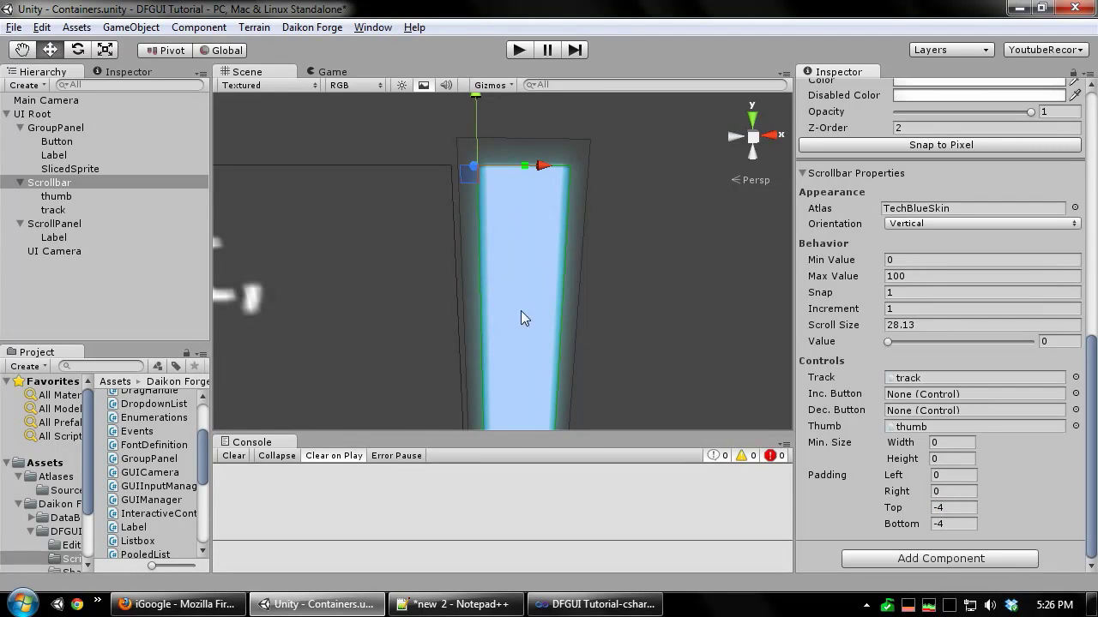
scroll(527, 322, down, 5)
scroll(531, 265, up, 5)
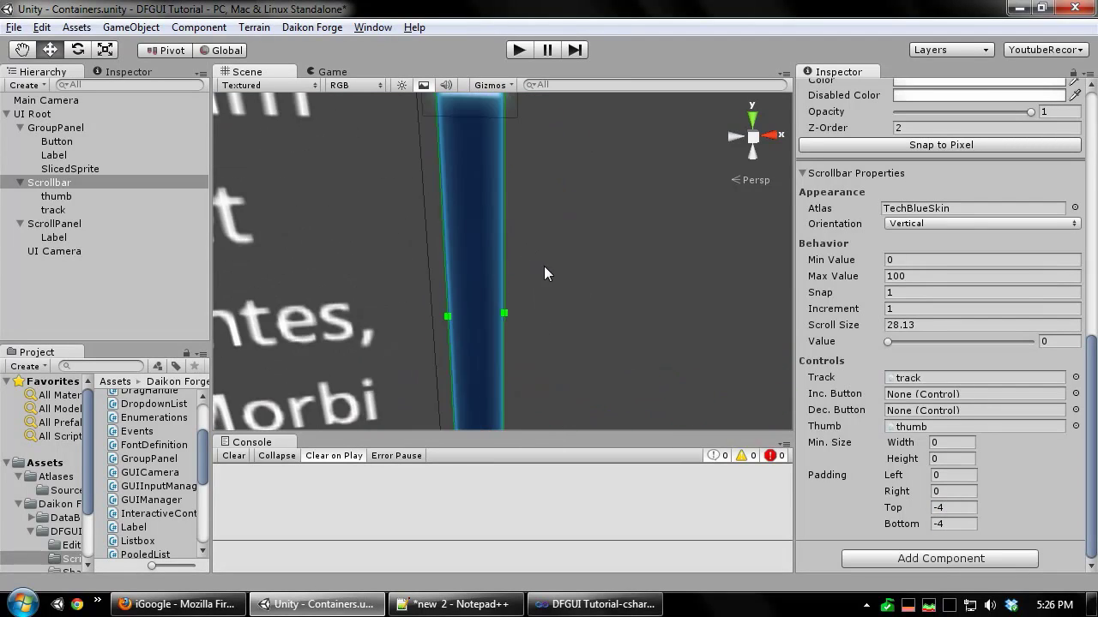
scroll(544, 273, down, 4)
click(333, 71)
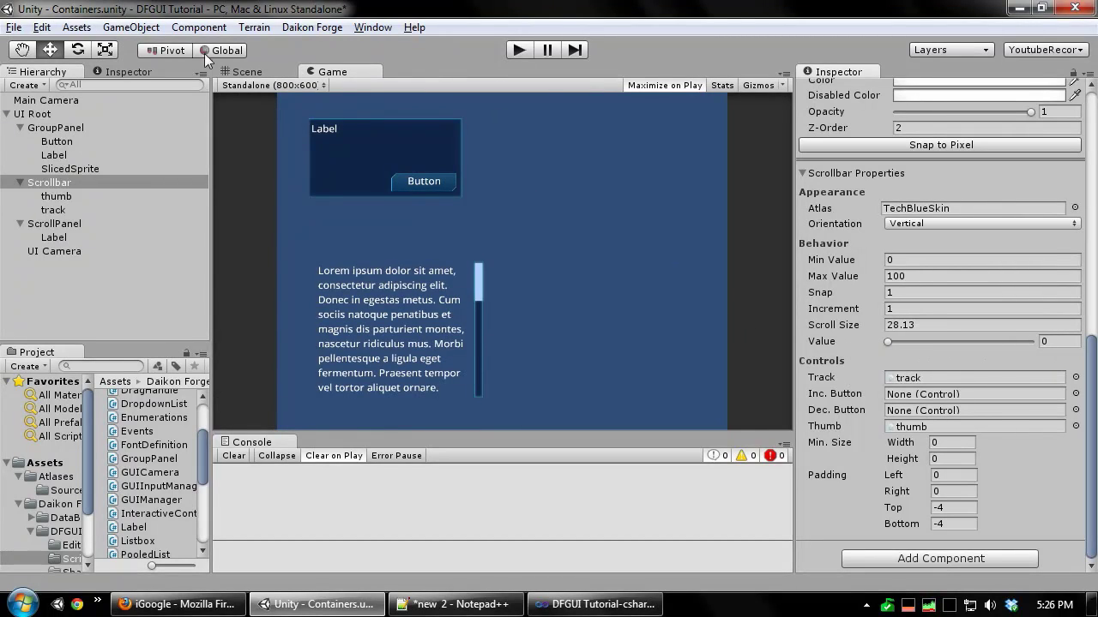
click(287, 71)
scroll(481, 258, down, 5)
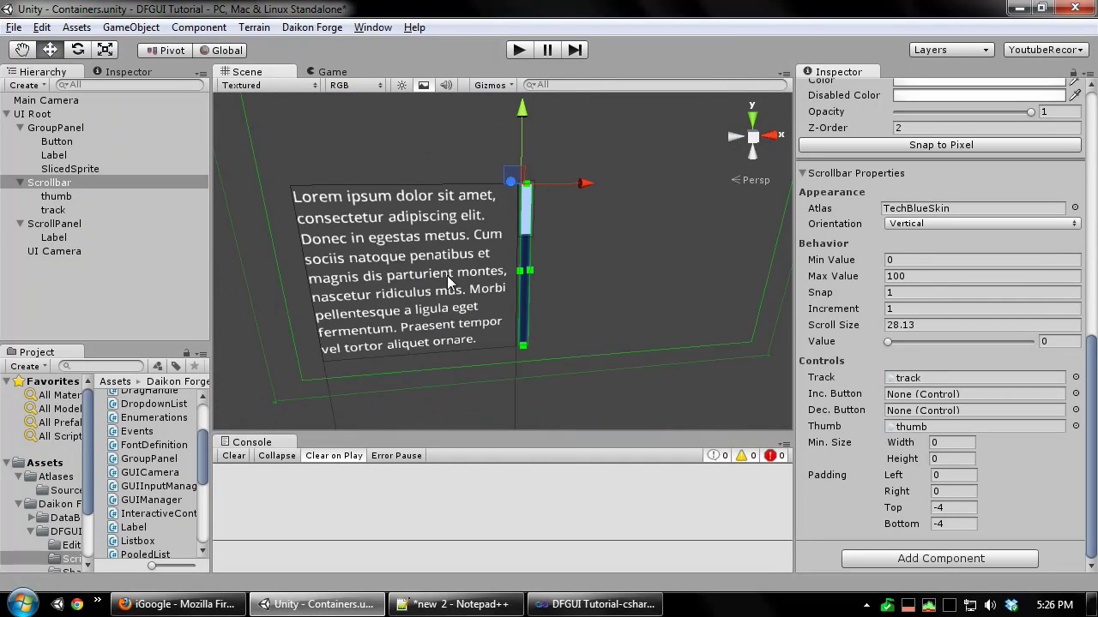
Assign the Scrollbar as the ScrollPanel's vertical scrollbar.
click(58, 224)
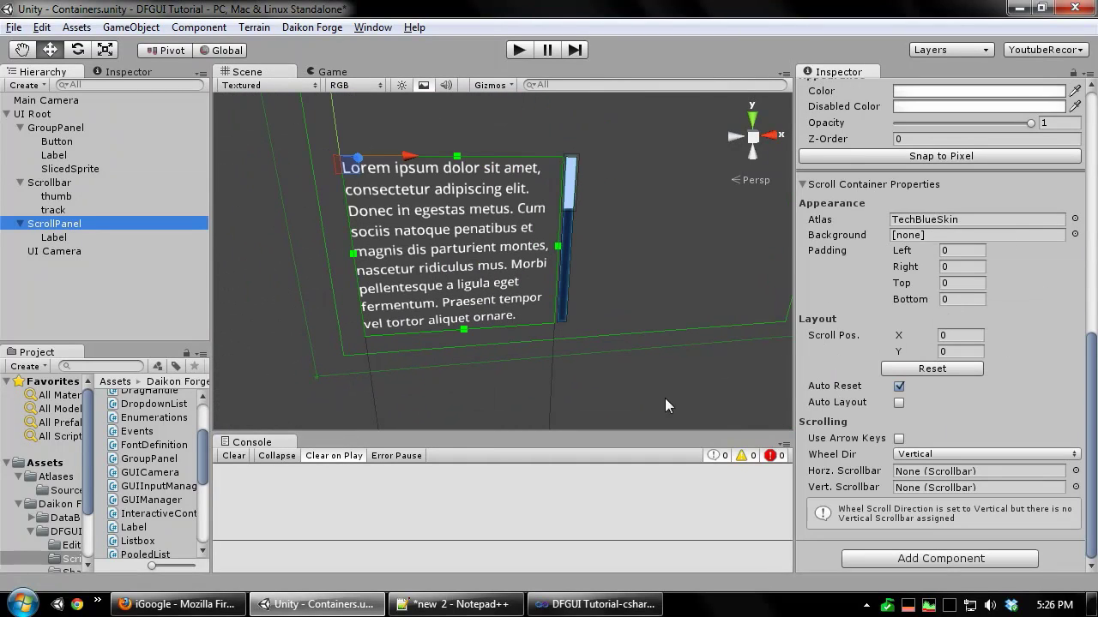
drag(50, 183, 830, 431)
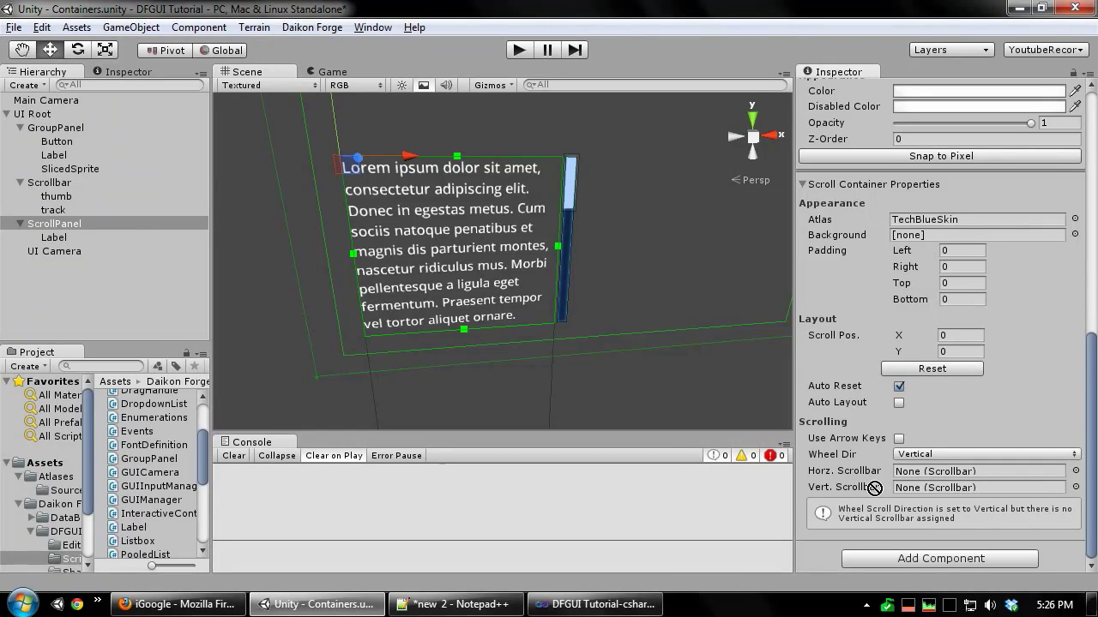
drag(874, 487, 969, 489)
scroll(583, 292, down, 3)
click(611, 378)
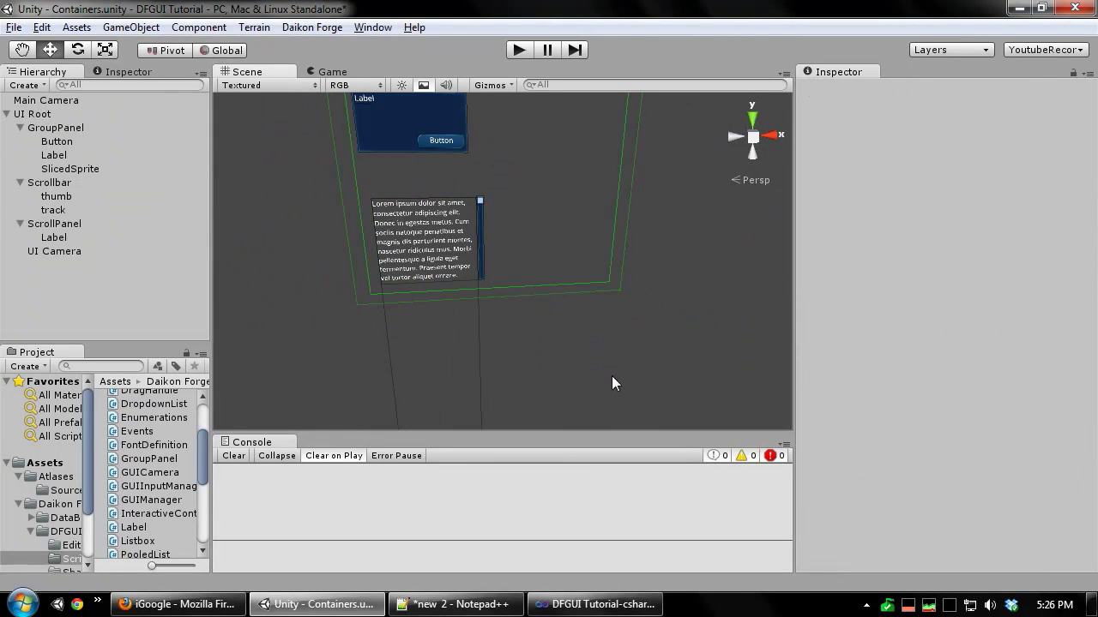
Run the scene, test scrolling the lorem ipsum text by its content, the thumb and the wheel, and stop playback.
scroll(402, 284, up, 2)
middle_drag(403, 284, 441, 337)
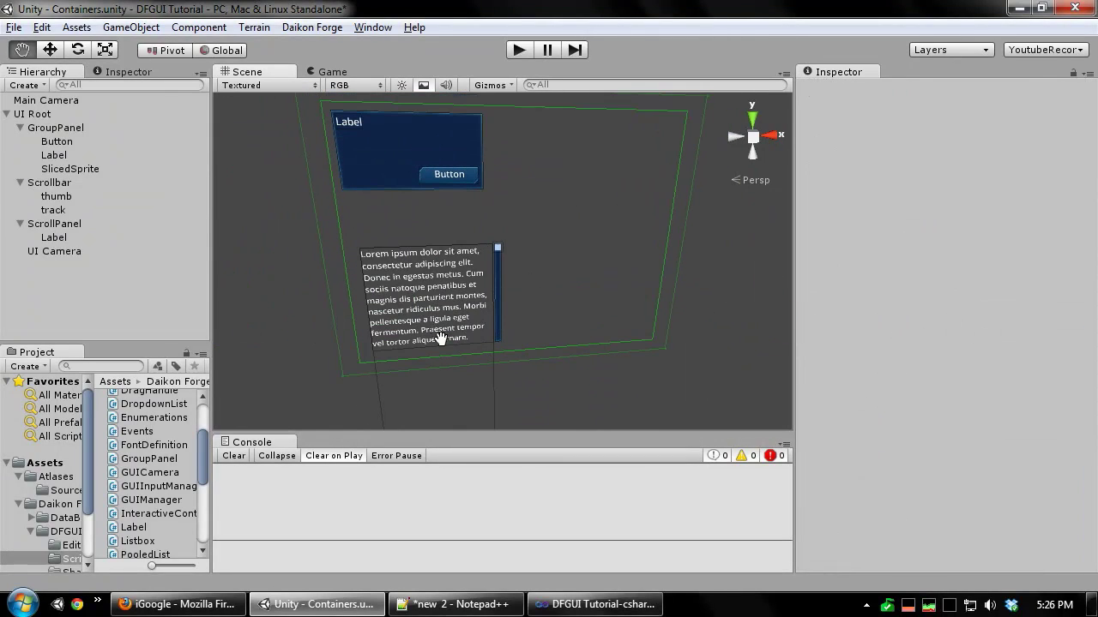
click(518, 50)
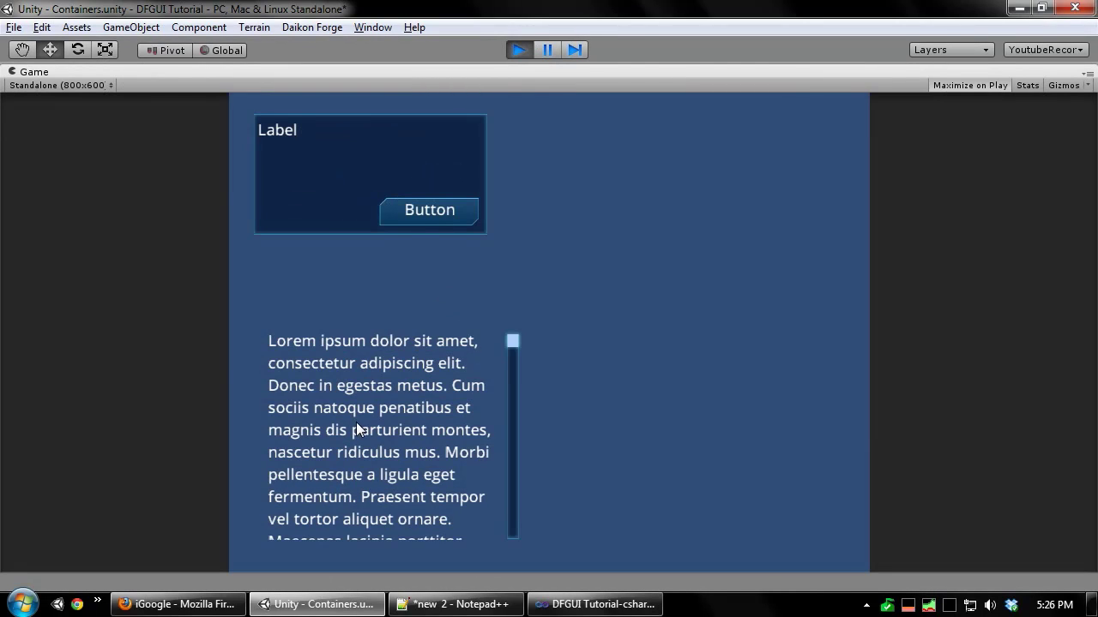
drag(356, 422, 408, 388)
drag(510, 340, 504, 311)
scroll(434, 391, down, 1)
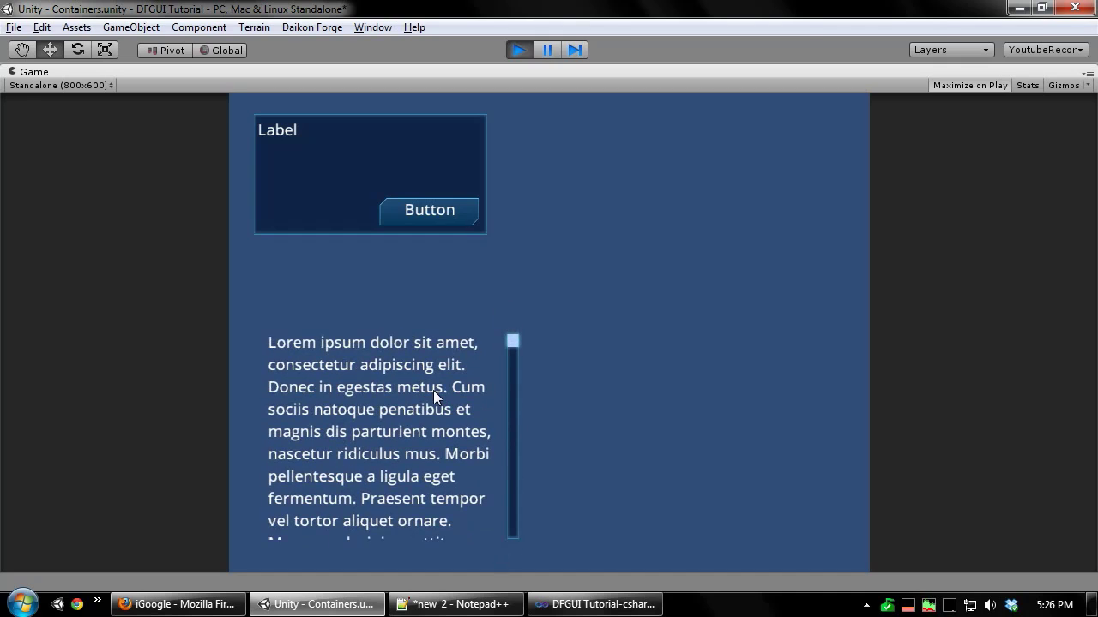
click(513, 52)
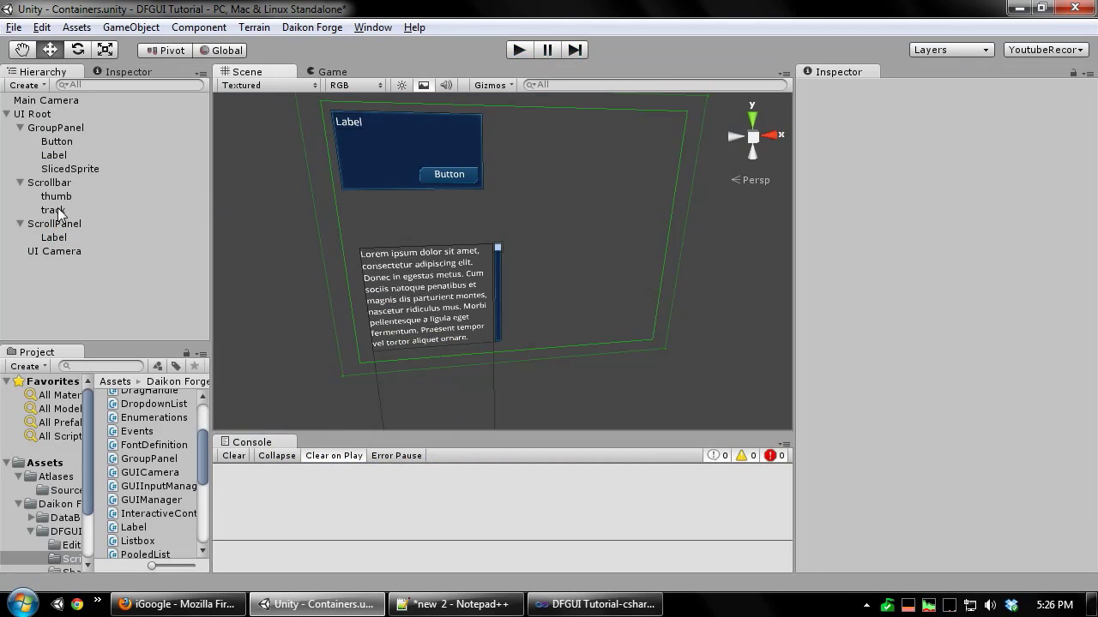
Set the Scrollbar's Increment to 30.
click(146, 182)
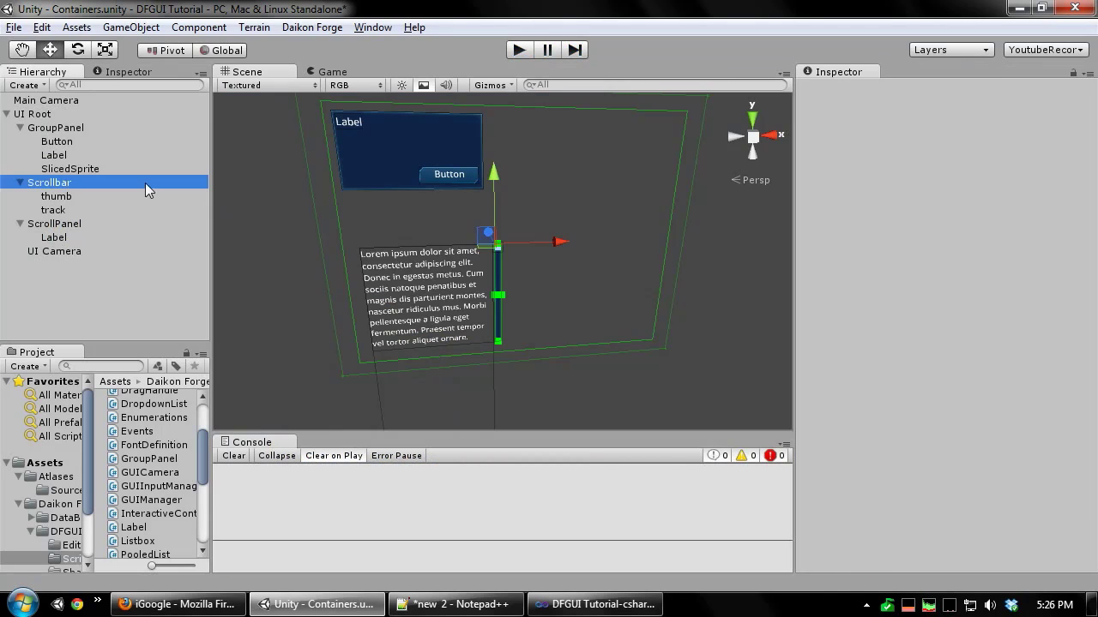
scroll(942, 370, down, 10)
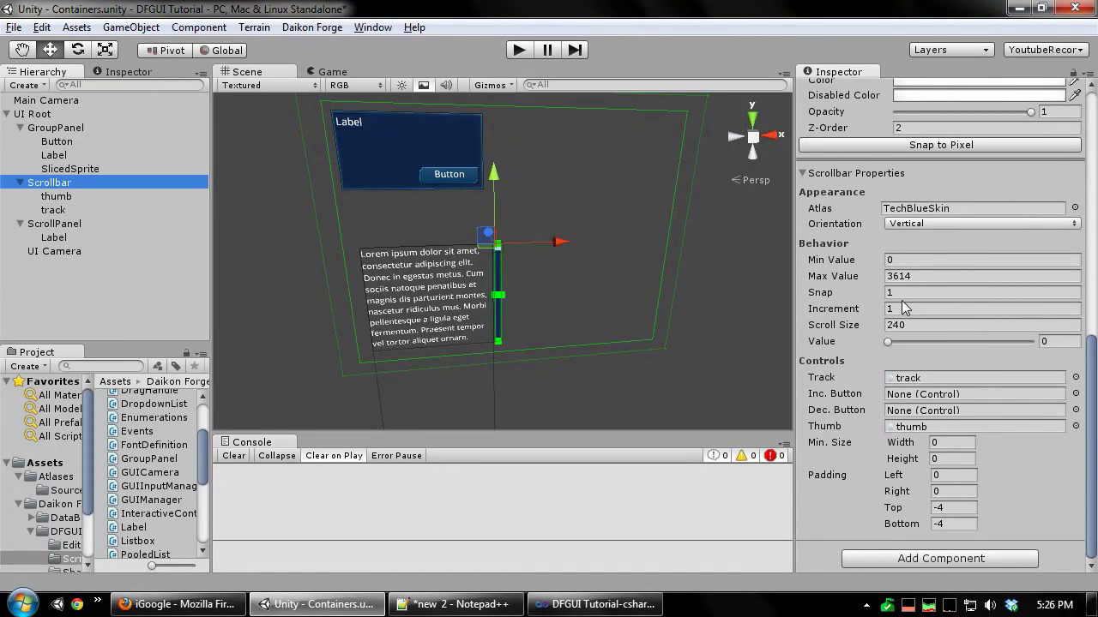
click(904, 307)
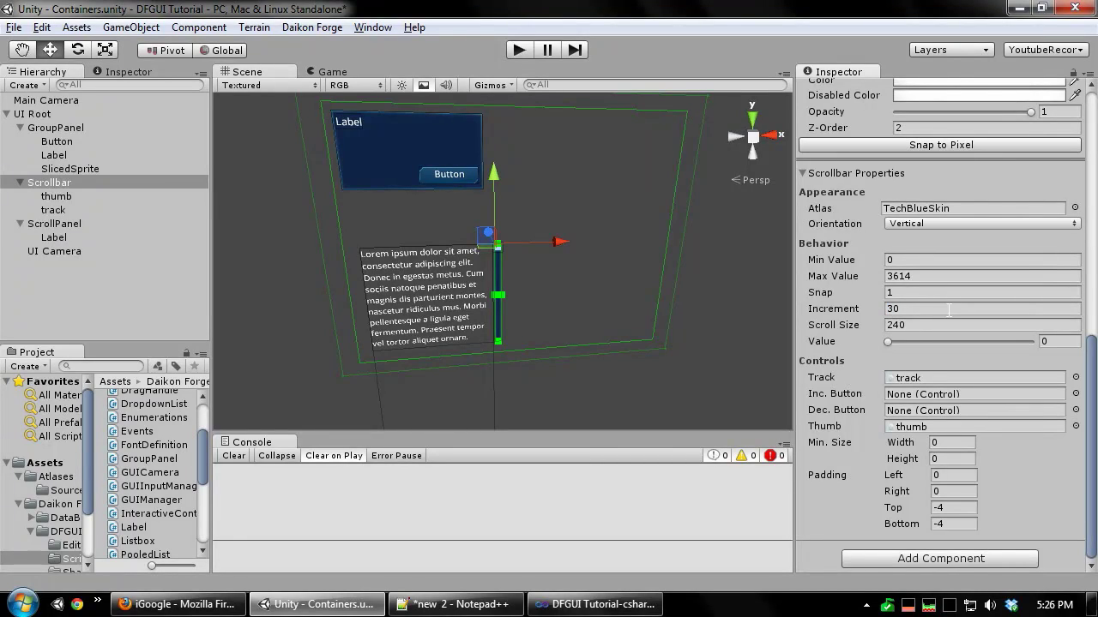
click(655, 357)
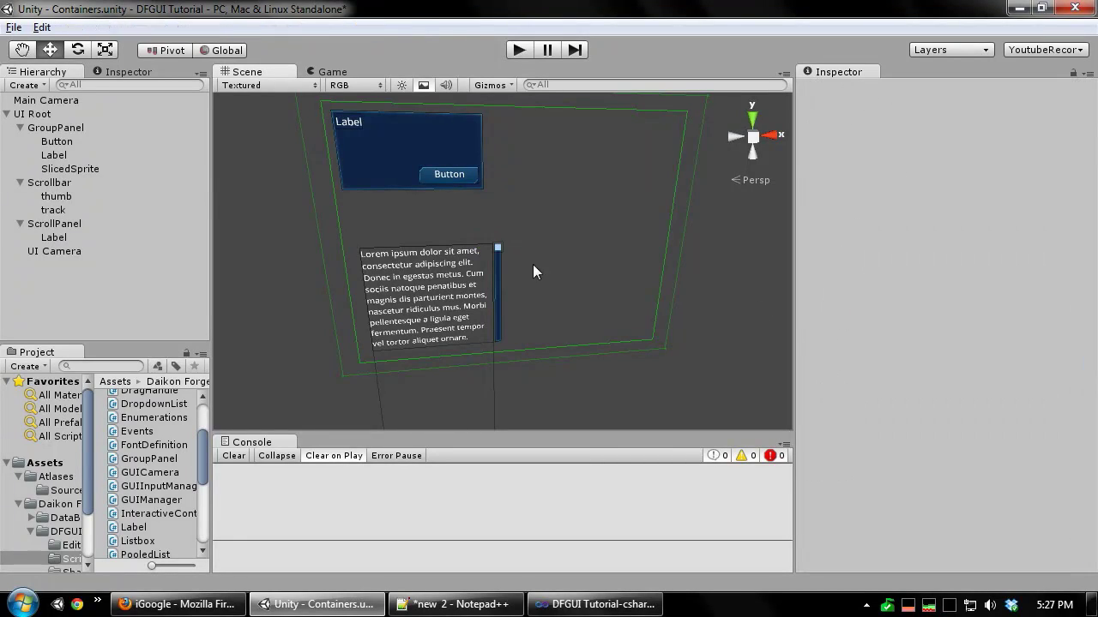
Run the scene again, test wheel scrolling and moving the thumb with the new increment, and stop playback.
scroll(515, 230, up, 4)
middle_drag(542, 284, 542, 311)
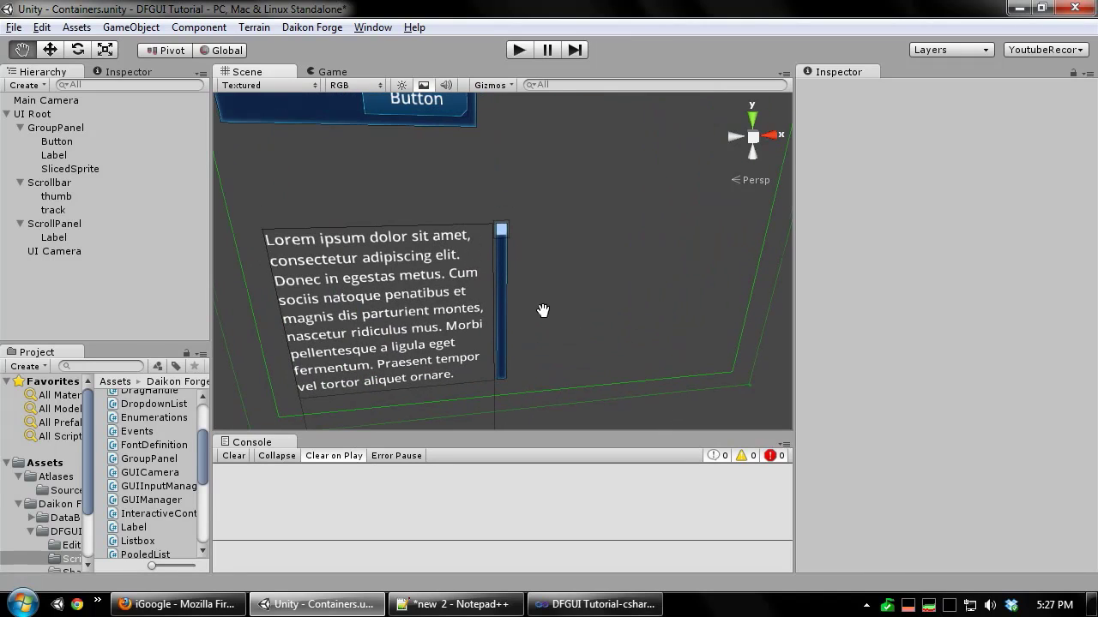
right_drag(611, 418, 751, 338)
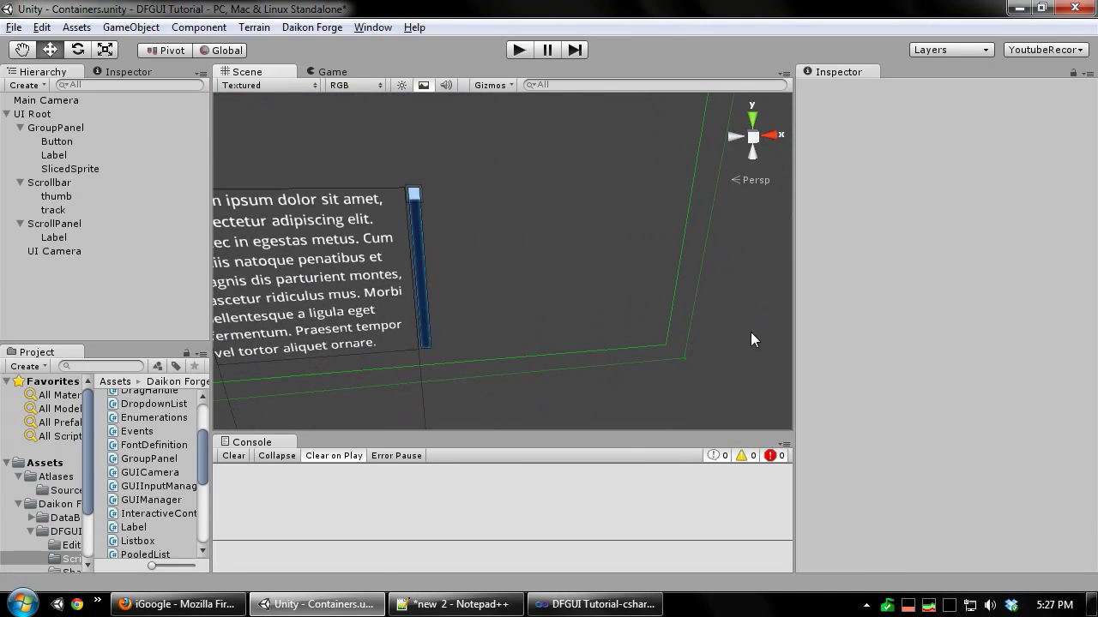
click(511, 49)
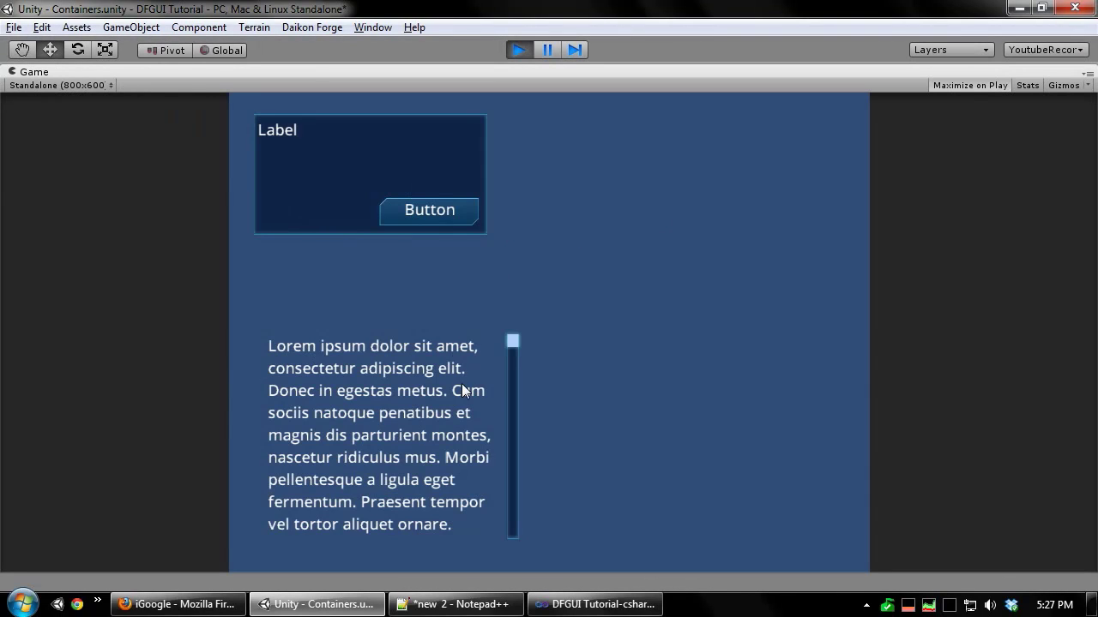
scroll(463, 391, down, 8)
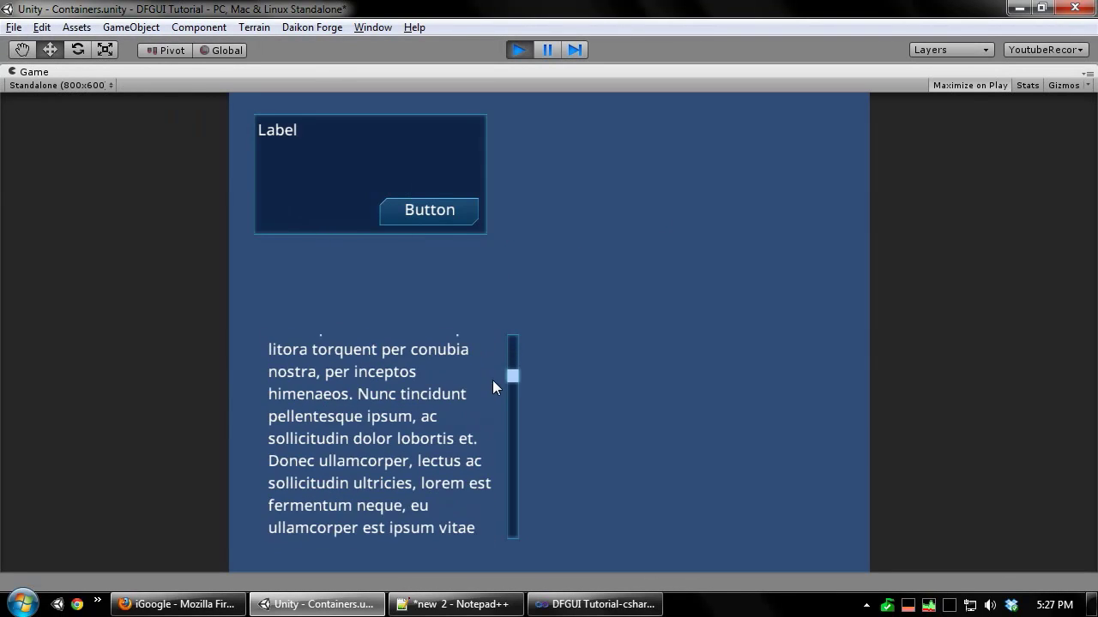
scroll(492, 380, down, 1)
drag(509, 378, 506, 334)
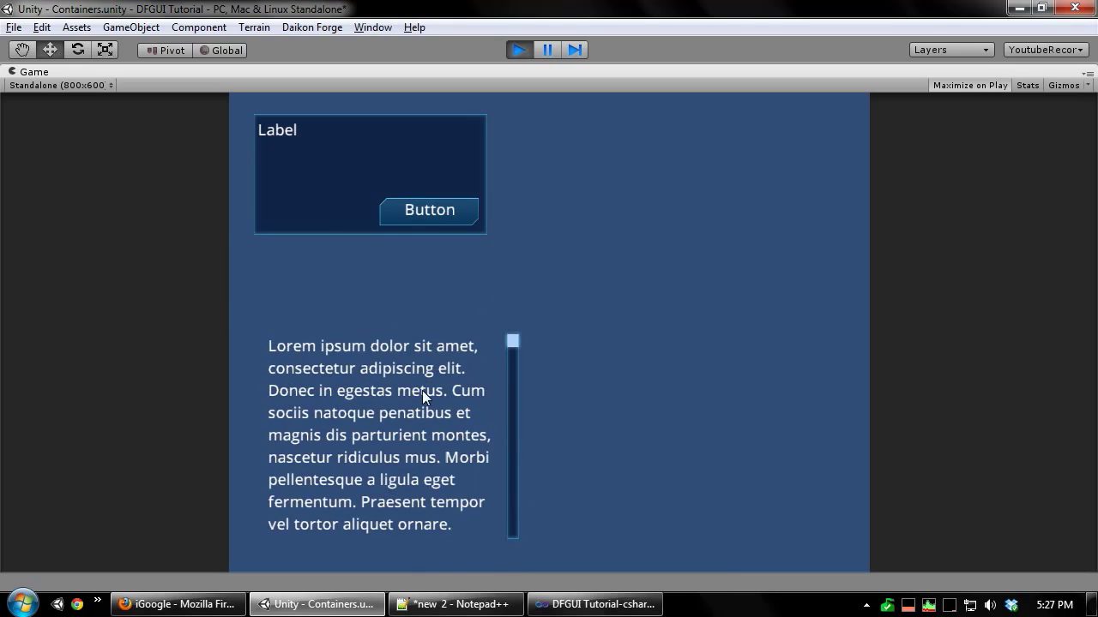
scroll(422, 390, down, 4)
scroll(434, 422, up, 4)
click(519, 50)
Delete the lorem ipsum Label from the ScrollPanel.
middle_drag(416, 218, 453, 237)
scroll(572, 372, down, 6)
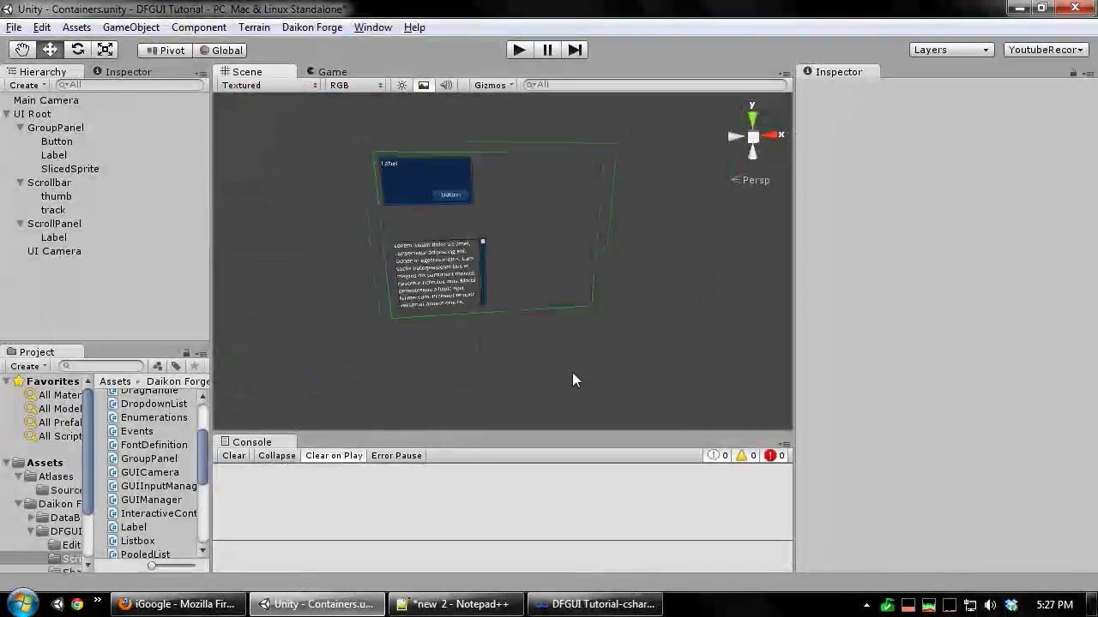
scroll(573, 293, up, 6)
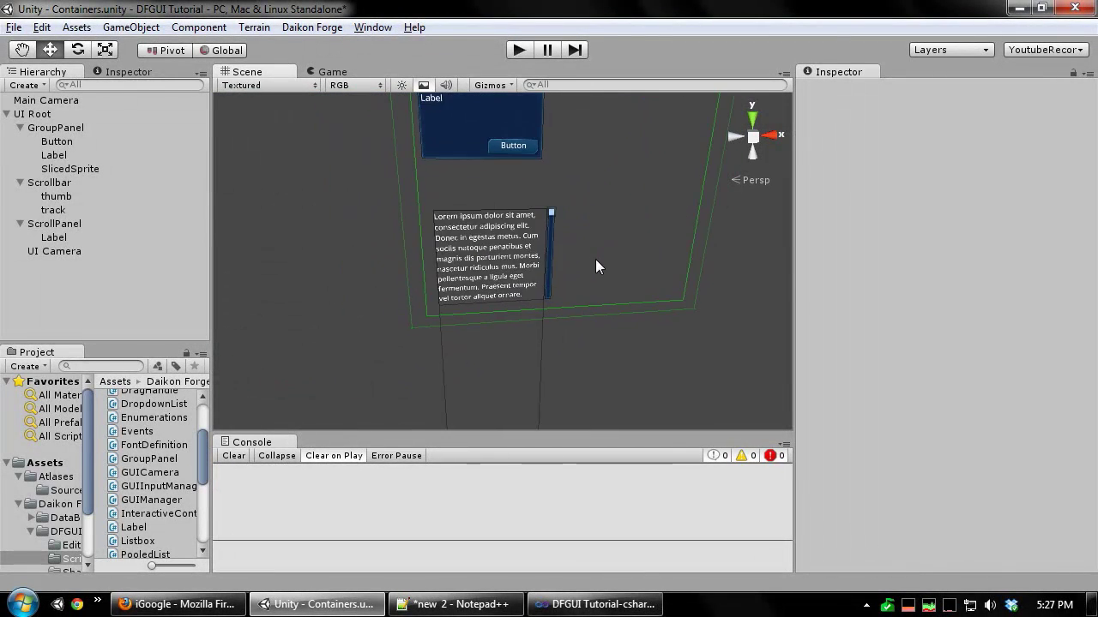
scroll(596, 260, up, 6)
click(492, 226)
middle_drag(493, 225, 497, 258)
scroll(497, 247, down, 6)
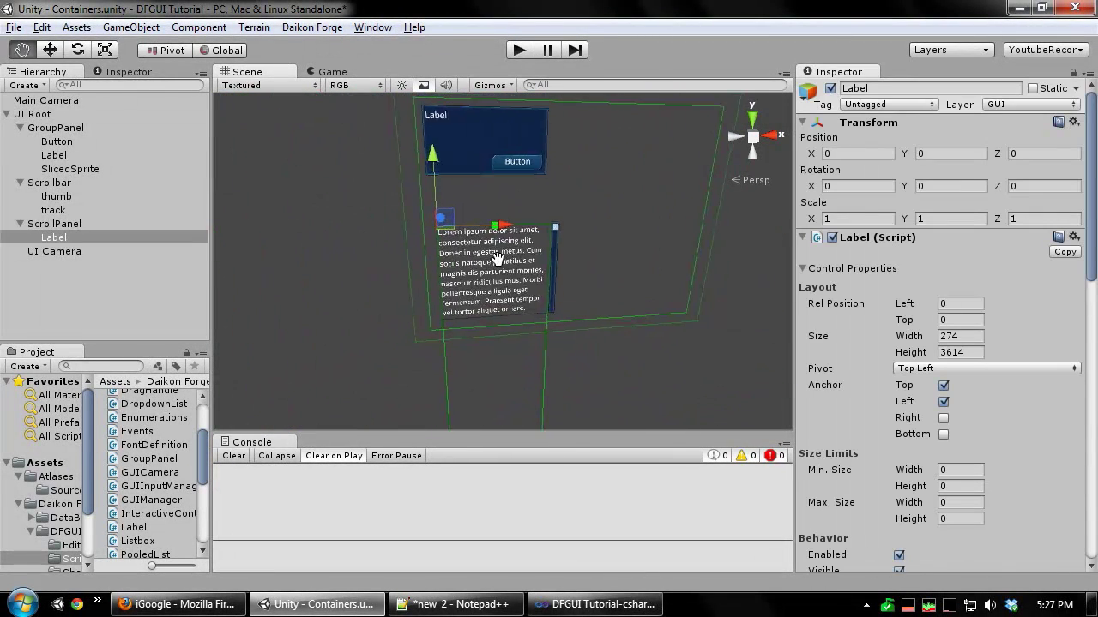
scroll(496, 258, up, 8)
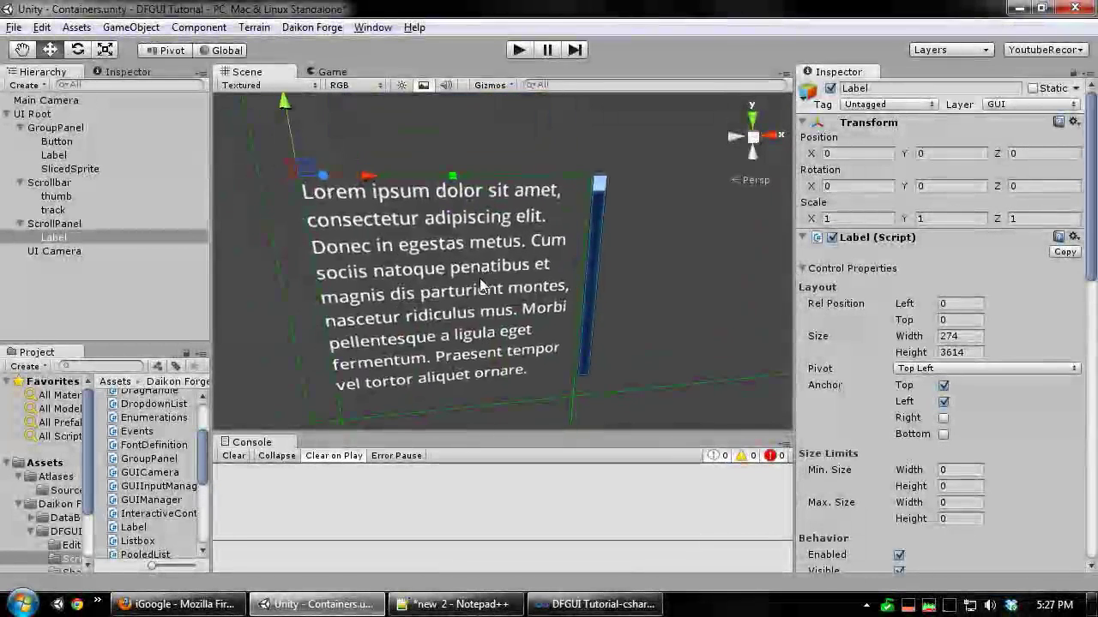
key(Delete)
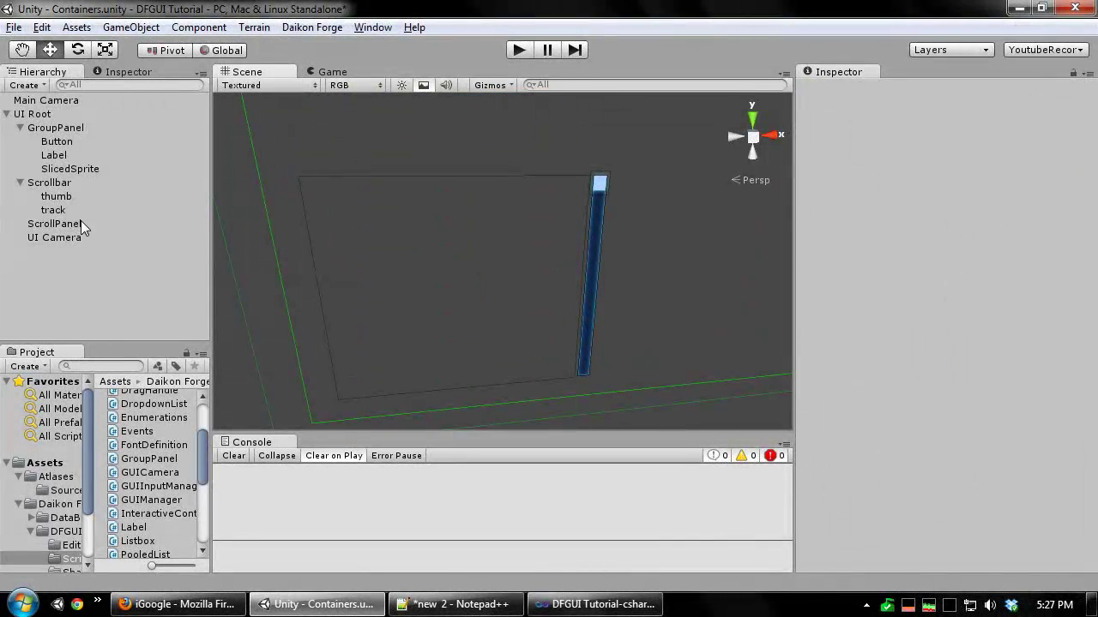
Add a Button control inside the ScrollPanel.
click(81, 225)
right_click(444, 245)
mouse_move(495, 255)
click(641, 255)
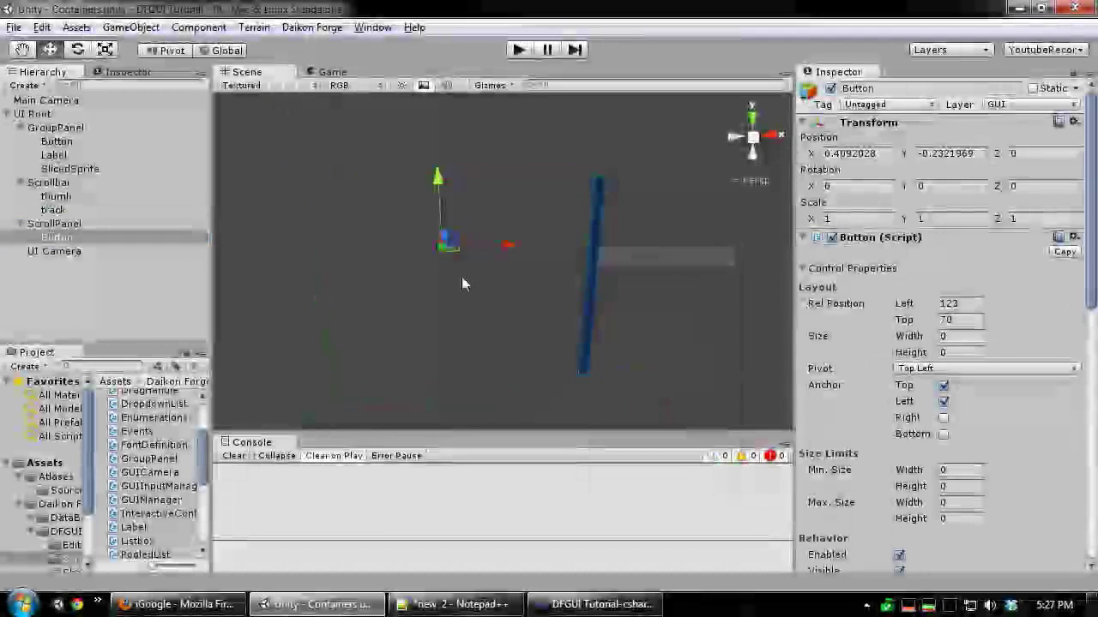
Assign the new Button's sprites: button-normal for Normal and Pressed, button-highlight for Focus and Hover, button-disabled for Disabled.
scroll(1079, 305, down, 10)
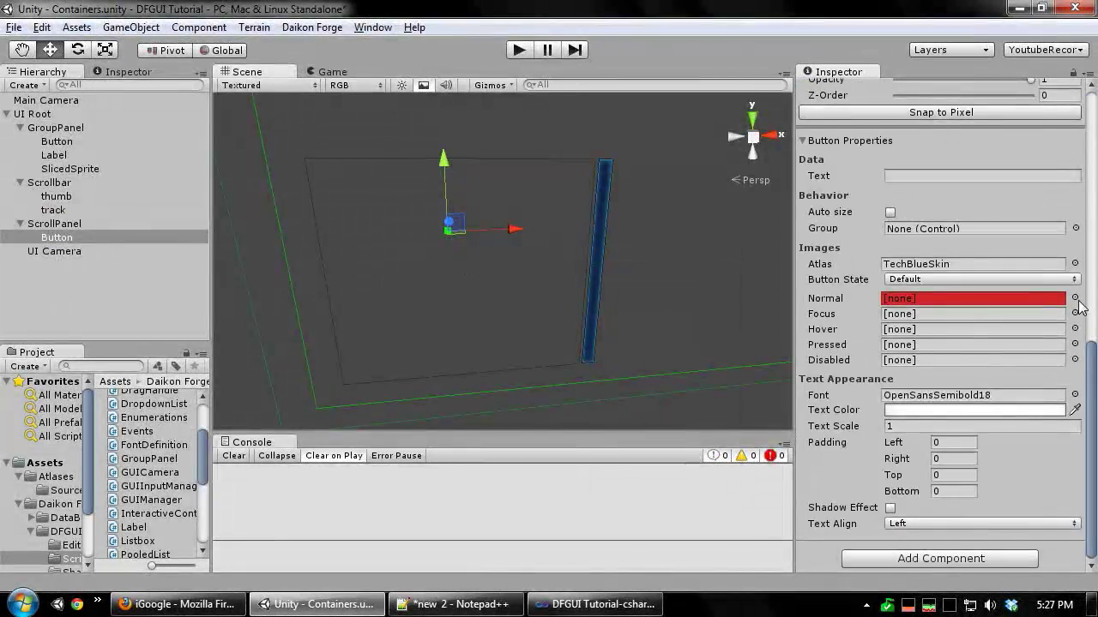
click(1075, 297)
click(491, 160)
click(1074, 313)
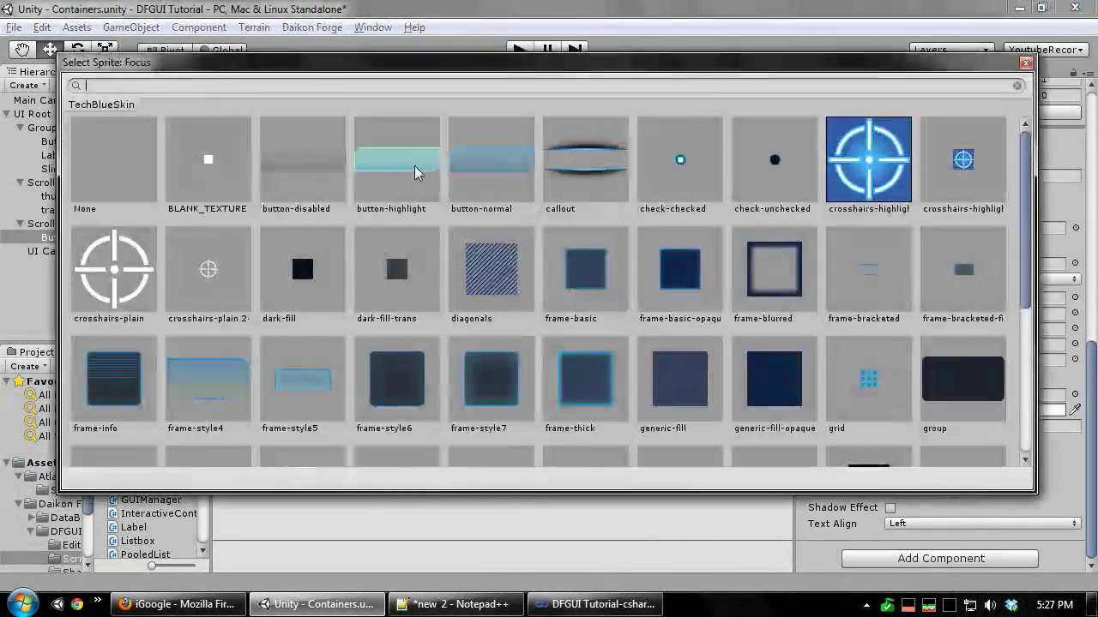
click(414, 172)
click(1074, 329)
click(369, 164)
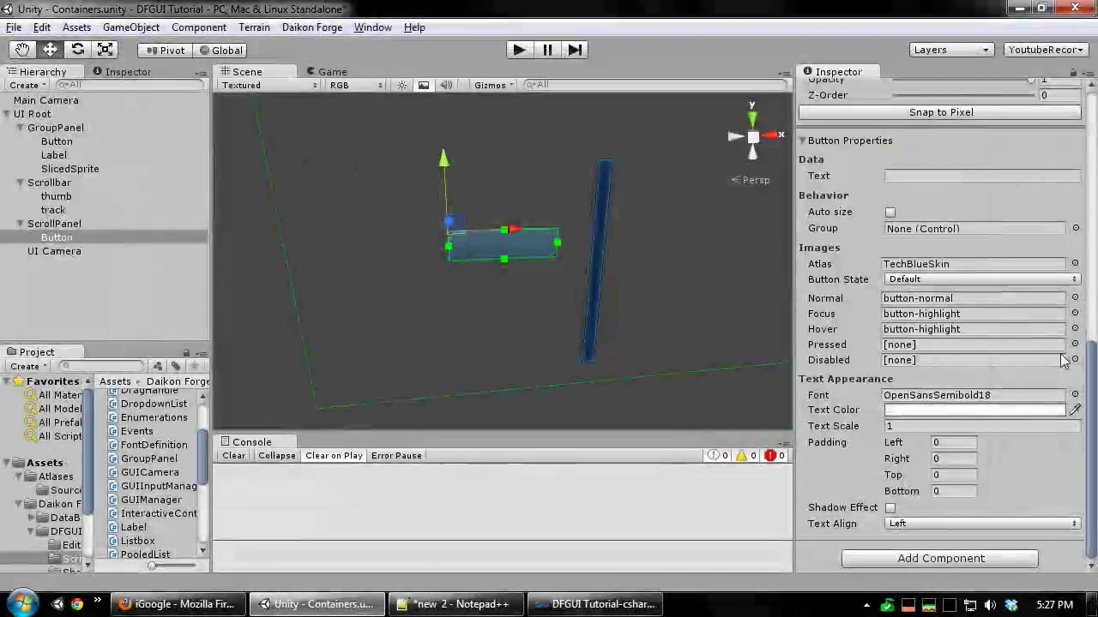
click(1075, 344)
click(468, 163)
click(1074, 359)
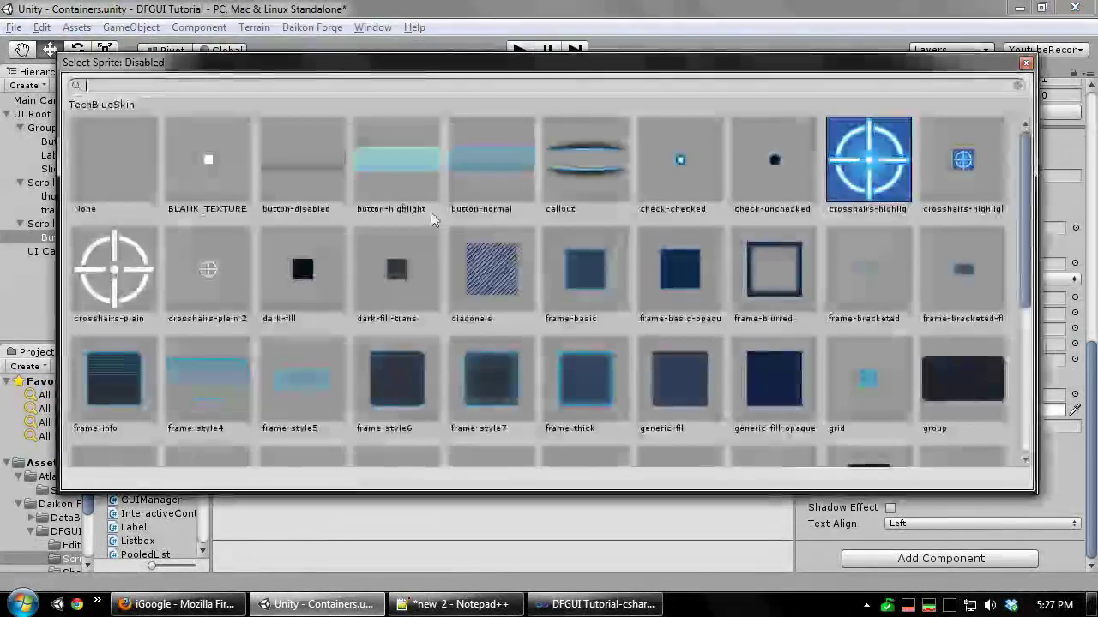
click(296, 163)
Set the new Button's text to "A button!" and its Text Align to Center.
click(953, 175)
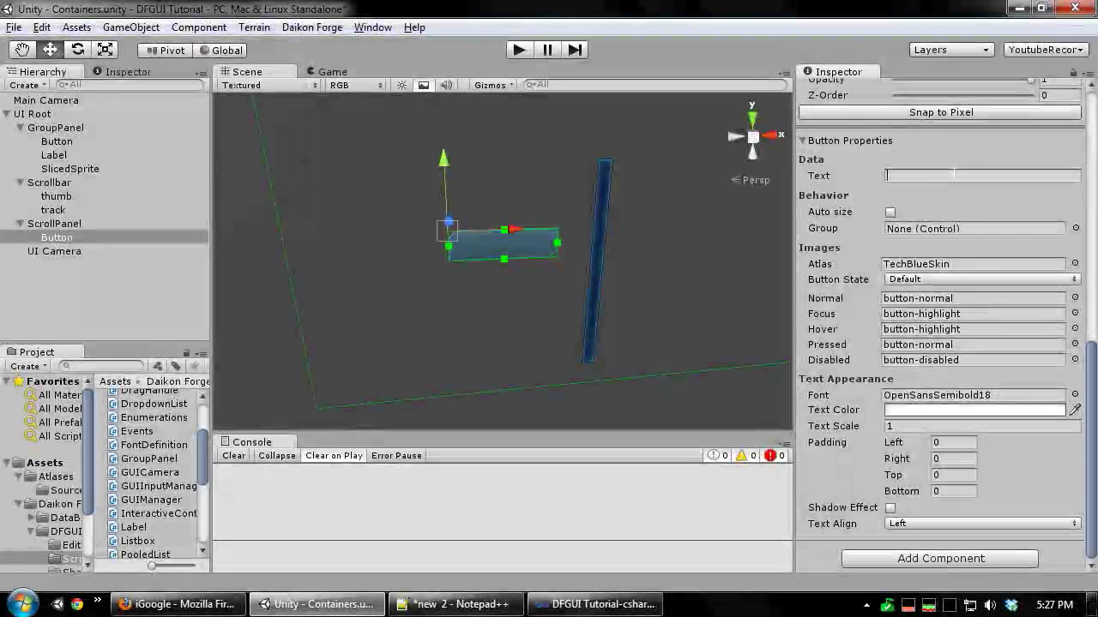
text(A button!)
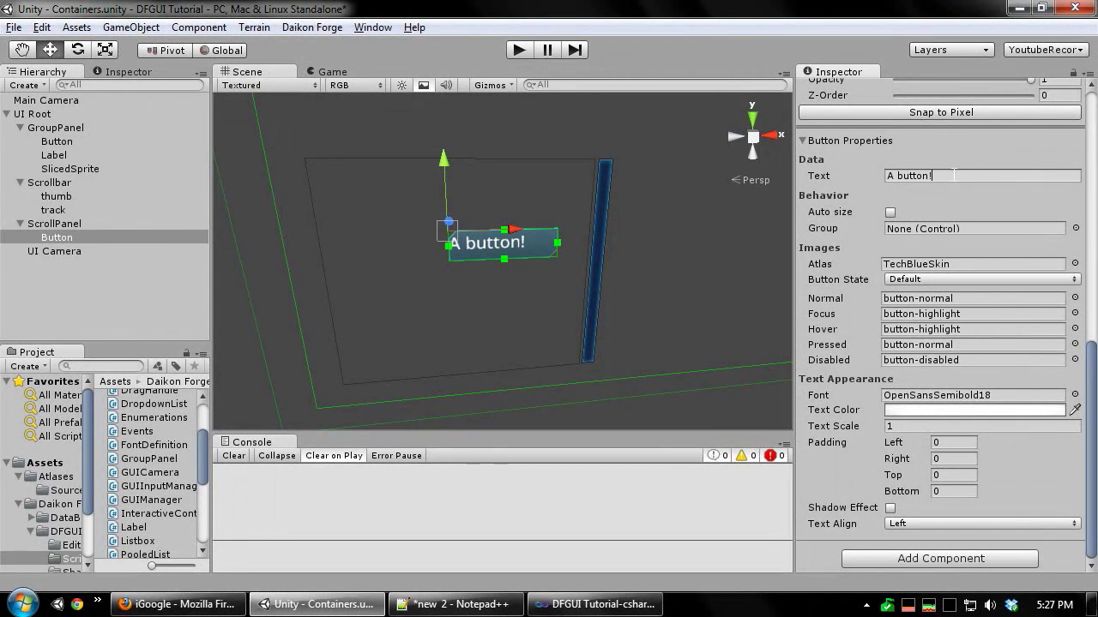
click(922, 525)
click(931, 500)
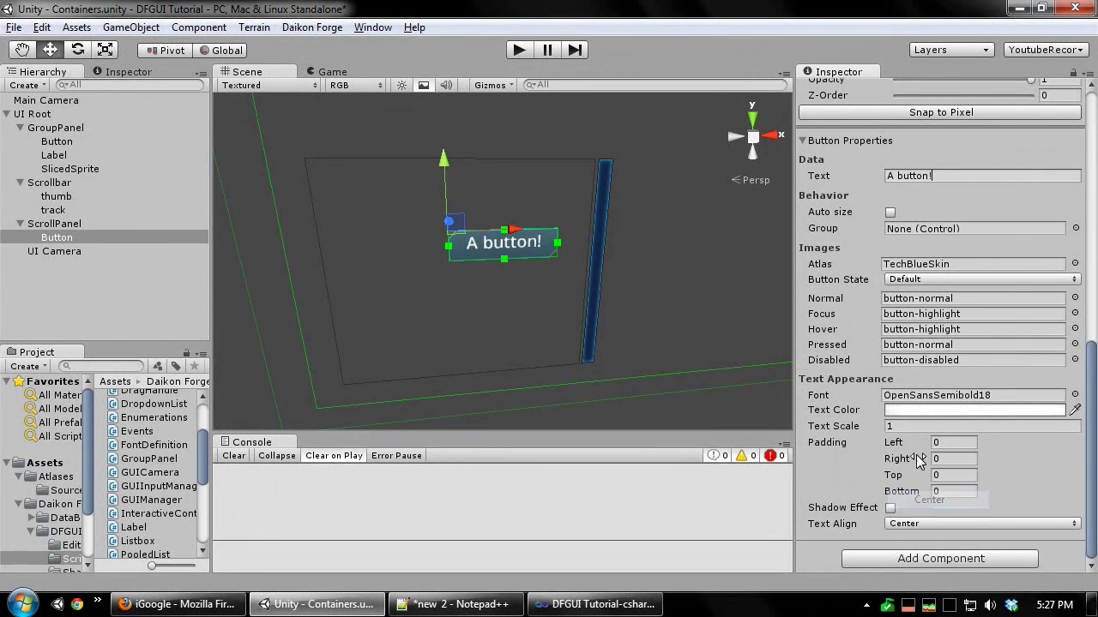
Fit the "A button!" Button horizontally to the ScrollPanel so it spans the panel's full width.
right_click(508, 221)
right_click(506, 240)
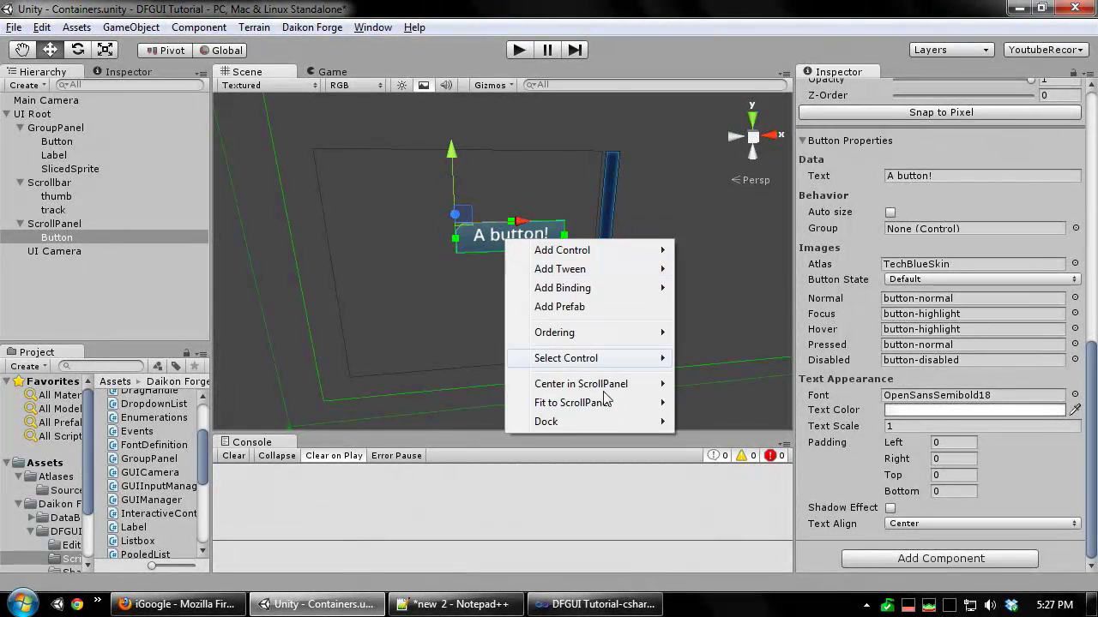
mouse_move(600, 403)
click(726, 403)
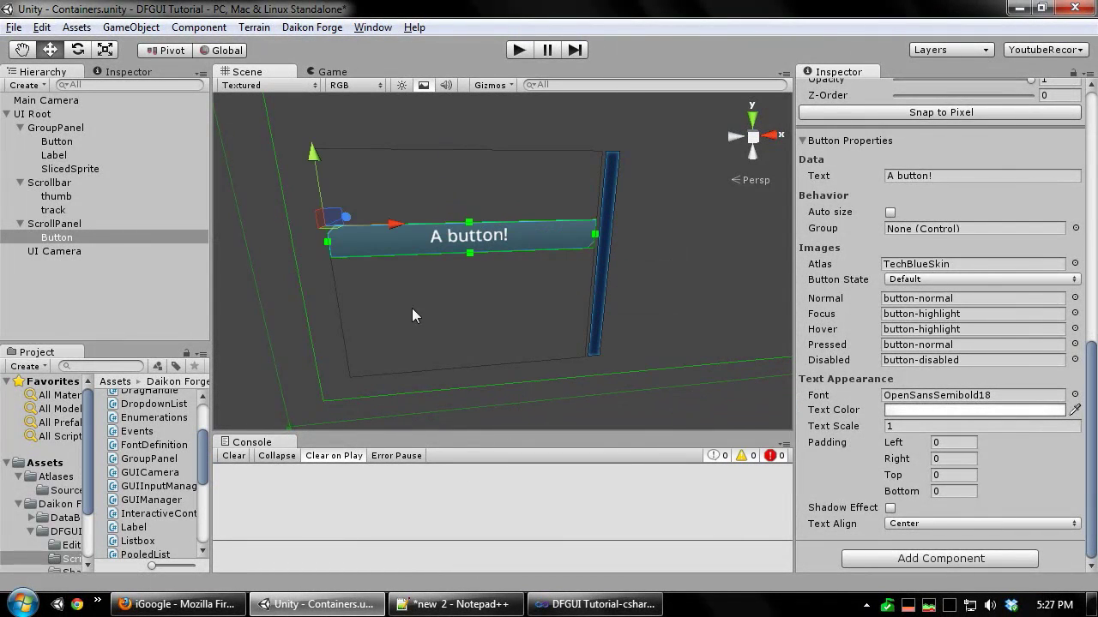
Duplicate the Button inside the ScrollPanel repeatedly until the panel holds 16 buttons.
click(128, 237)
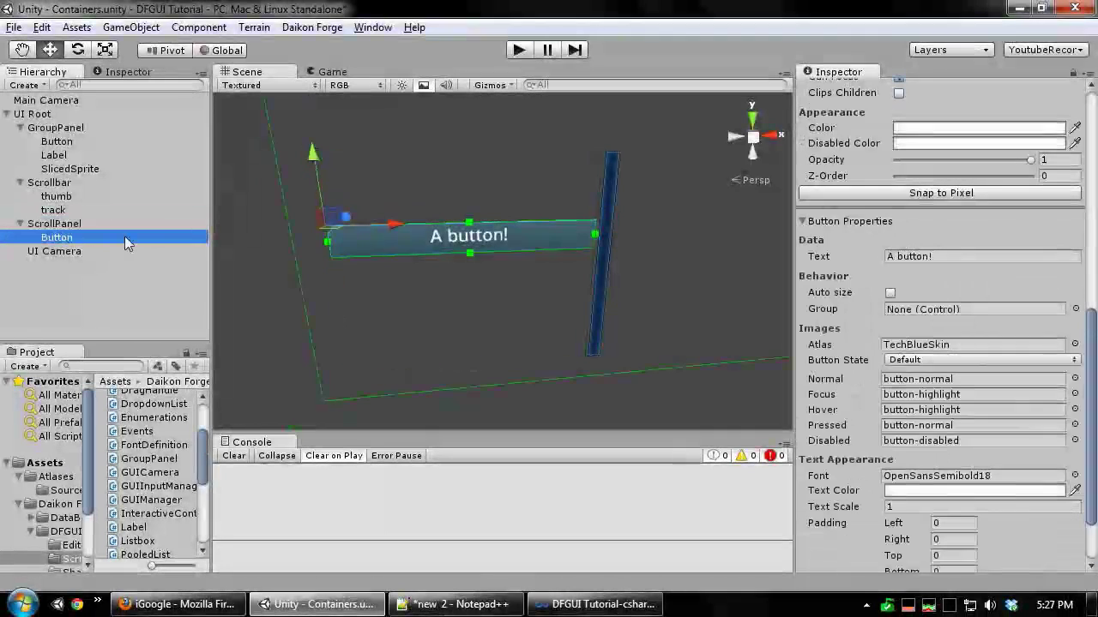
key(ctrl+d)
key(ctrl+d)
key(ctrl+d)
key(ctrl+d)
key(ctrl+d)
key(ctrl+d)
key(ctrl+d)
key(ctrl+d)
key(ctrl+d)
key(ctrl+d)
key(ctrl+d)
key(ctrl+d)
key(ctrl+d)
key(ctrl+d)
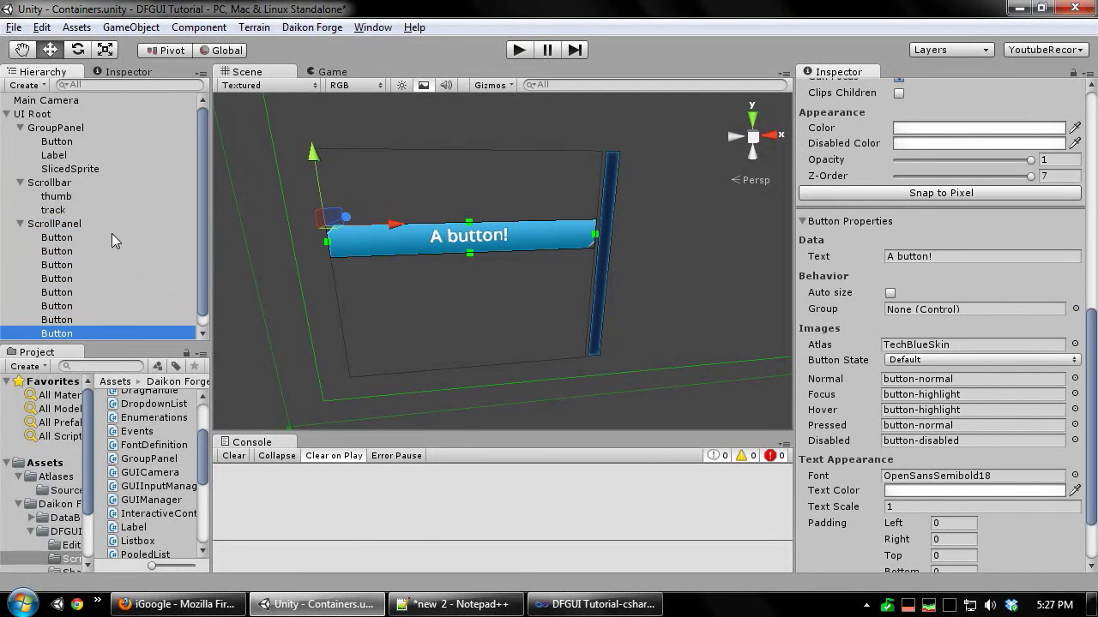
Enable Auto Layout on the ScrollPanel and set its Flow Direction to Vertical.
click(54, 115)
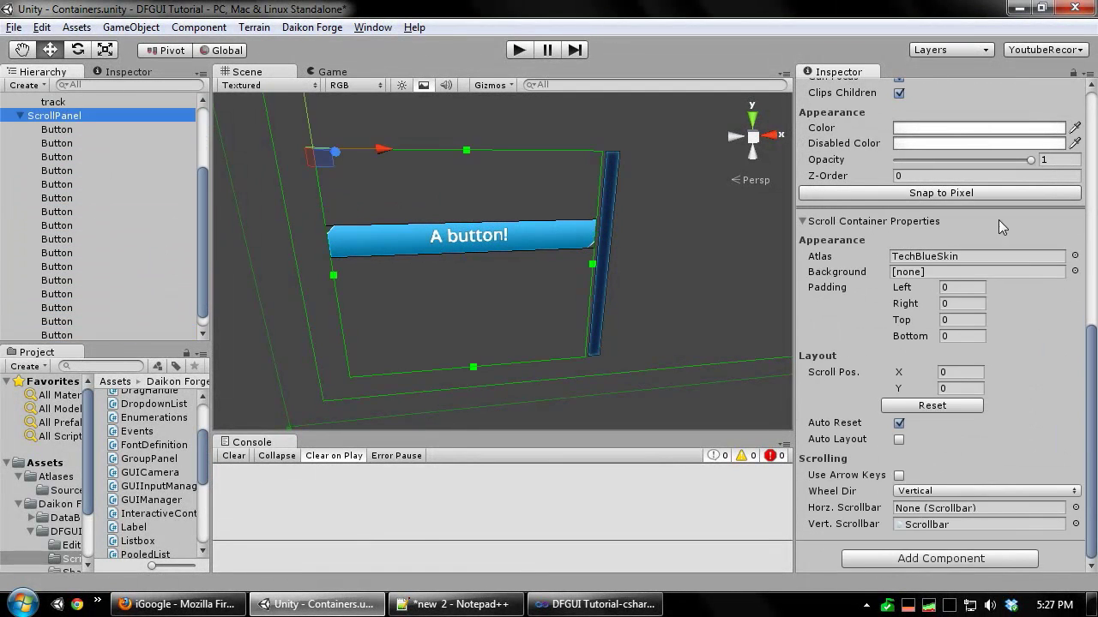
click(1094, 356)
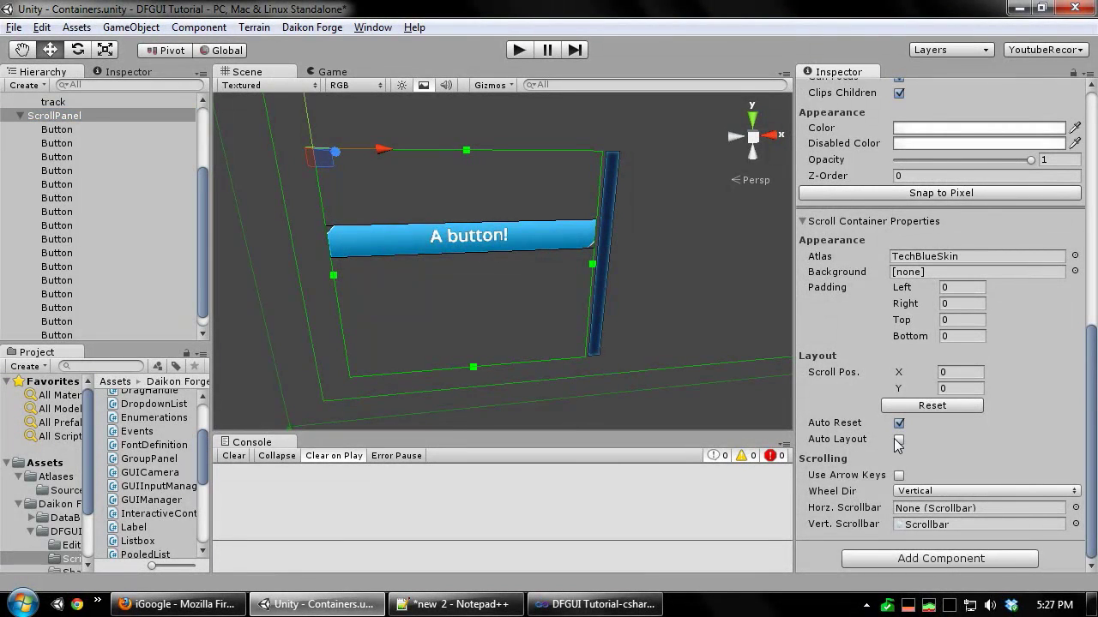
click(898, 439)
click(953, 472)
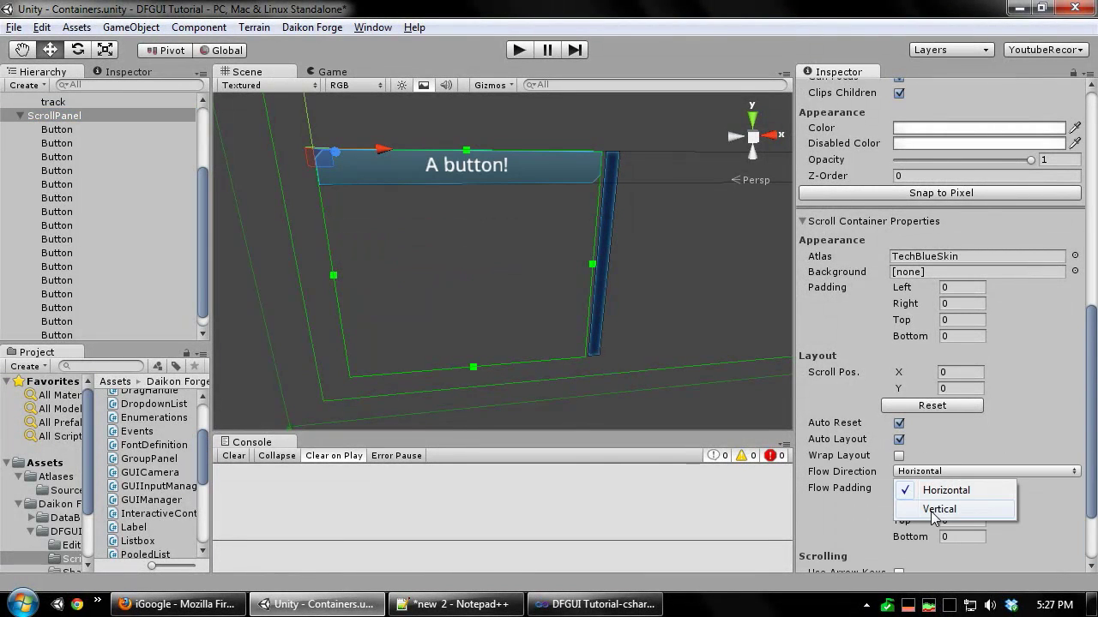
click(936, 510)
scroll(1093, 377, down, 3)
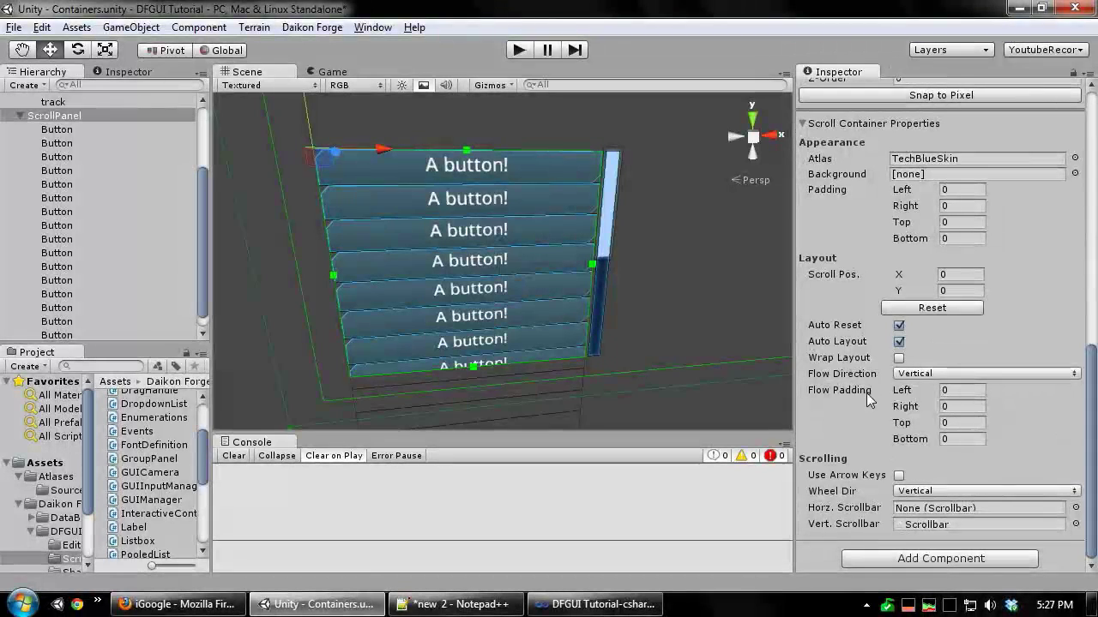
Switch the ScrollPanel's Flow Direction to Horizontal and enable Wrap Layout.
click(916, 370)
click(924, 392)
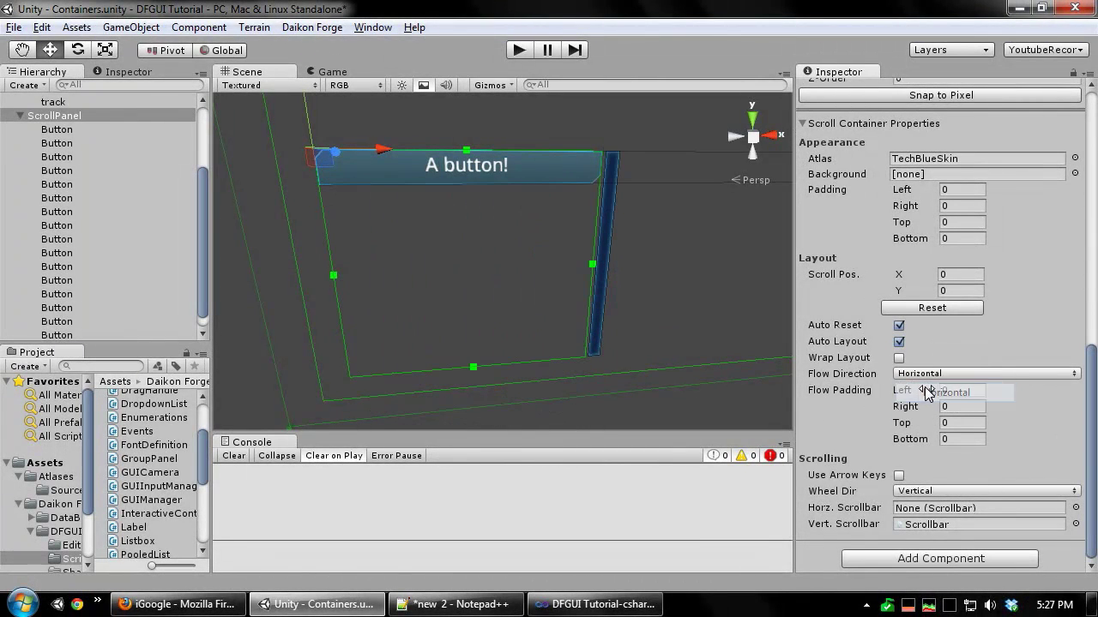
mouse_move(536, 228)
middle_down()
mouse_move(515, 225)
mouse_move(536, 226)
mouse_move(540, 248)
middle_up()
scroll(606, 202, down, 5)
scroll(592, 227, up, 2)
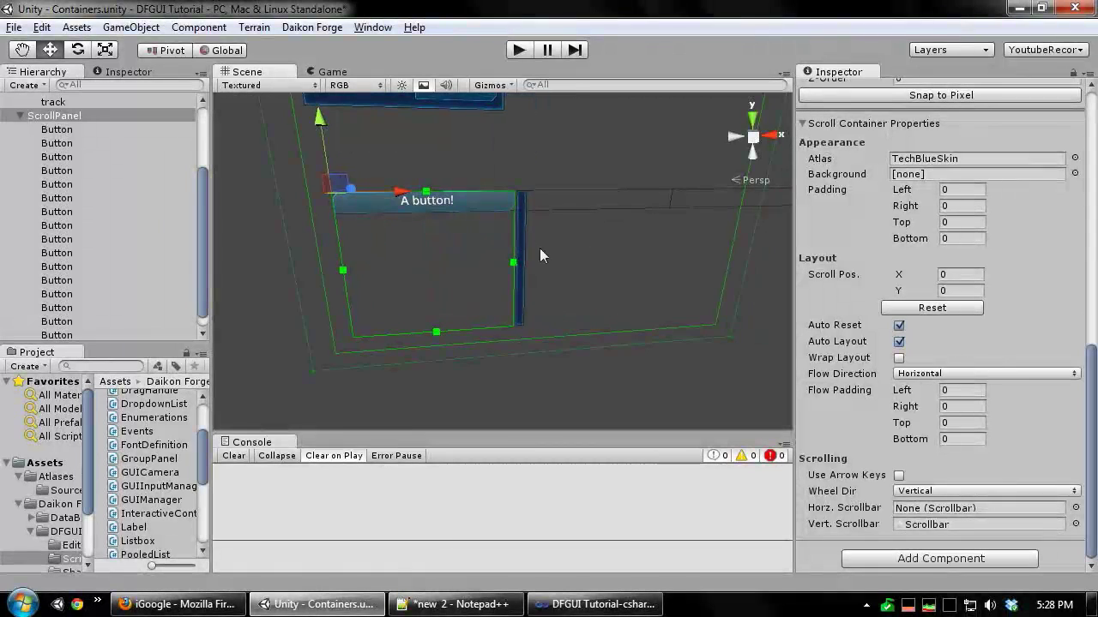
click(899, 357)
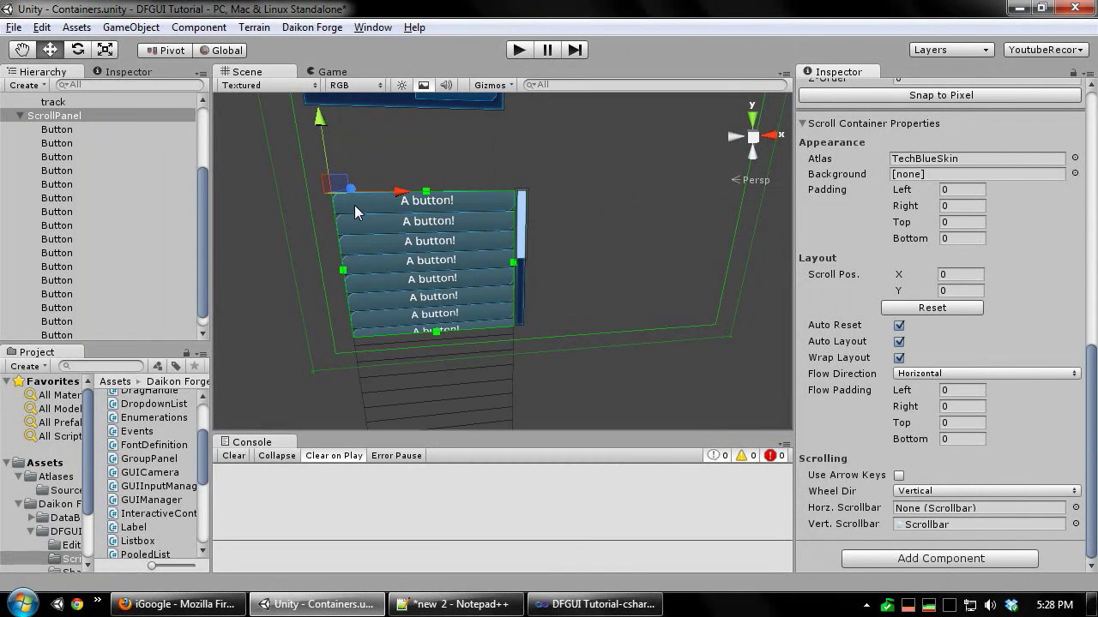
Narrow the first two buttons in the ScrollPanel so both fit side by side in the first row.
click(450, 202)
middle_drag(459, 231, 514, 269)
scroll(515, 270, up, 3)
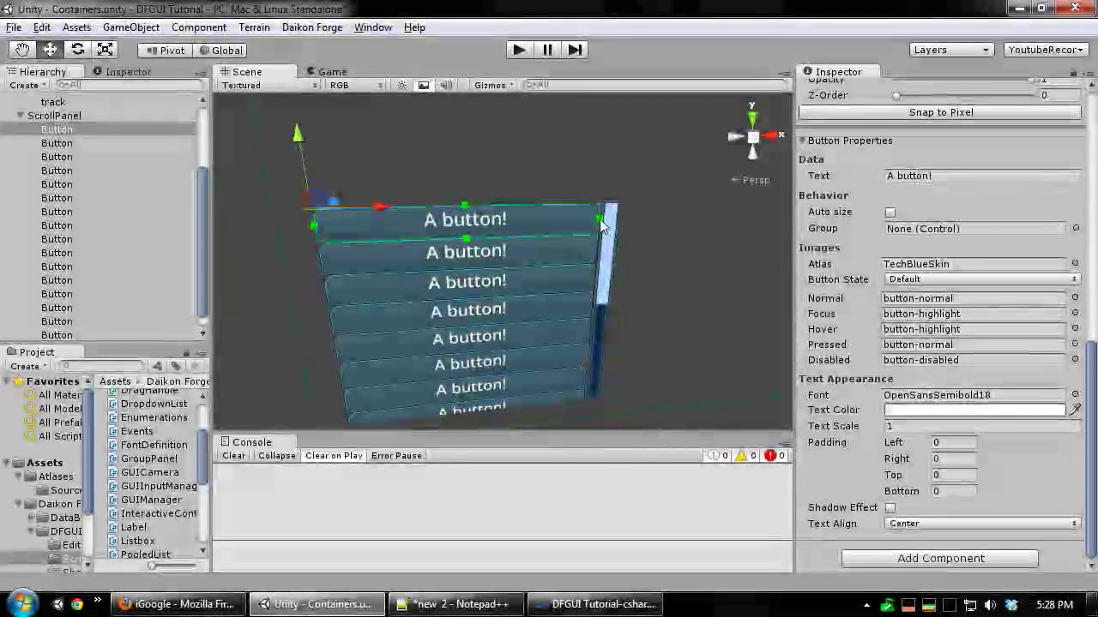
drag(600, 224, 437, 232)
click(578, 253)
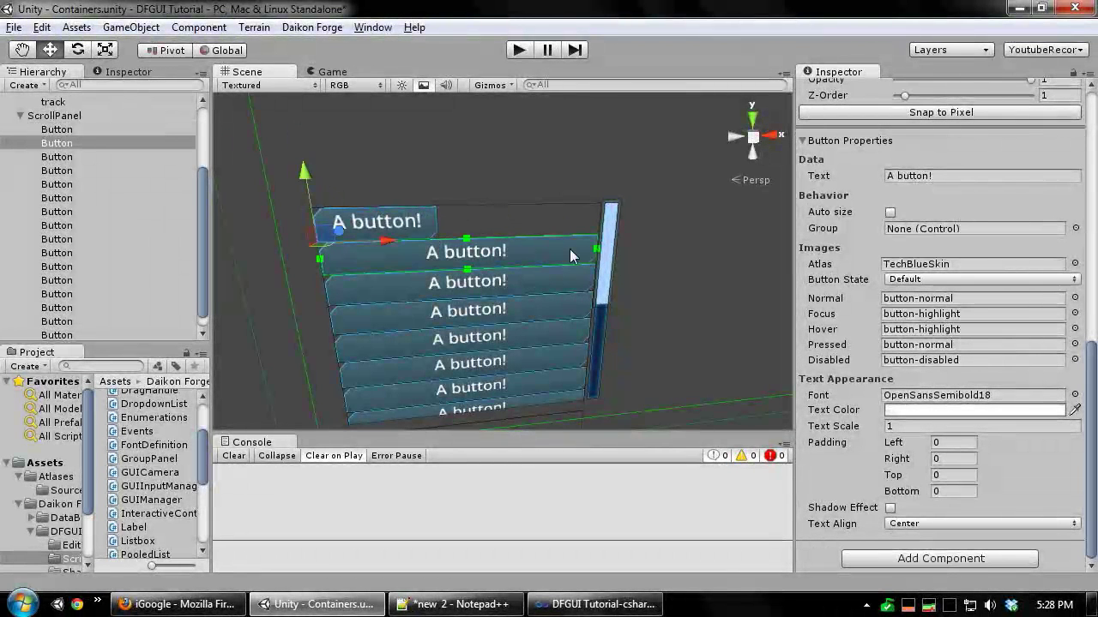
drag(571, 251, 599, 233)
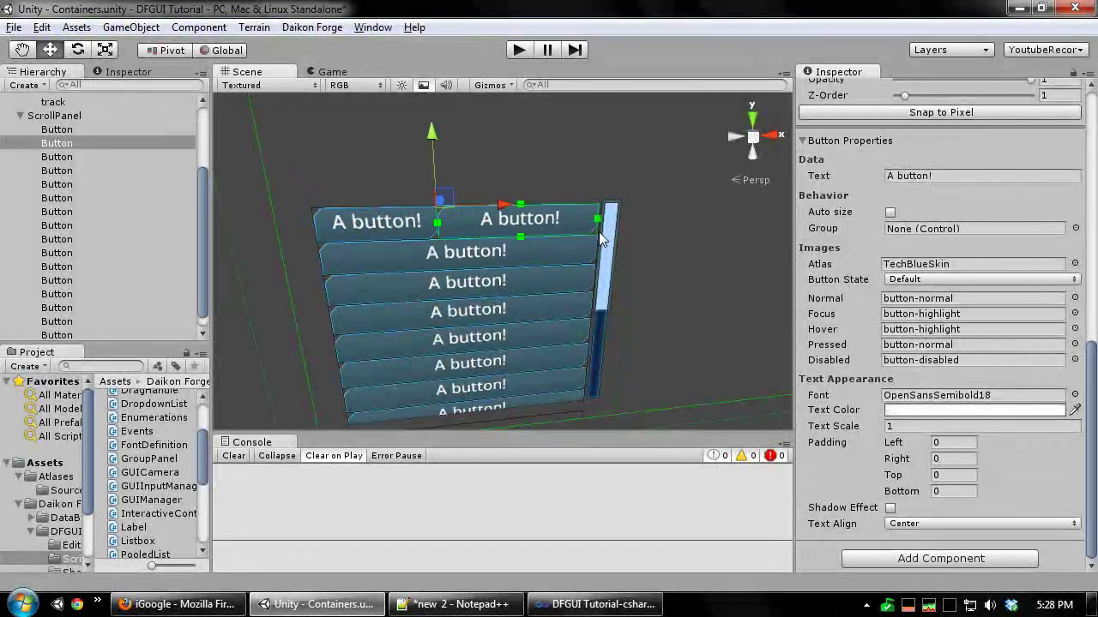
middle_drag(529, 294, 564, 292)
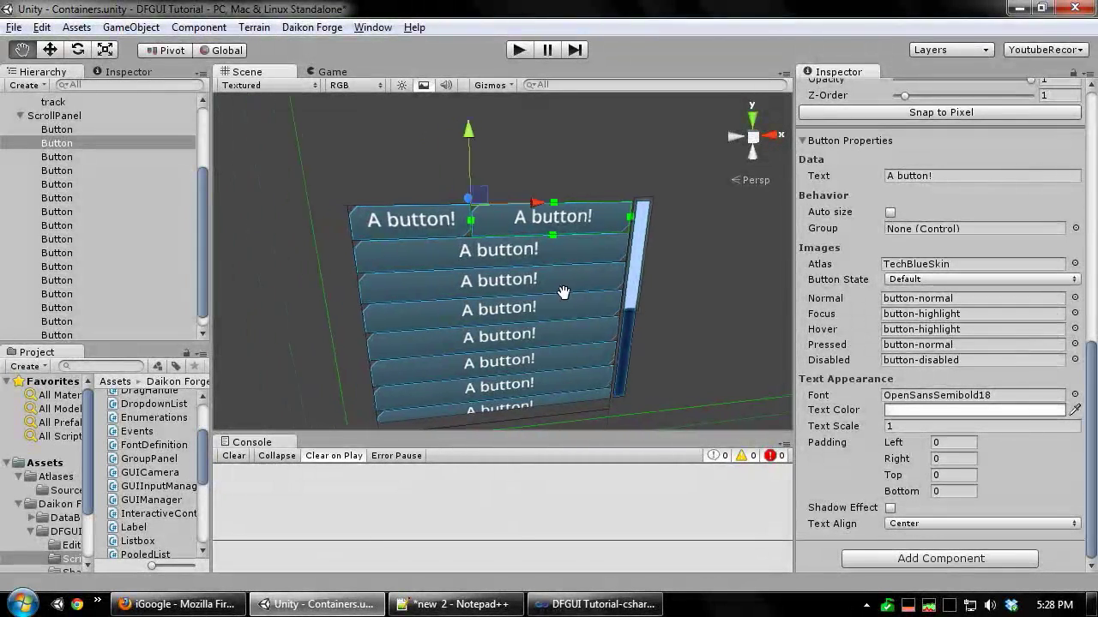
scroll(526, 252, up, 5)
scroll(489, 334, down, 8)
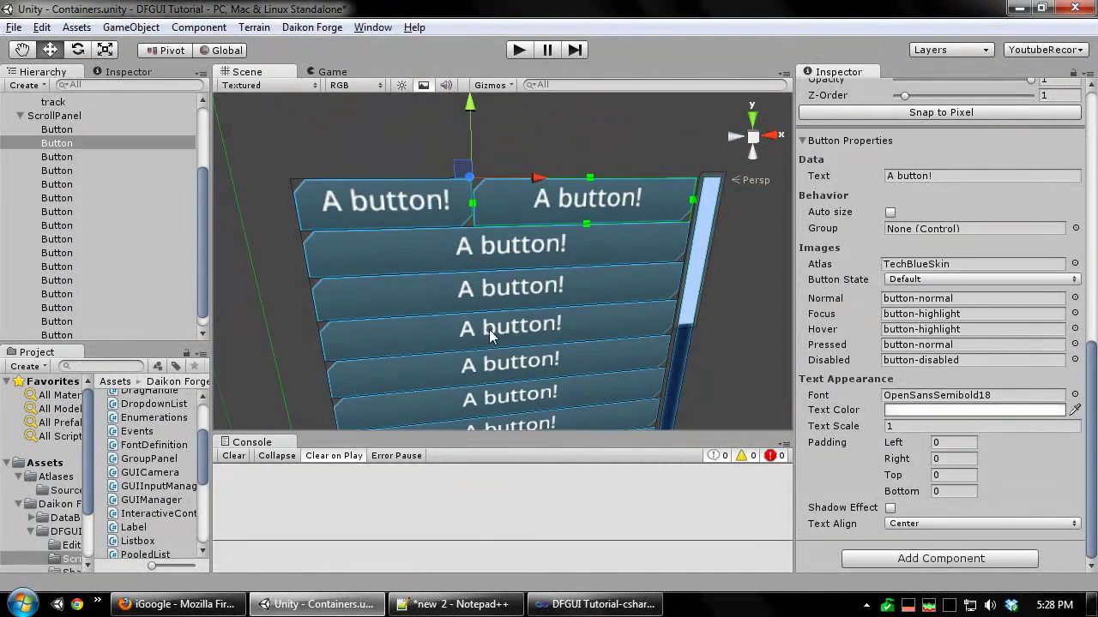
Undo the resizing of the first two buttons and clear the selection.
key(ctrl+z)
key(ctrl+z)
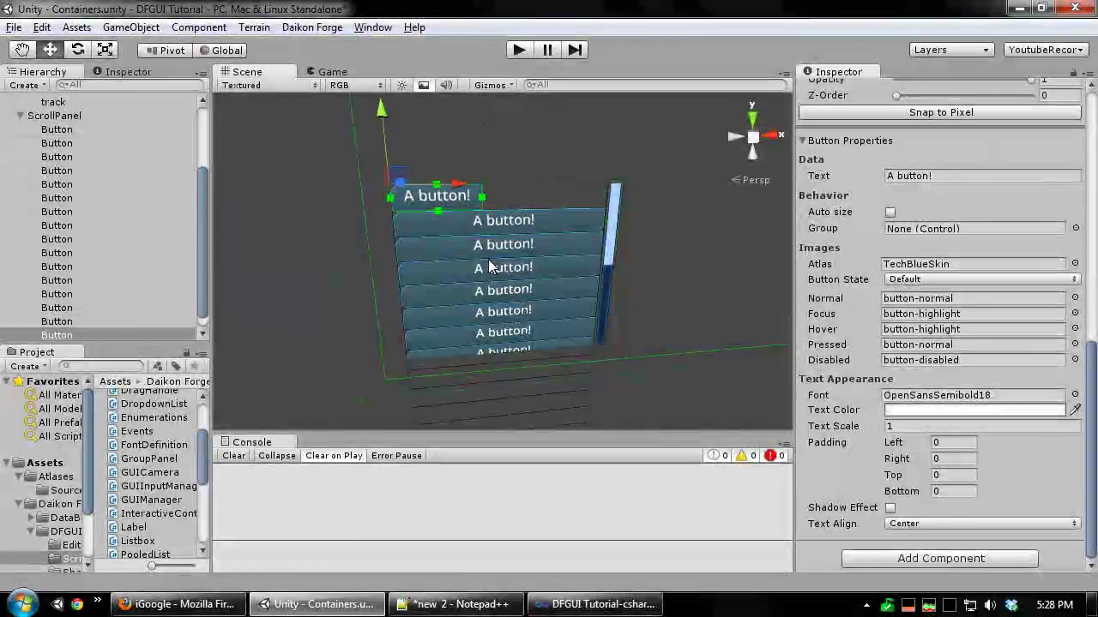
scroll(619, 359, down, 4)
click(642, 367)
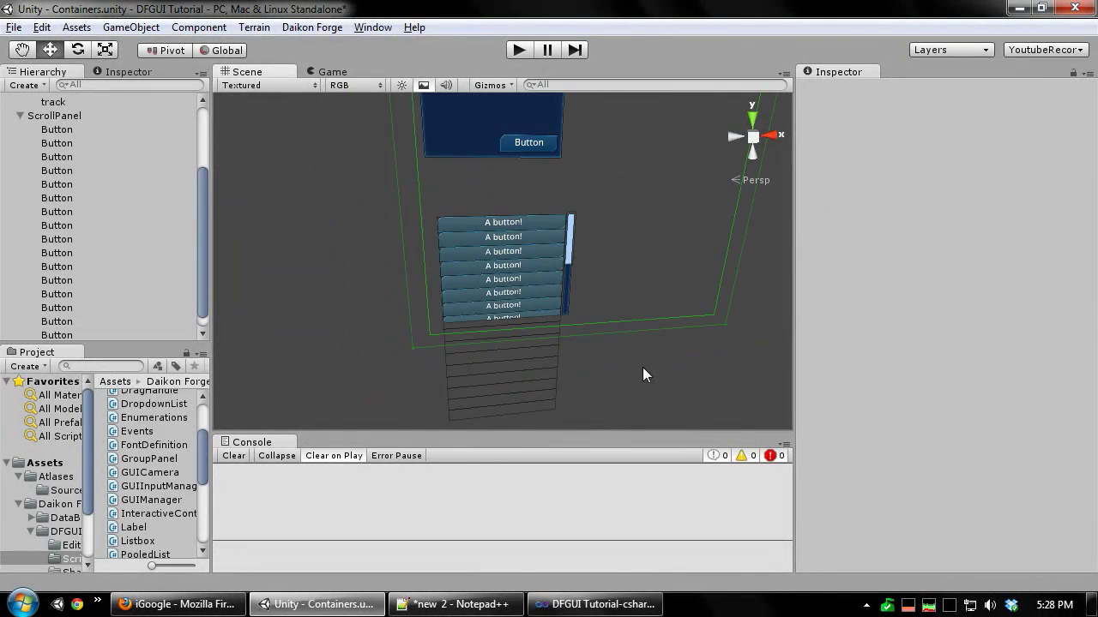
Run the scene, test scrolling the button list down and up in the ScrollPanel, and stop play mode.
middle_drag(626, 310, 562, 311)
click(518, 50)
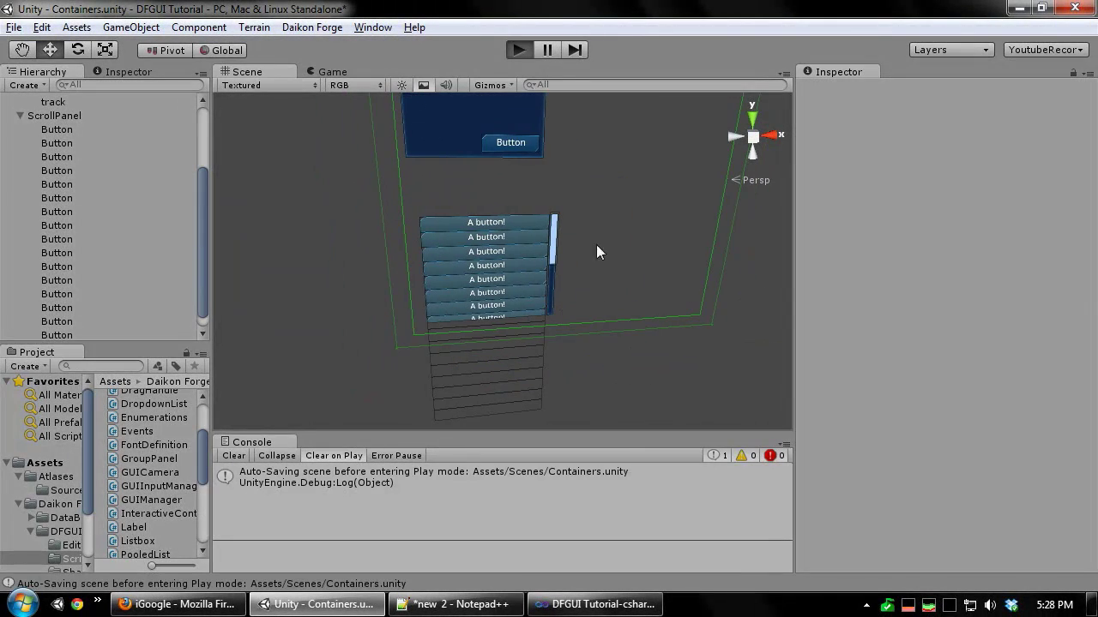
scroll(392, 355, down, 5)
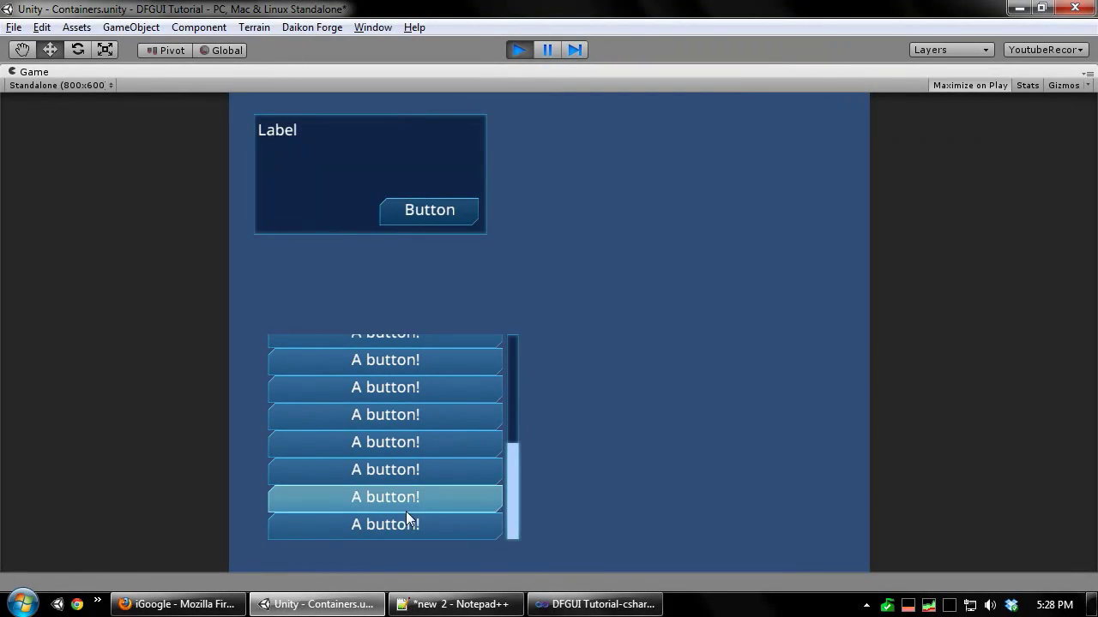
scroll(439, 458, up, 3)
scroll(439, 458, up, 3)
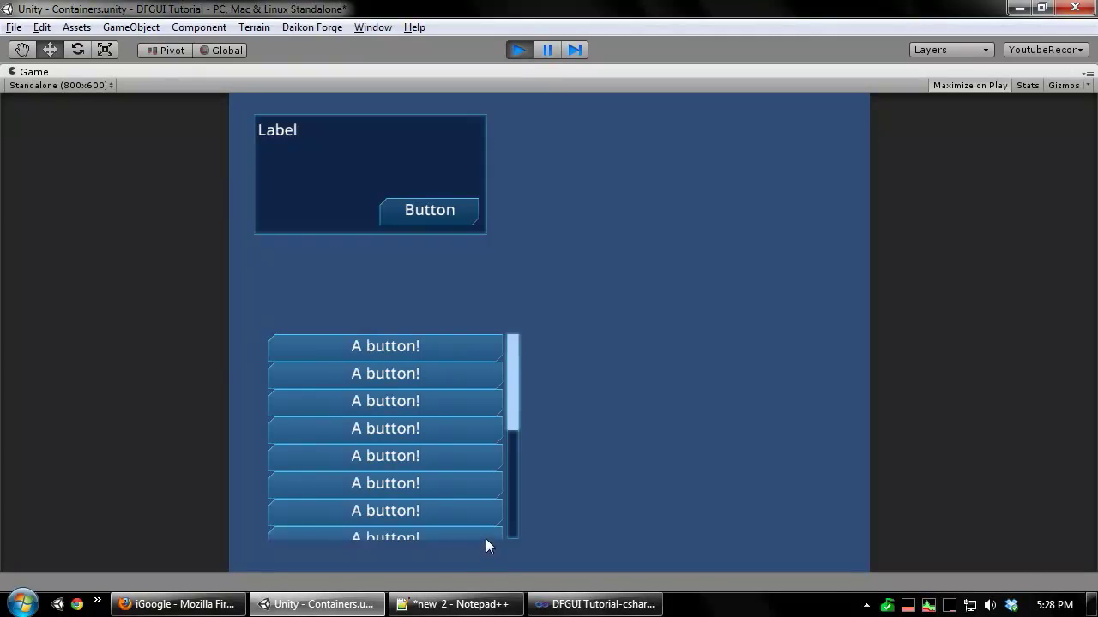
scroll(460, 435, down, 3)
scroll(458, 436, down, 3)
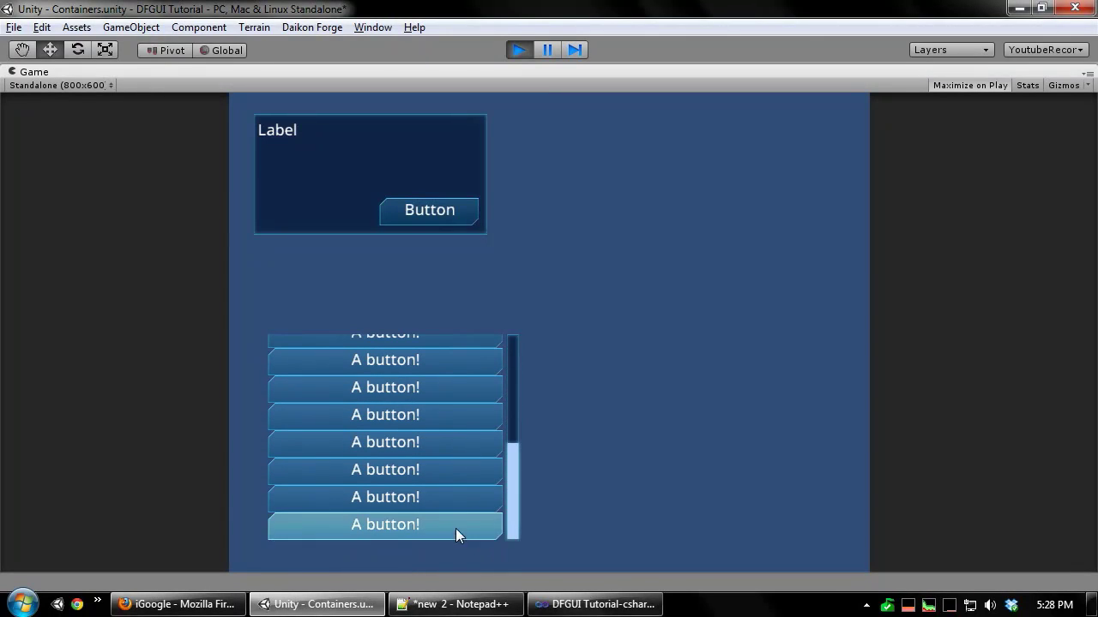
click(512, 57)
Select the UI Root and collapse the GroupPanel, Scrollbar and ScrollPanel branches in the hierarchy.
middle_drag(399, 285, 328, 270)
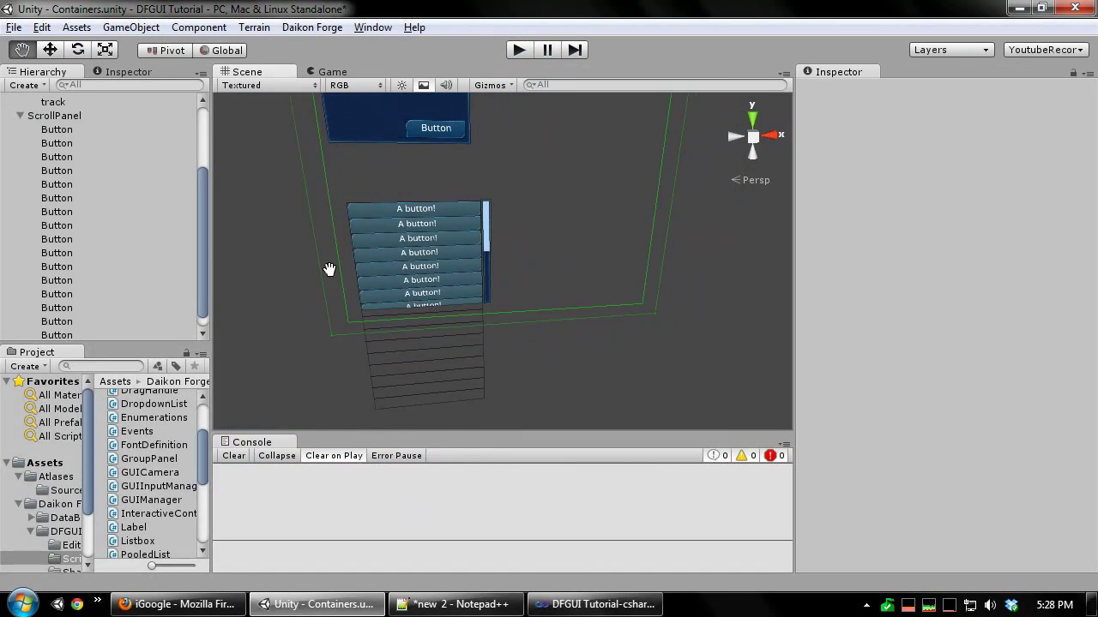
middle_drag(579, 261, 543, 274)
right_drag(543, 274, 501, 246)
click(500, 246)
right_click(564, 191)
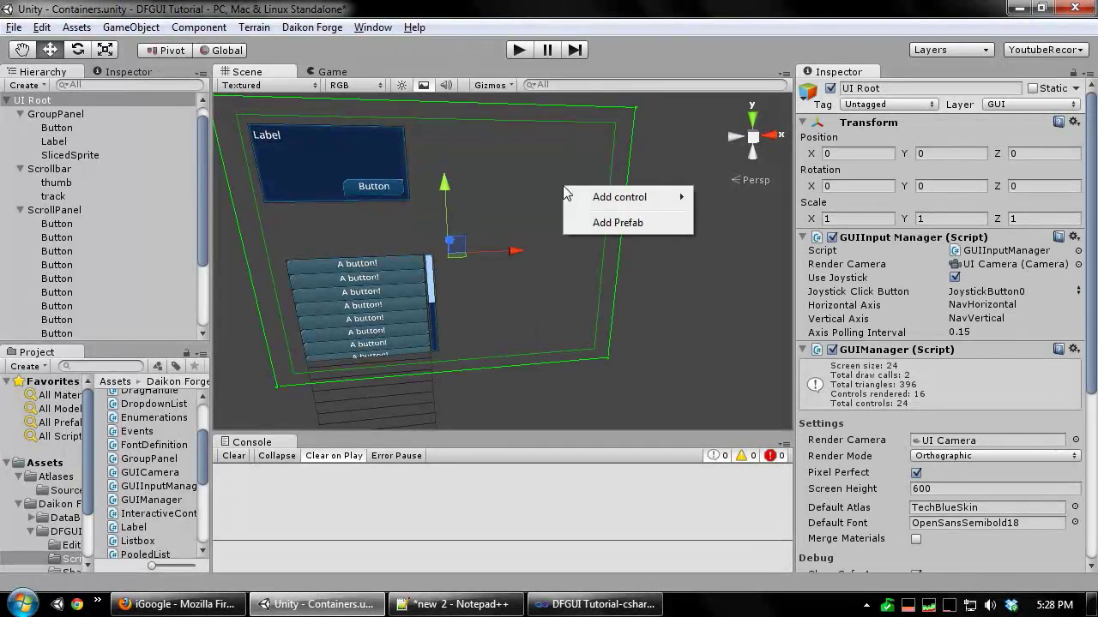
click(21, 114)
click(21, 128)
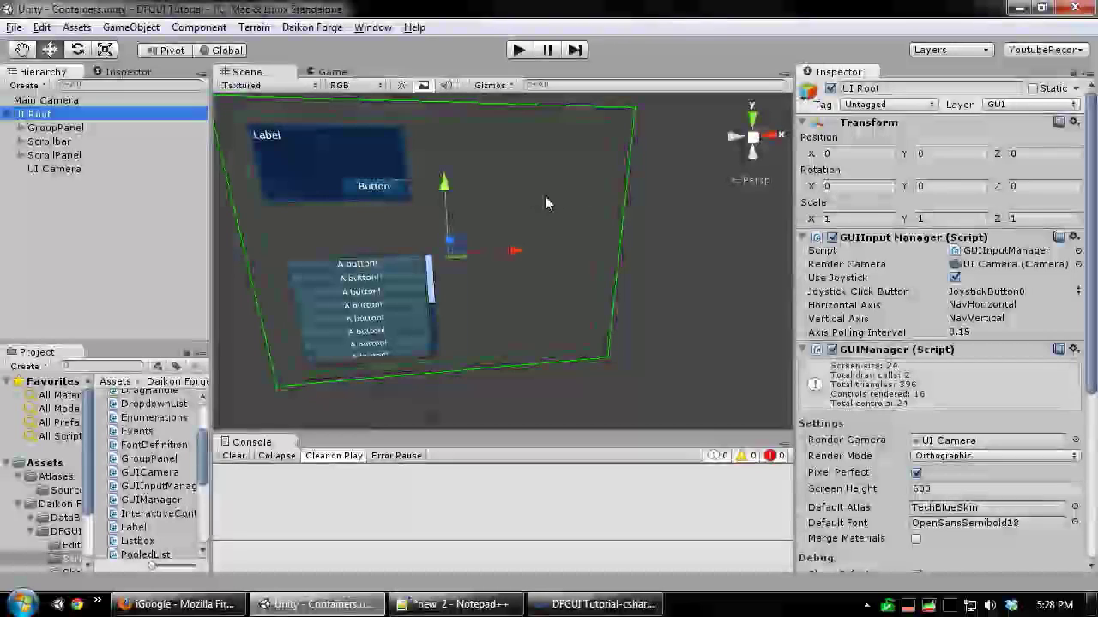
Add a Tab Strip container control to the UI Root.
click(546, 196)
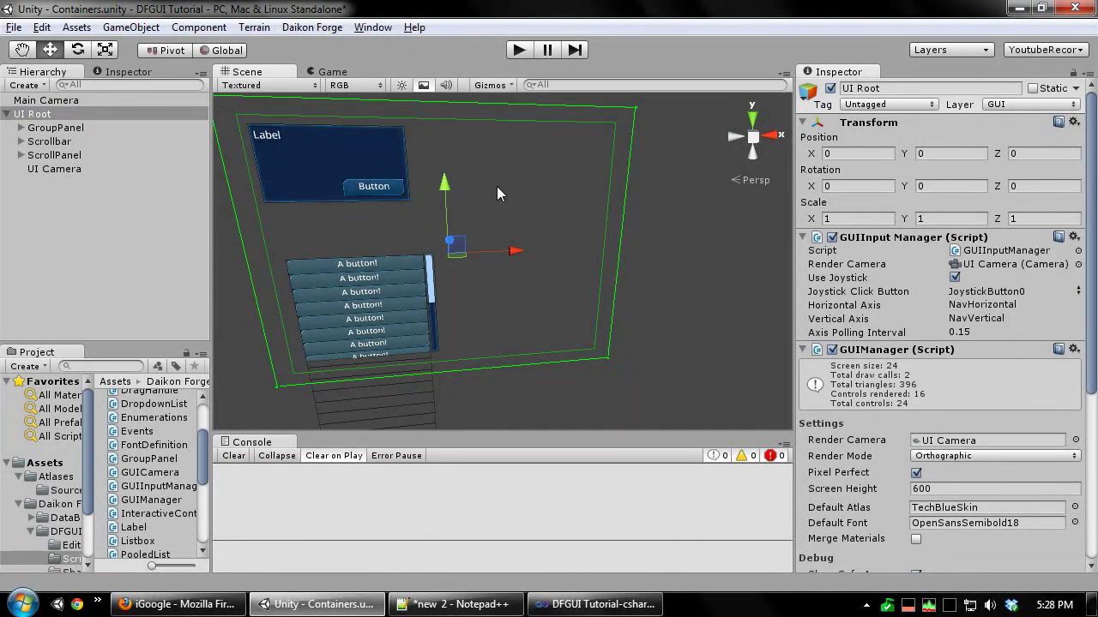
right_click(497, 186)
mouse_move(578, 198)
mouse_move(696, 237)
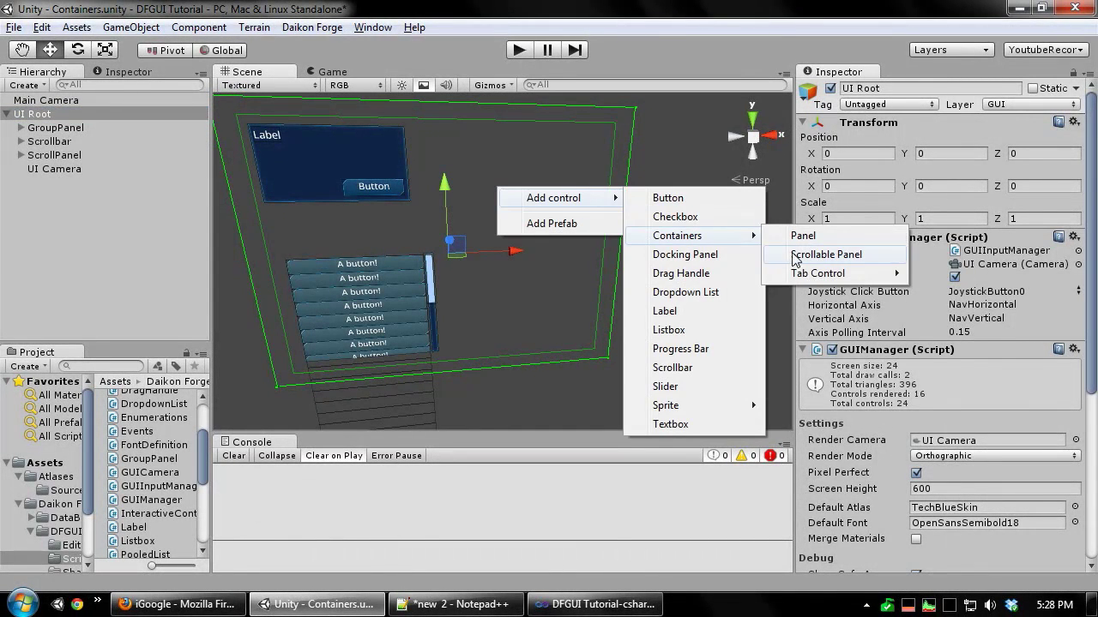
mouse_move(814, 273)
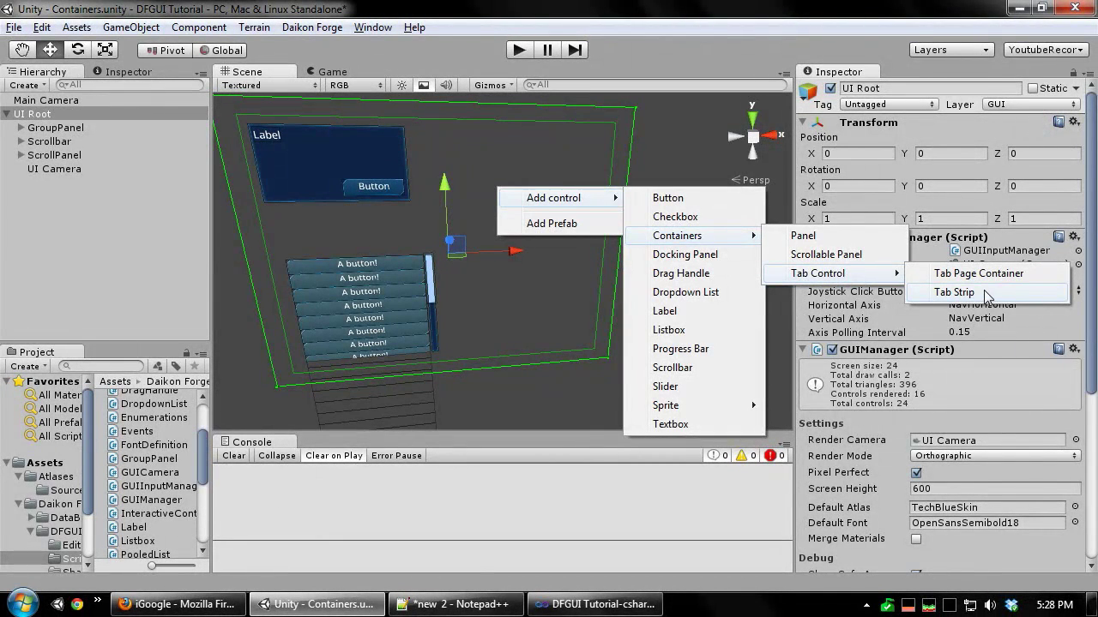
click(954, 292)
Move the Tabstrip beside the group panel to about left 395, top 50, and widen it towards the UI's right edge.
drag(502, 211, 449, 156)
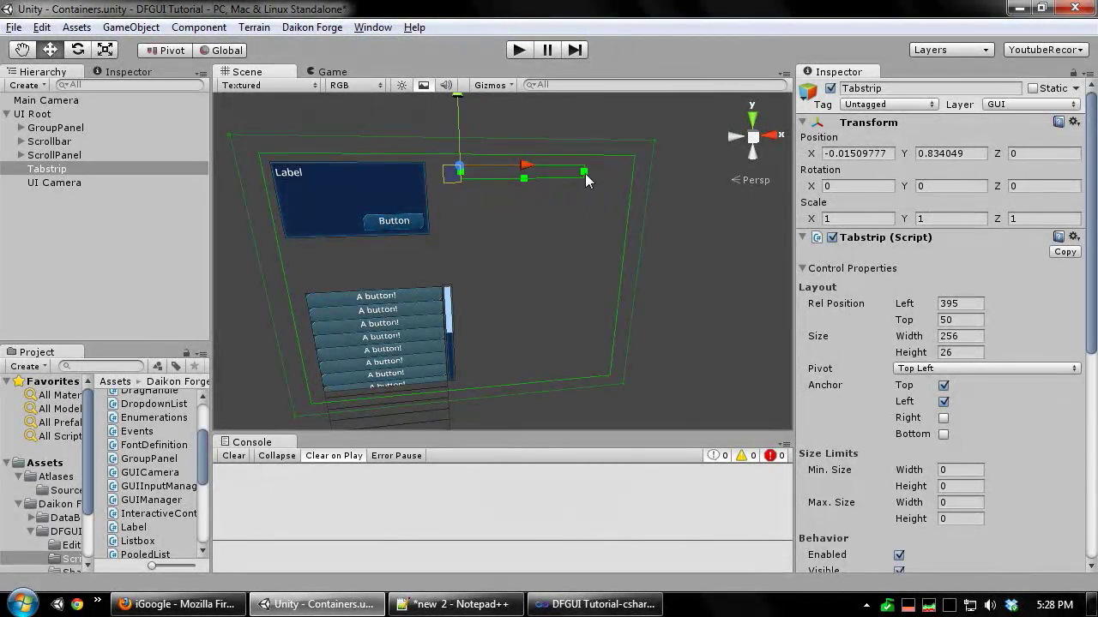
drag(584, 172, 626, 172)
scroll(535, 213, up, 3)
Add a Tab Page Container control to the UI Root, just below the Tabstrip.
click(468, 179)
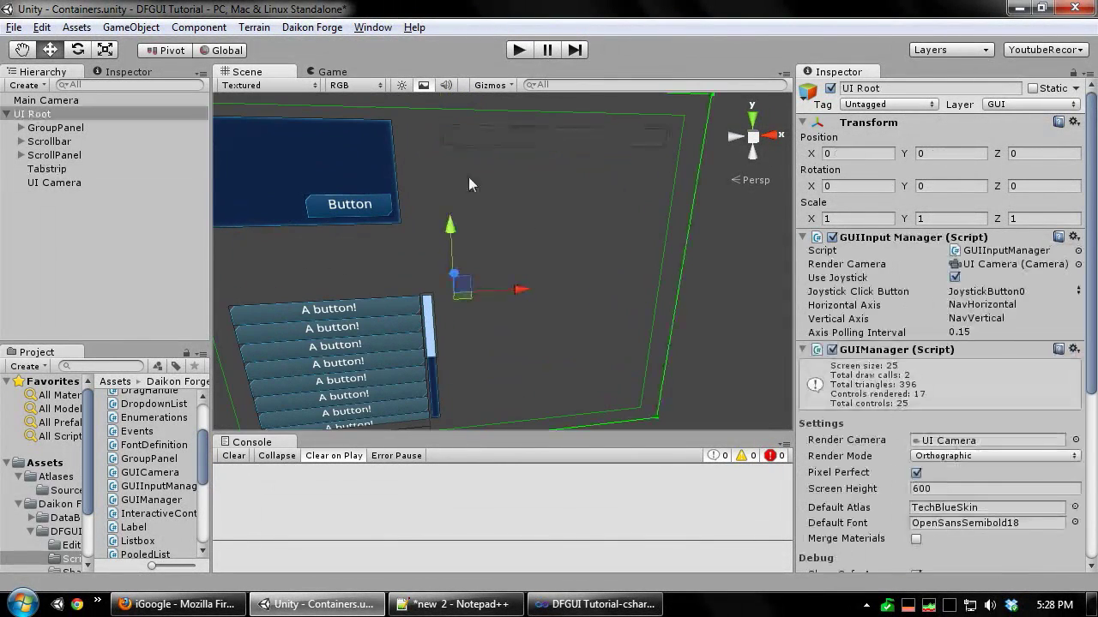
right_click(478, 174)
mouse_move(534, 183)
mouse_move(659, 220)
mouse_move(798, 258)
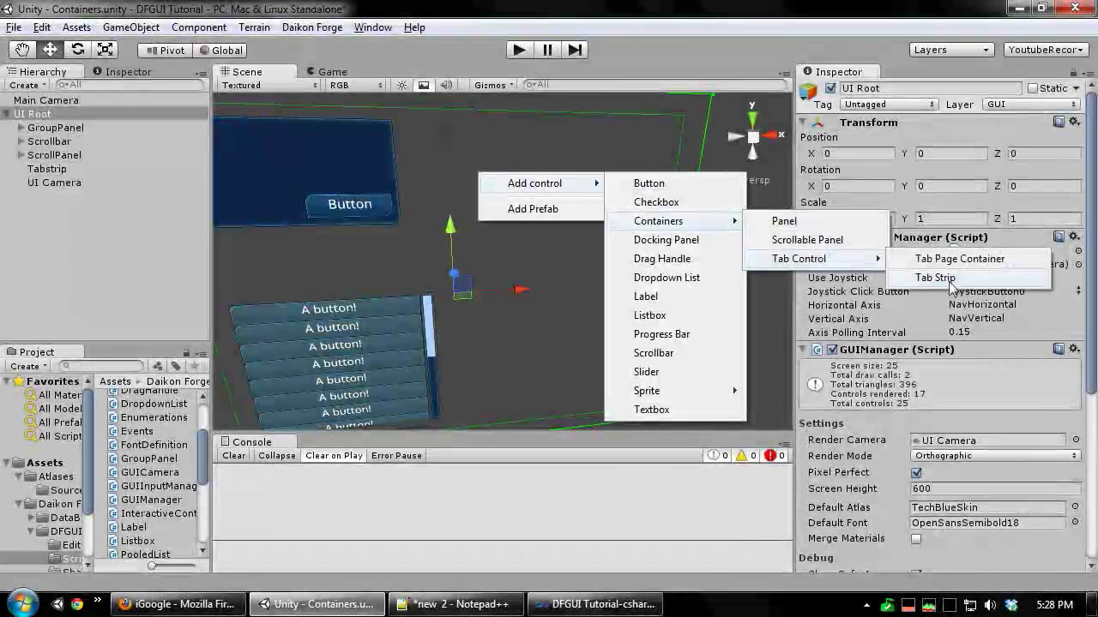
click(959, 258)
Set the TabPageContainer's width and height to 100 each.
scroll(840, 303, down, 8)
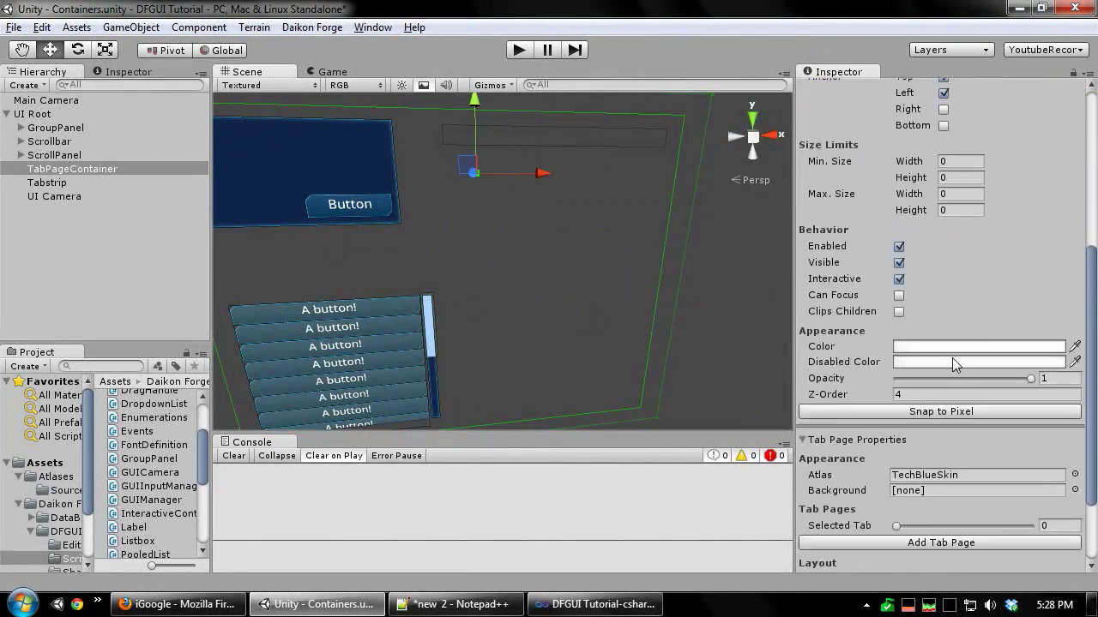
scroll(1004, 305, up, 6)
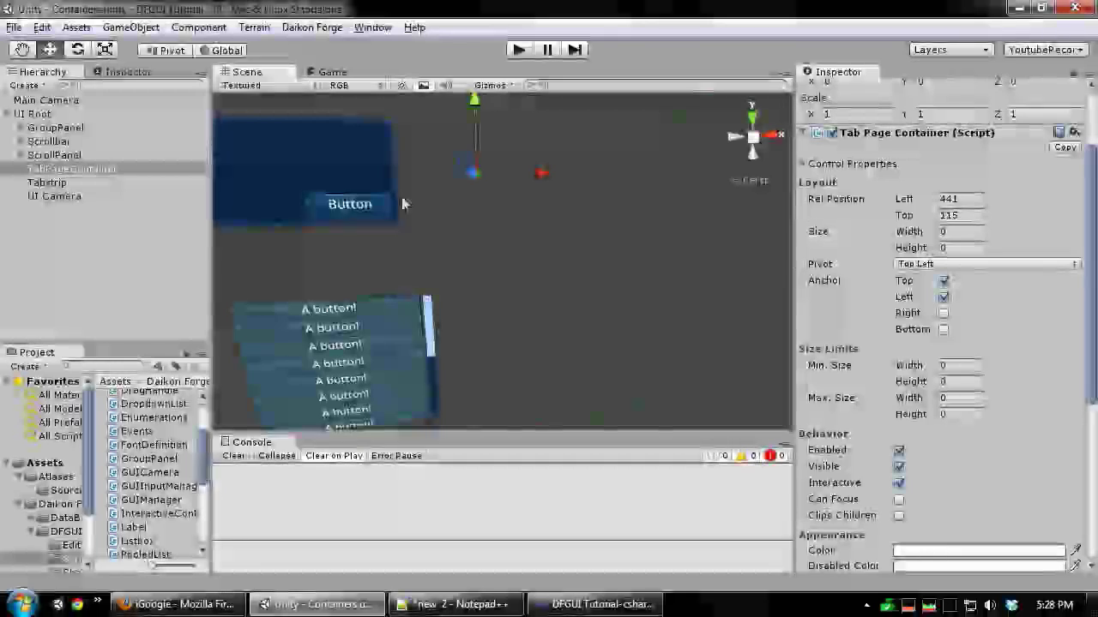
scroll(531, 277, up, 2)
click(47, 183)
click(69, 169)
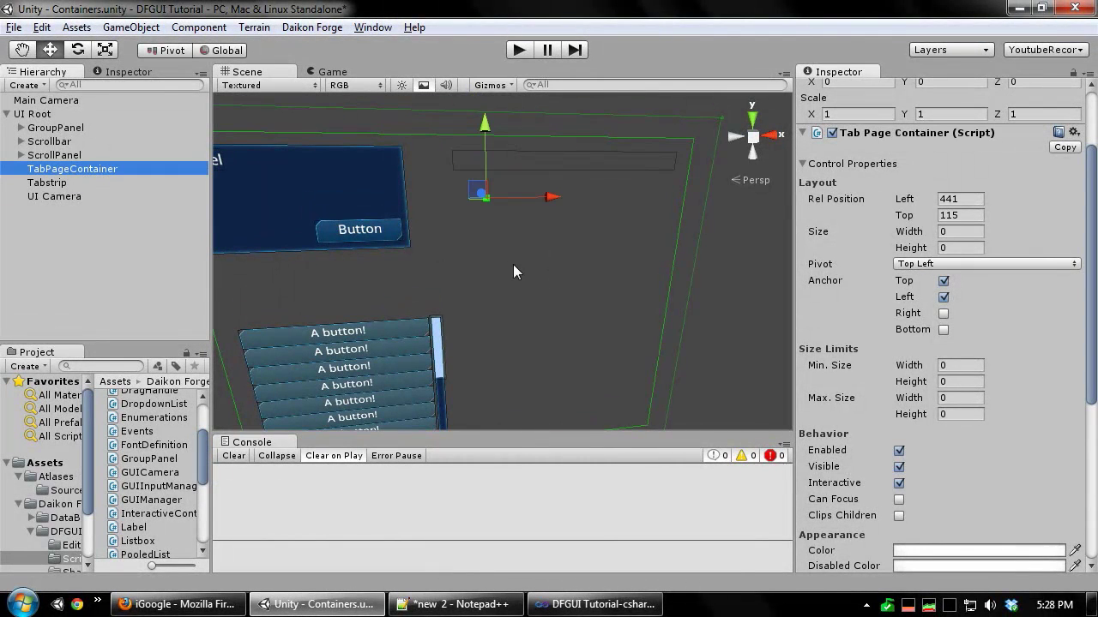
click(959, 231)
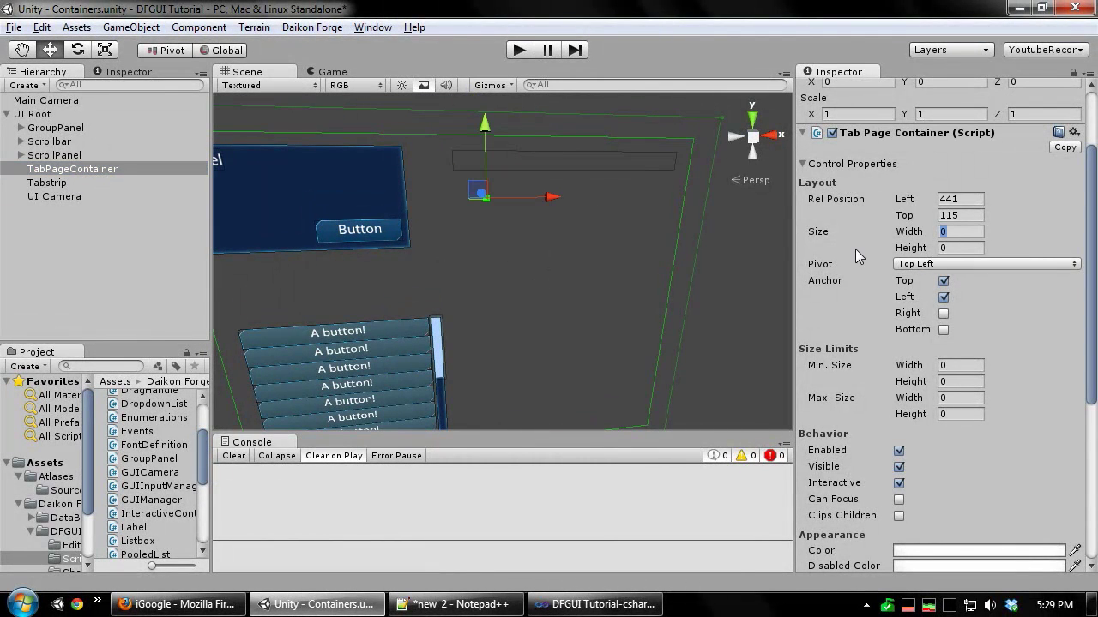
text(1001)
key(Tab)
text(1)
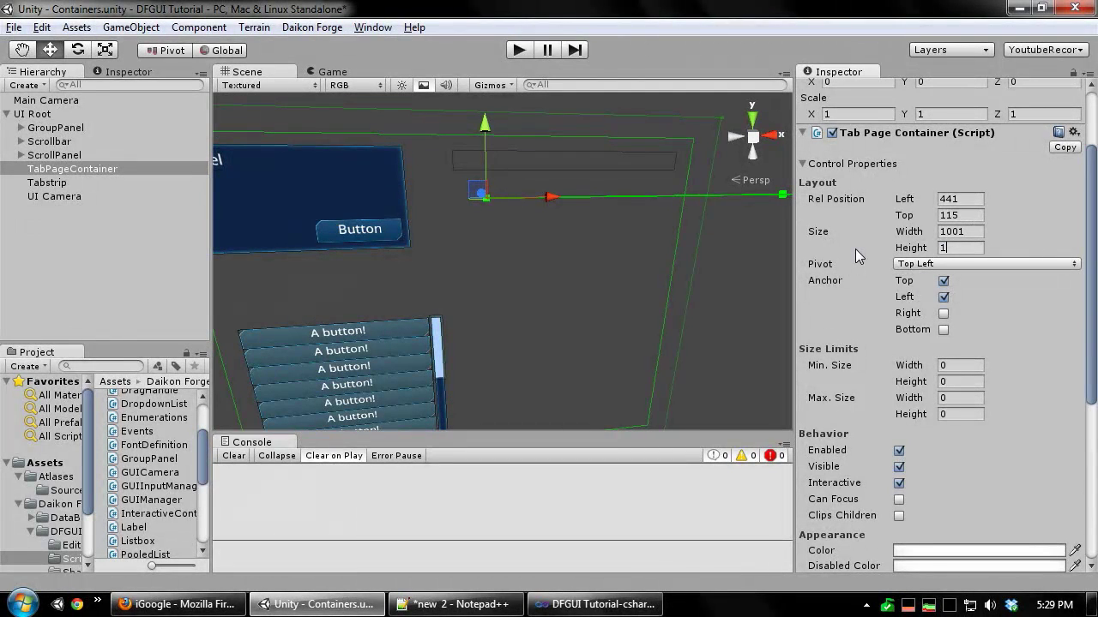
text(00)
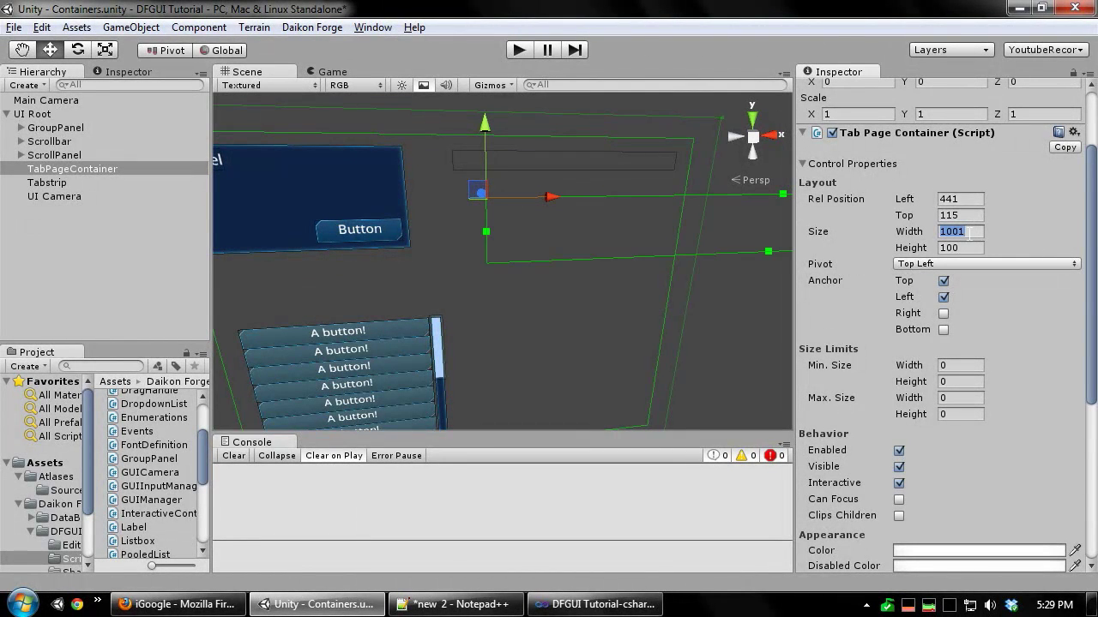
text(100)
Place the TabPageContainer just beneath the Tabstrip at about left 396, top 83, and stretch it to 340 wide and considerably taller.
scroll(466, 188, up, 5)
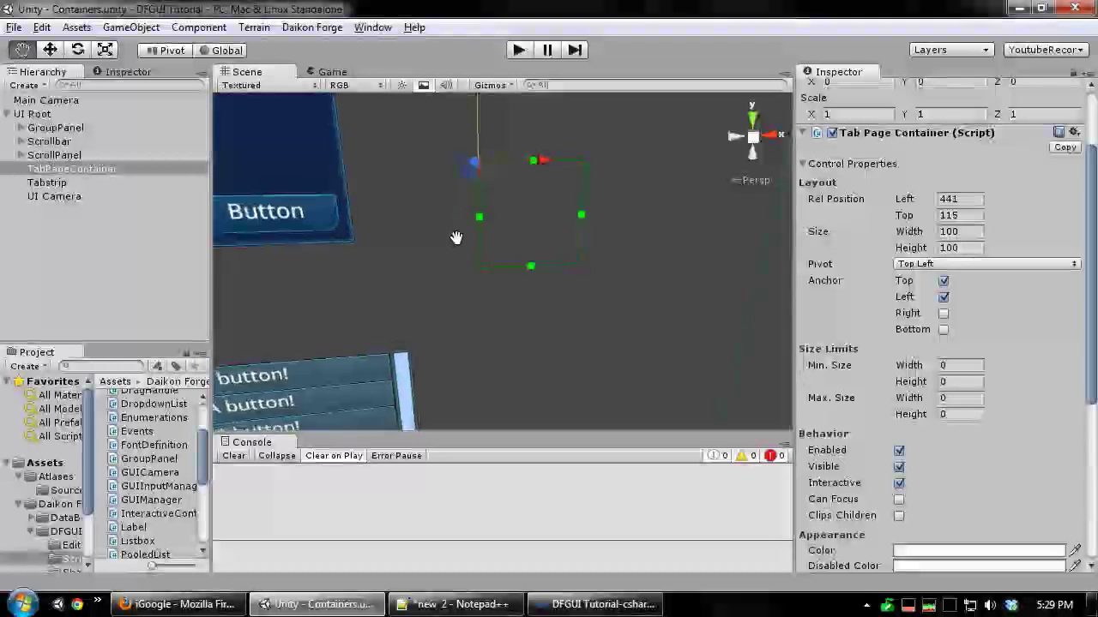
drag(495, 186, 444, 140)
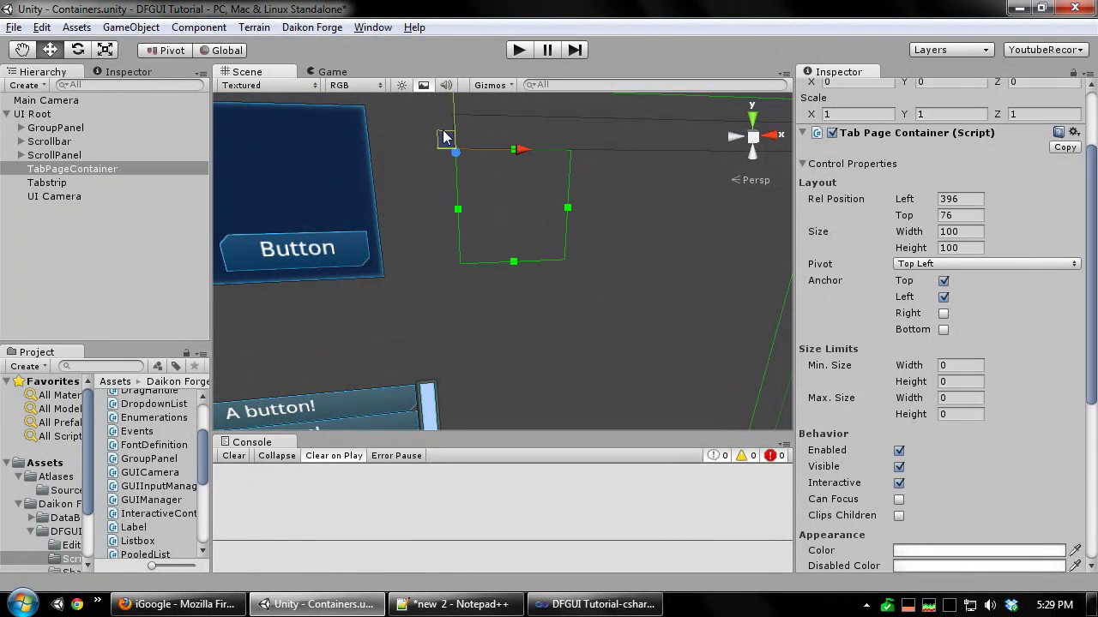
middle_drag(591, 186, 458, 196)
click(258, 124)
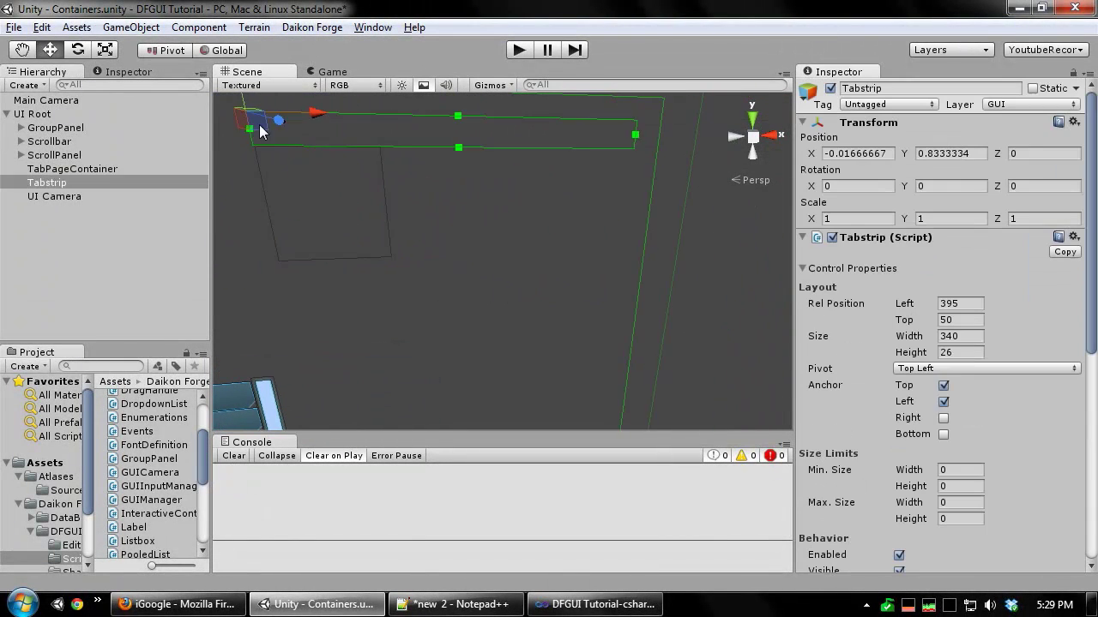
click(265, 149)
drag(245, 98, 244, 105)
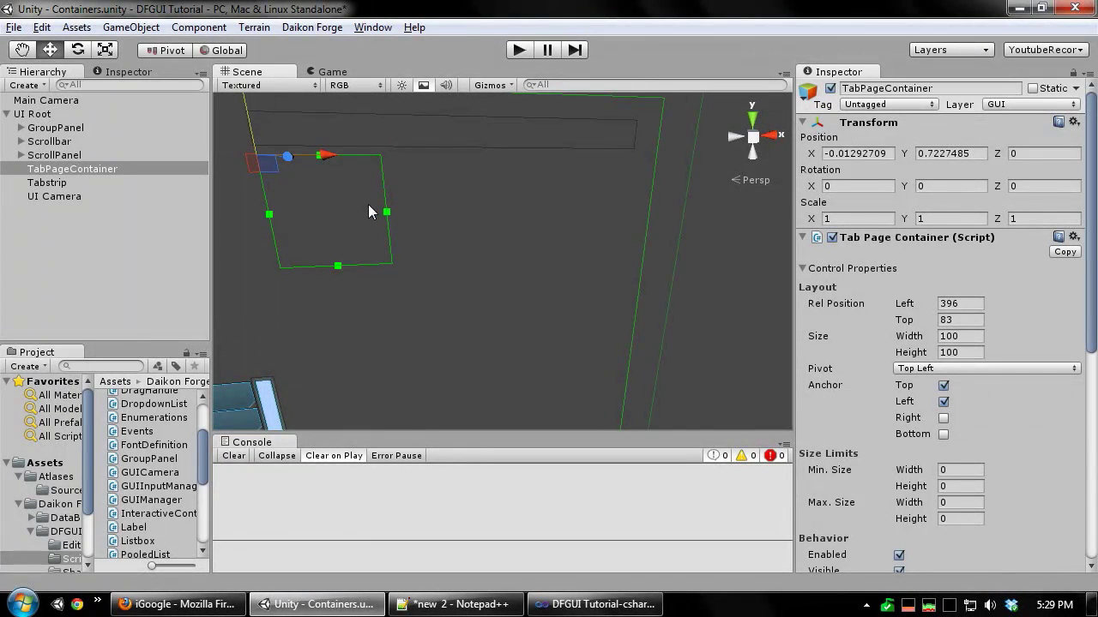
drag(387, 210, 628, 230)
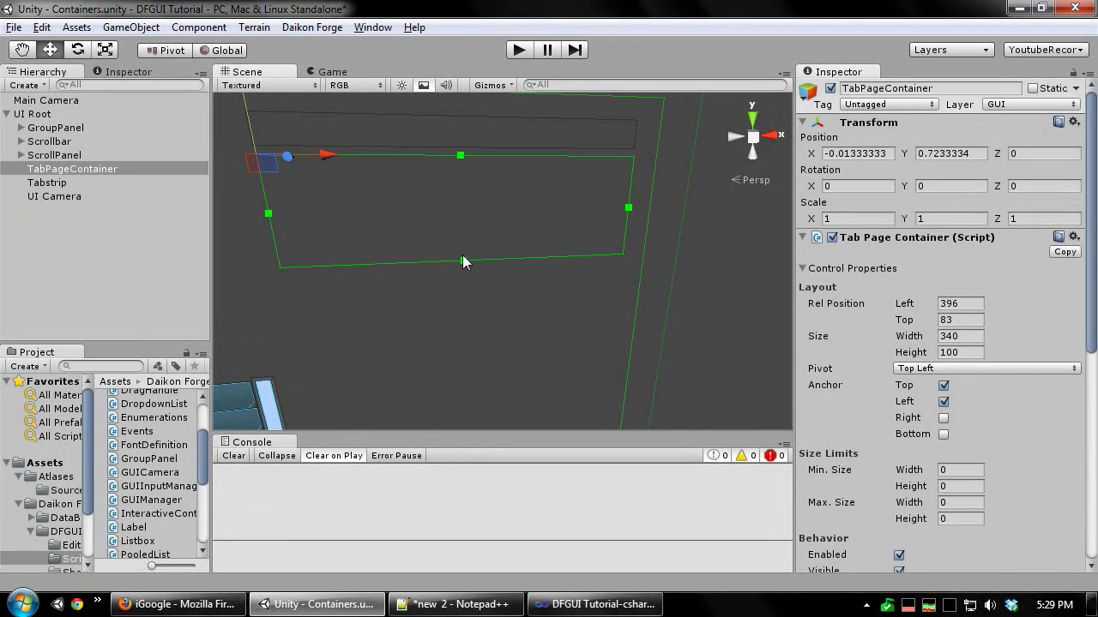
drag(462, 257, 453, 381)
Give the TabPageContainer the frame-basic-opaque sprite as its background.
scroll(963, 390, down, 10)
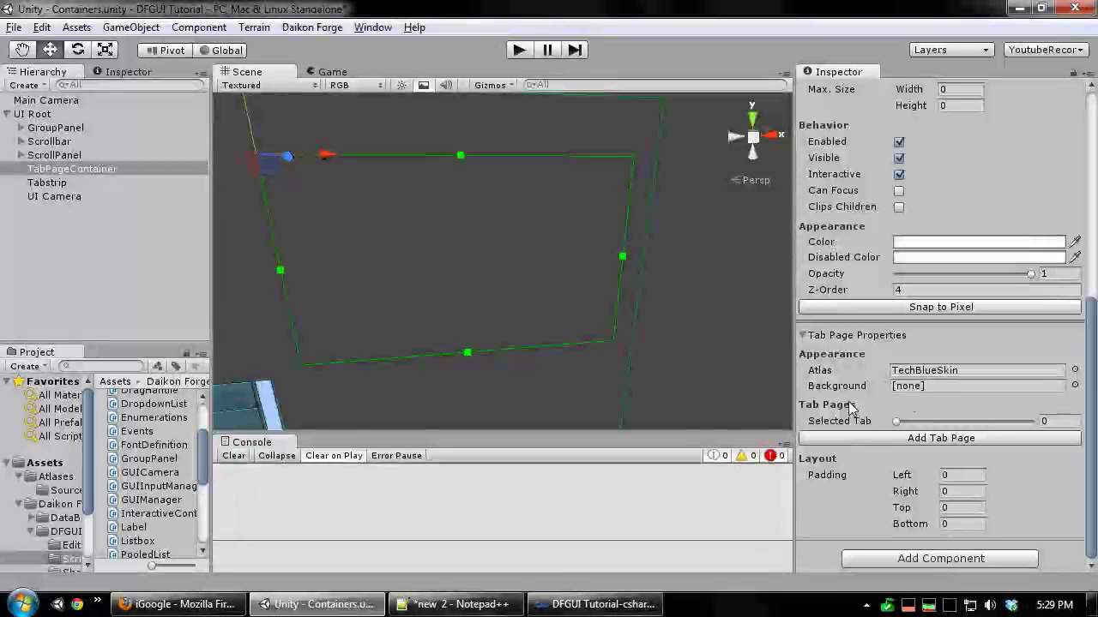
click(1074, 385)
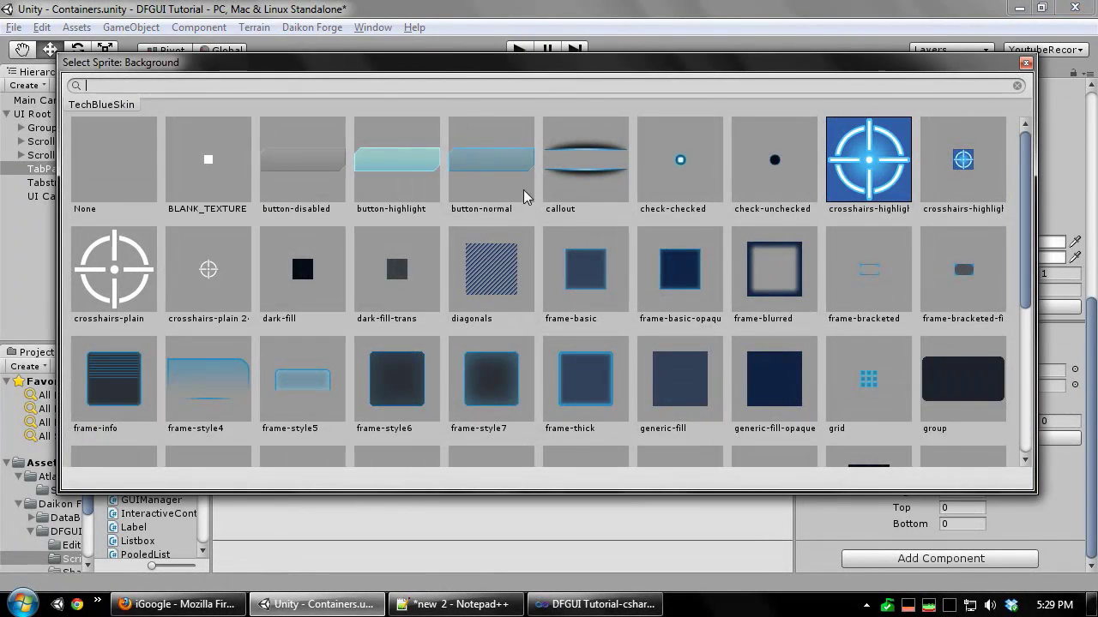
click(708, 272)
middle_drag(498, 217, 545, 238)
scroll(544, 238, down, 3)
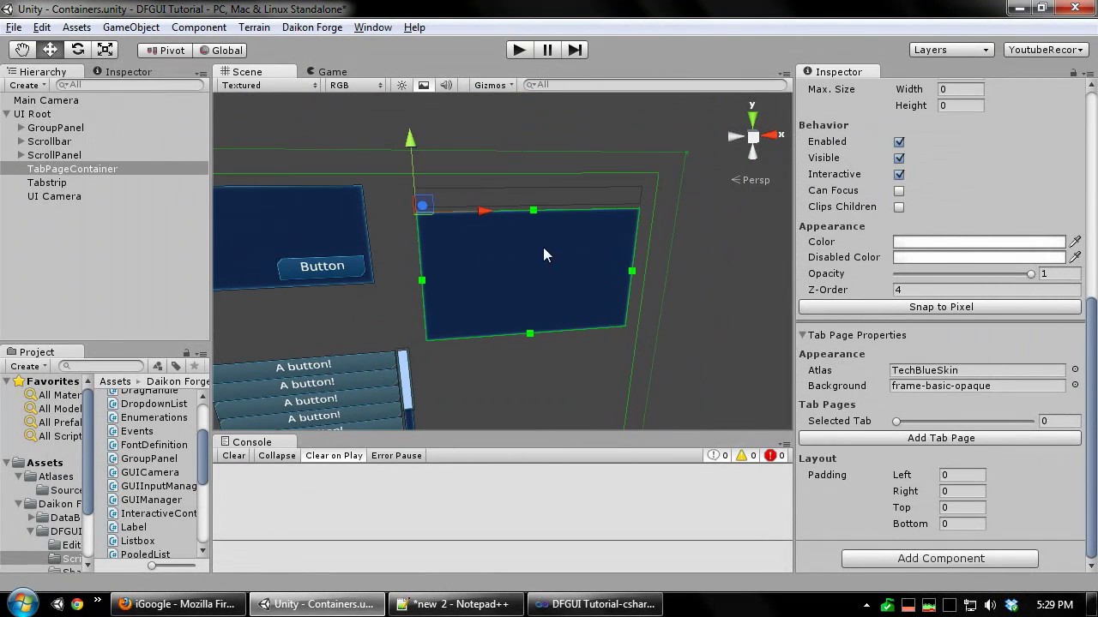
Assign the TabPageContainer as the Tabstrip's Tab Pages reference.
click(124, 185)
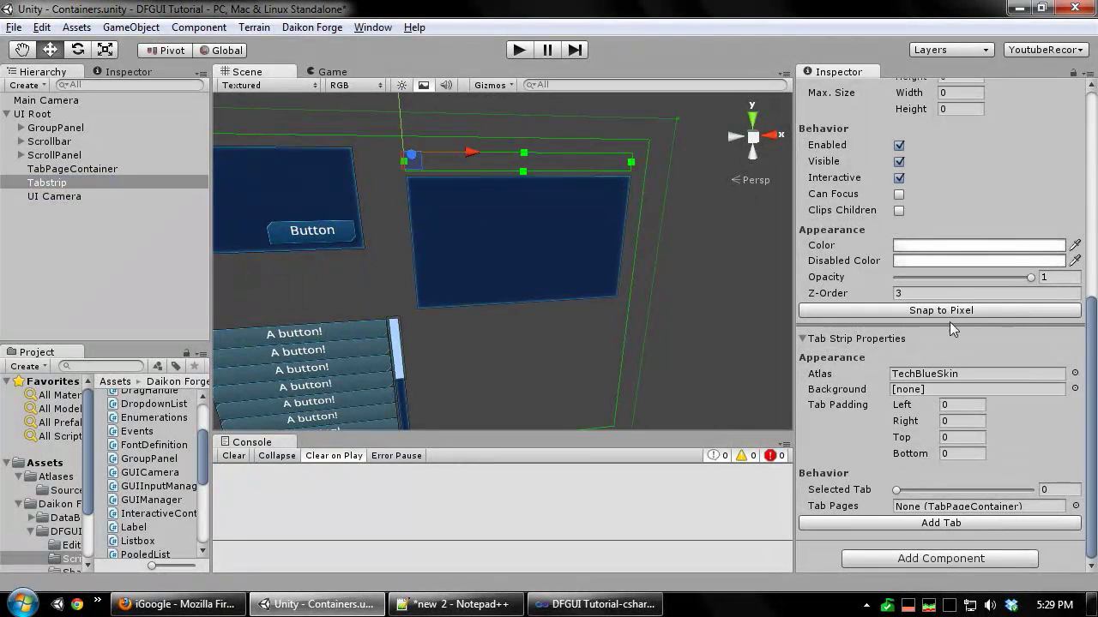
scroll(626, 372, down, 1)
drag(62, 172, 871, 535)
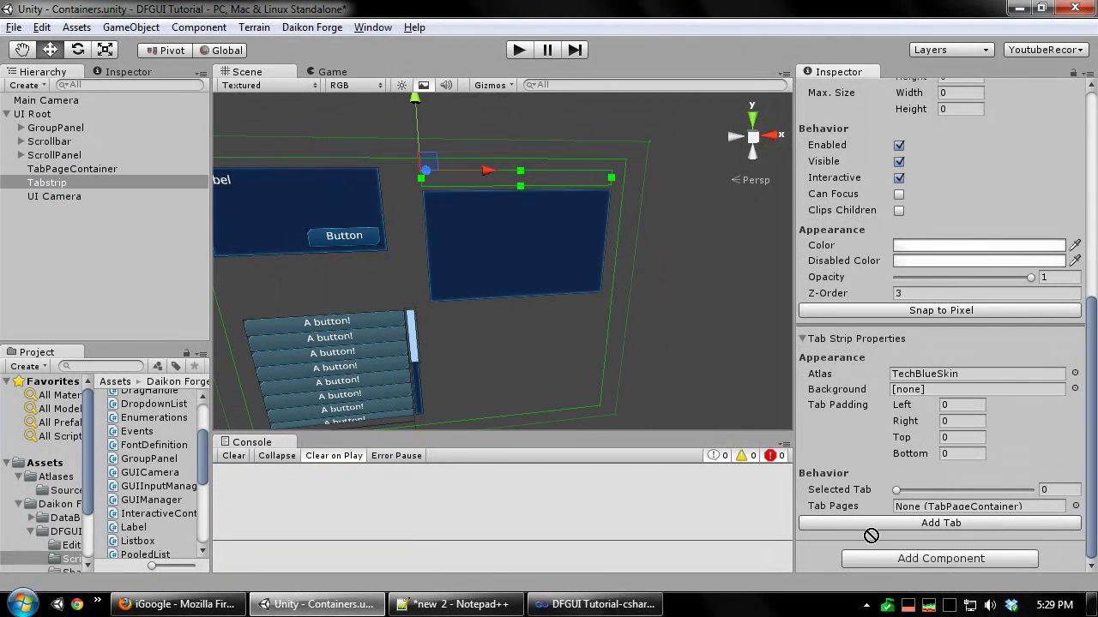
drag(932, 515, 939, 513)
Add a first tab to the Tabstrip in the scene.
scroll(507, 213, up, 4)
middle_drag(503, 215, 489, 264)
right_click(463, 163)
click(540, 171)
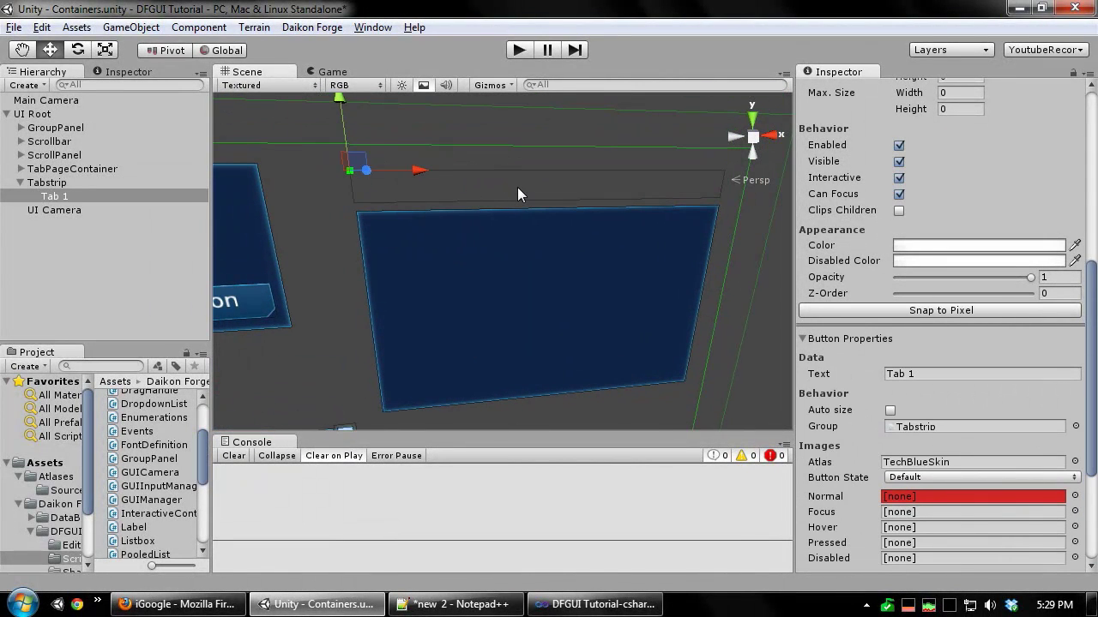
Assign Tab 1's sprites: button-normal for Normal and Pressed, button-highlight for Focus and Hover, and button-disabled for Disabled.
scroll(1086, 283, down, 5)
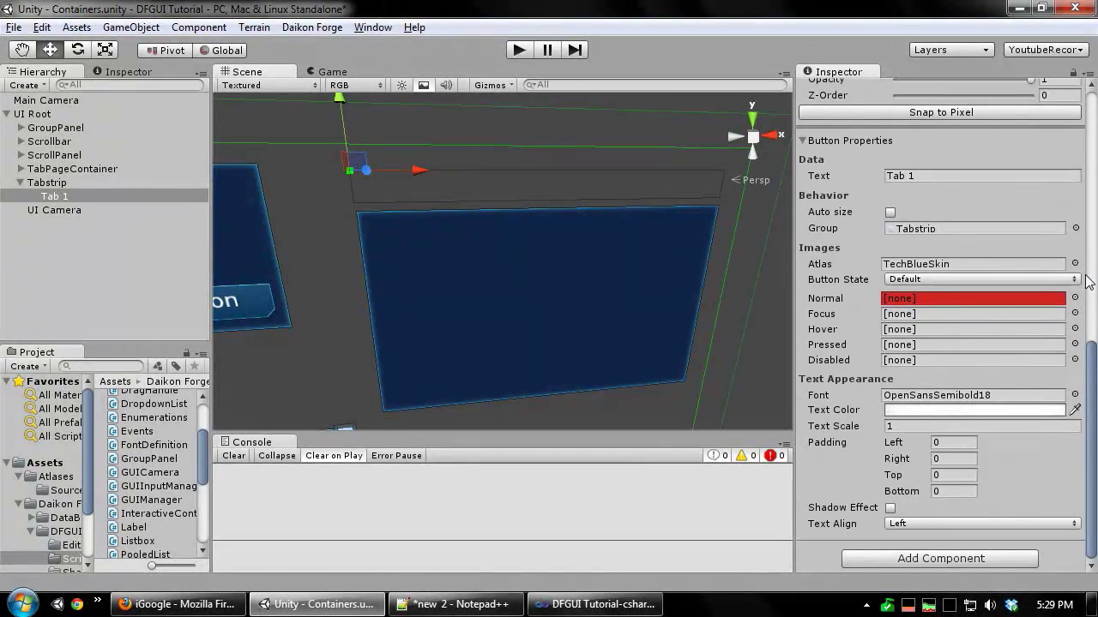
click(1074, 298)
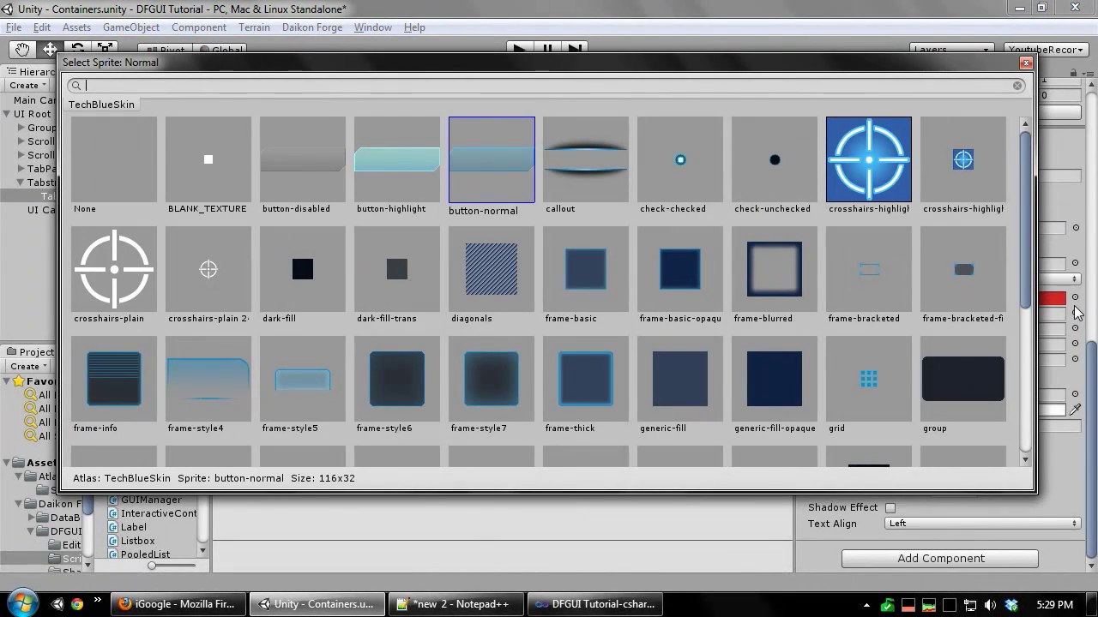
click(493, 130)
click(1075, 314)
click(425, 163)
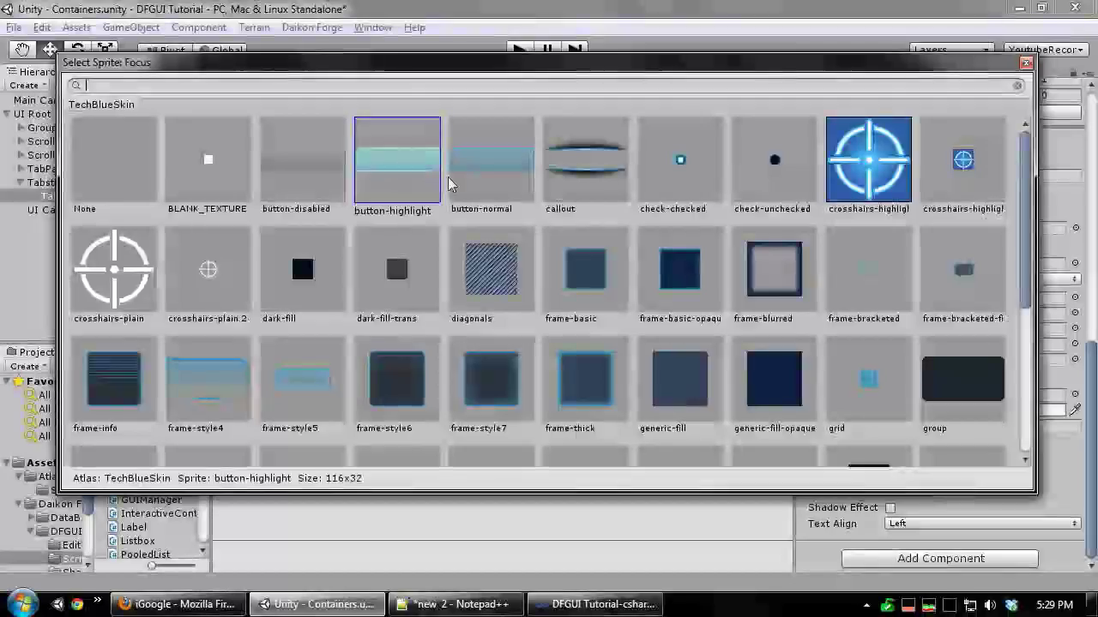
click(1074, 331)
click(428, 175)
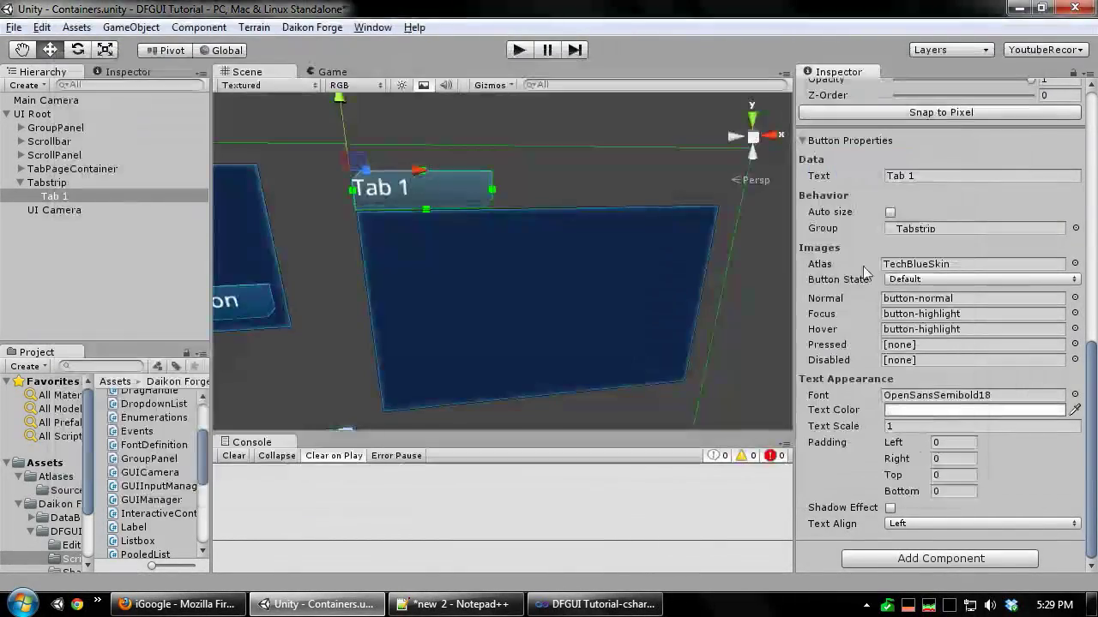
click(1074, 345)
click(484, 163)
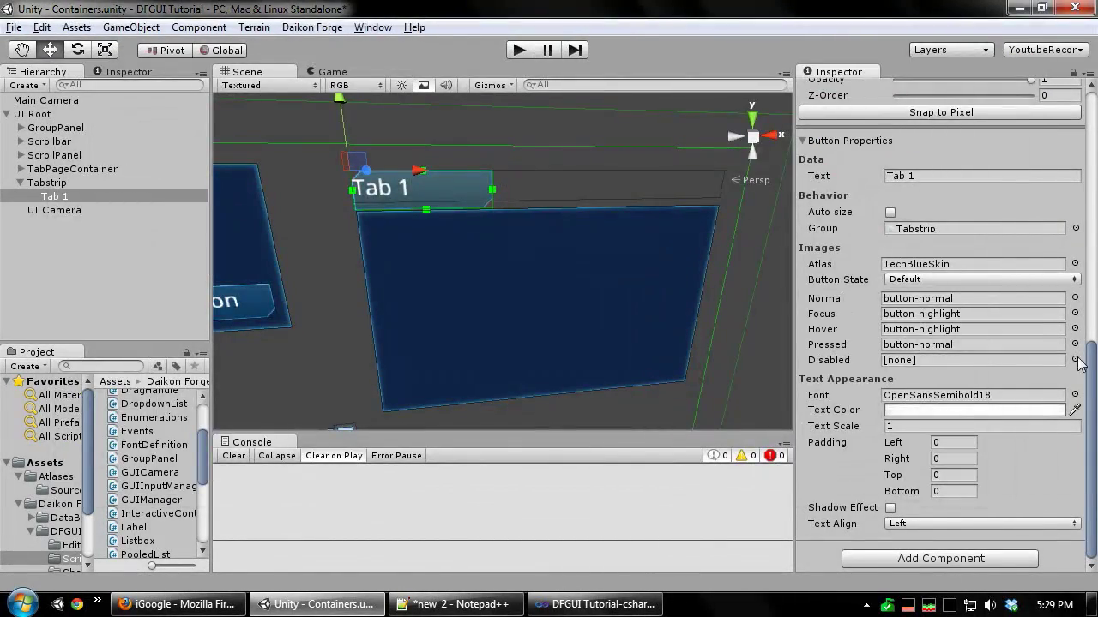
click(1075, 360)
click(300, 163)
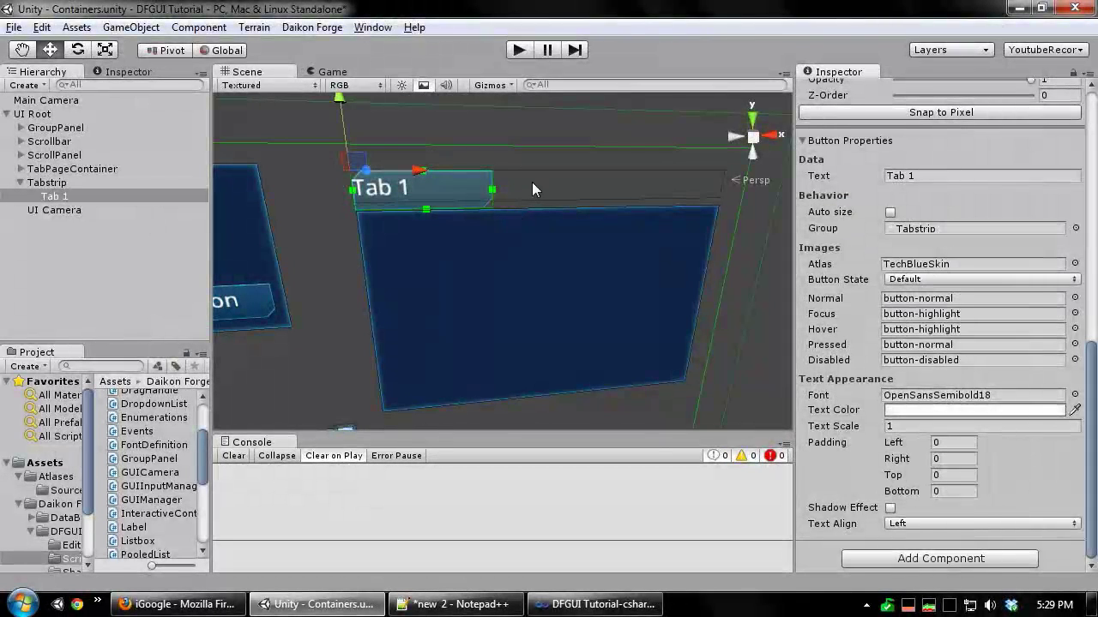
Set the text alignment of Tab 1 to Center.
click(553, 204)
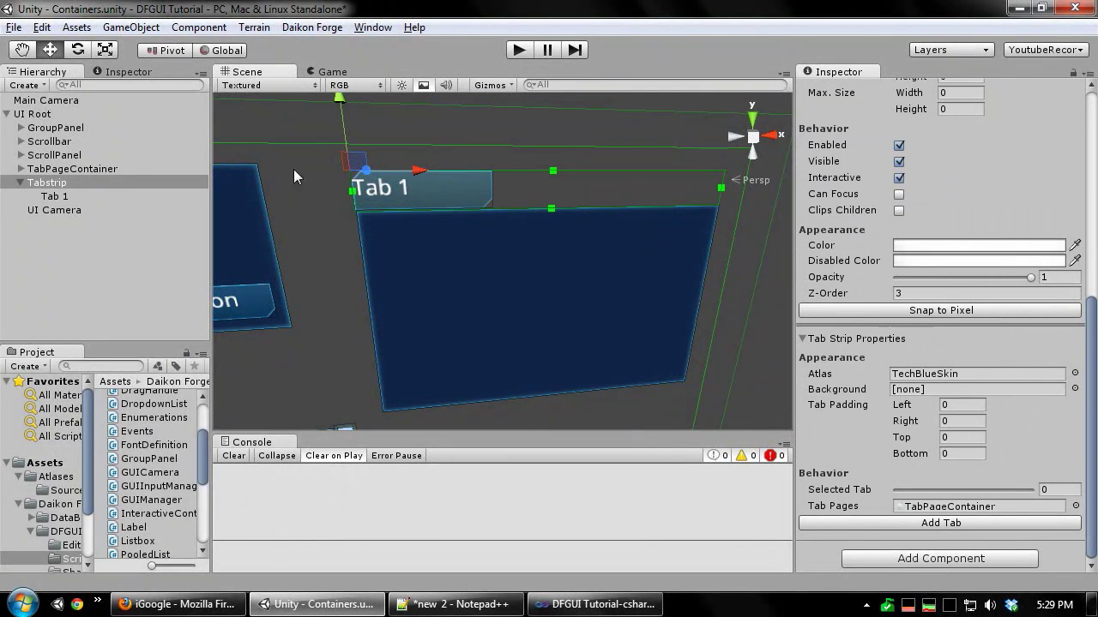
click(398, 189)
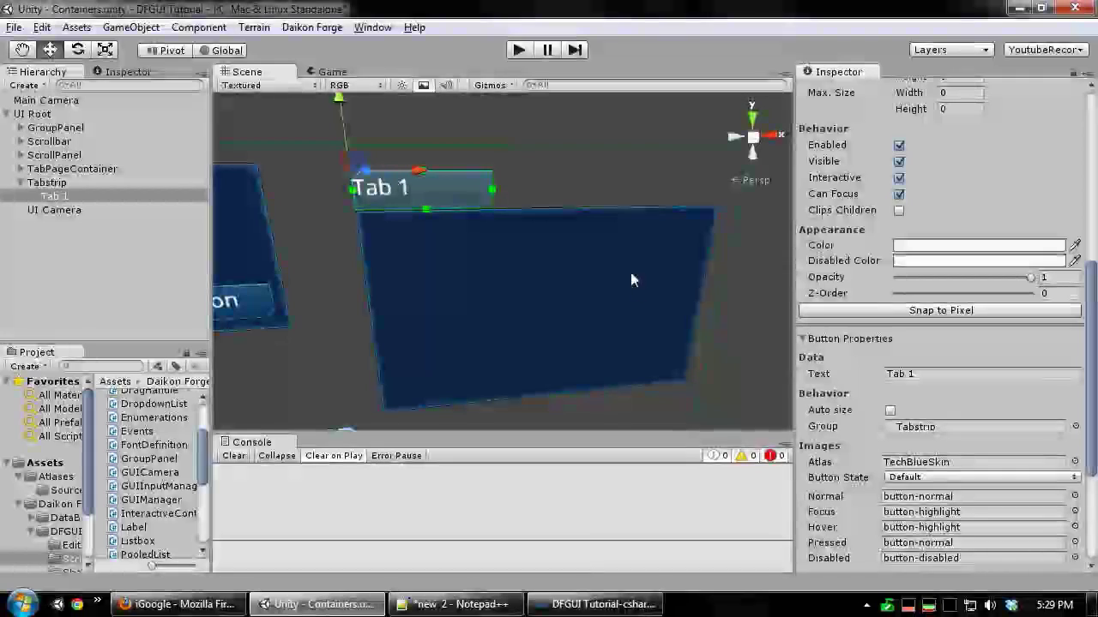
scroll(1011, 370, down, 3)
click(921, 523)
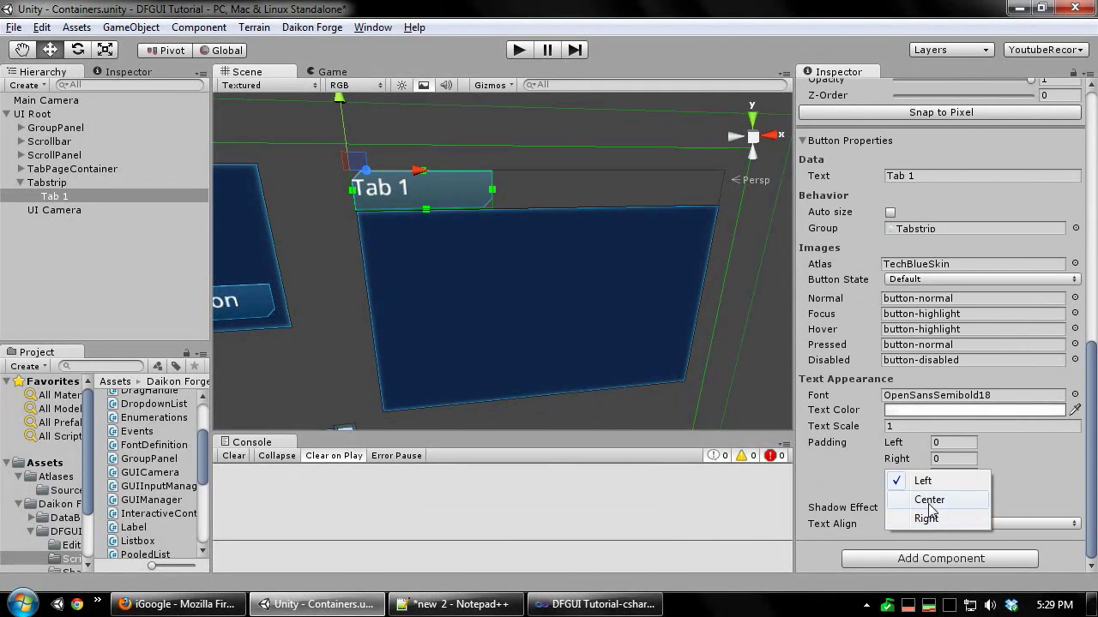
click(930, 501)
Add two more tabs to the Tabstrip after Tab 1.
right_click(524, 187)
click(562, 196)
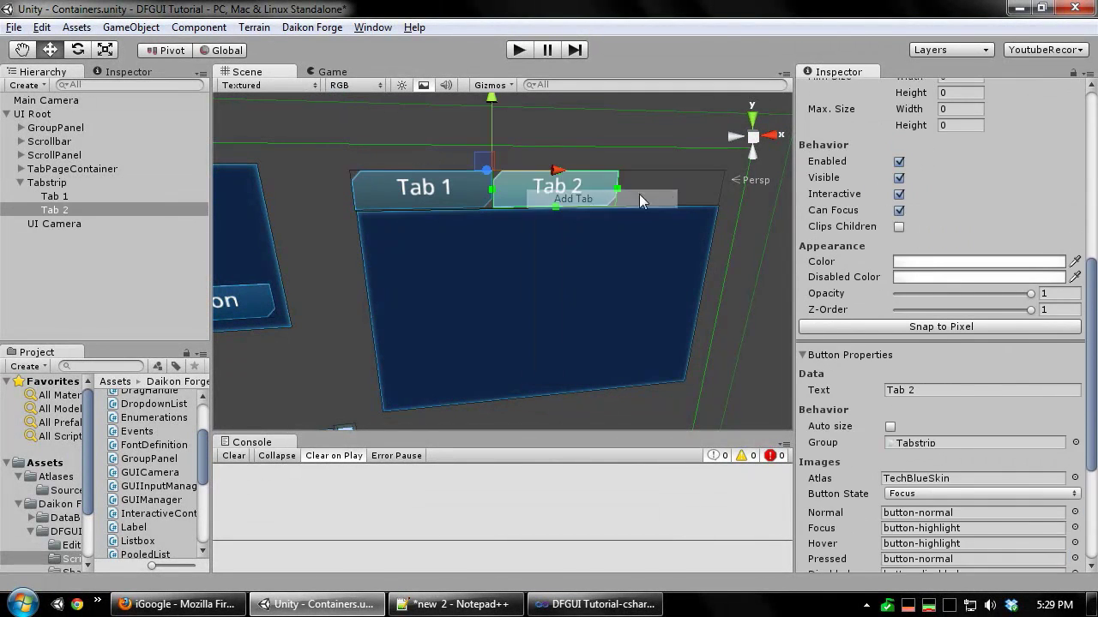
right_click(671, 185)
click(708, 192)
middle_drag(598, 269, 519, 243)
scroll(551, 251, up, 3)
scroll(551, 251, down, 3)
scroll(519, 242, down, 3)
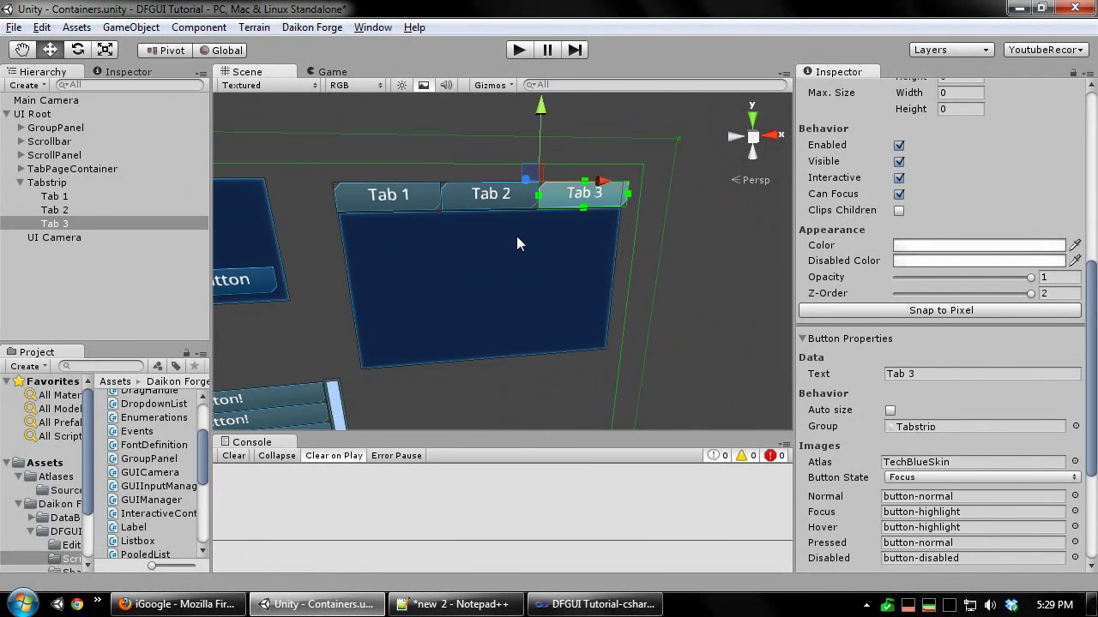
Enable Clips Children on the Tabstrip.
click(383, 199)
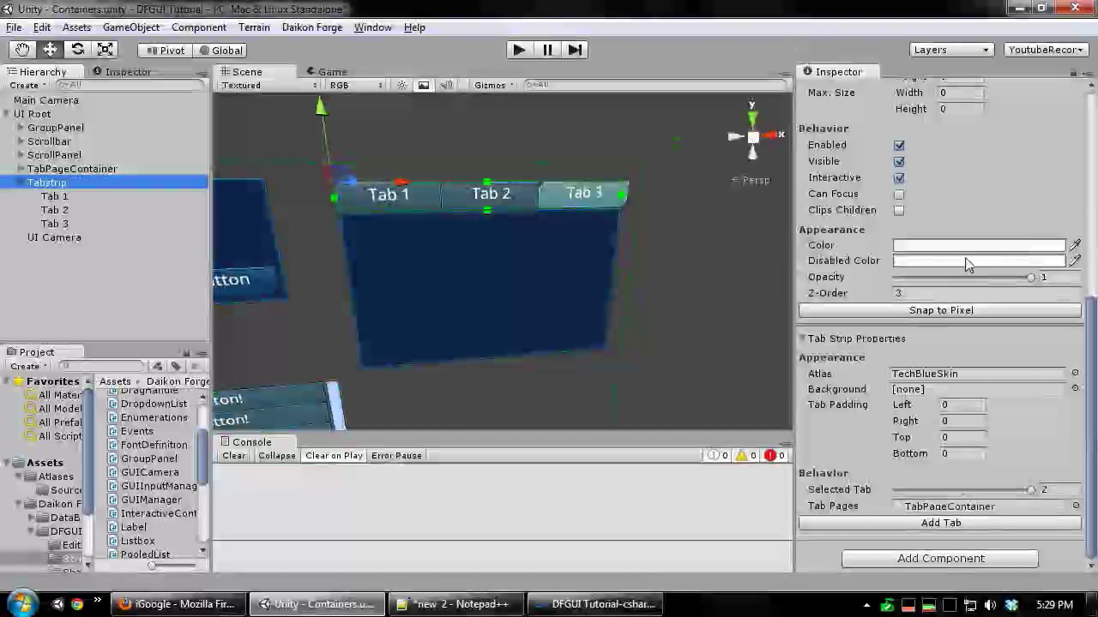
scroll(919, 316, up, 3)
click(898, 313)
Examine up close how Tab 3 is clipped at the outer end of the Tabstrip.
scroll(451, 253, up, 3)
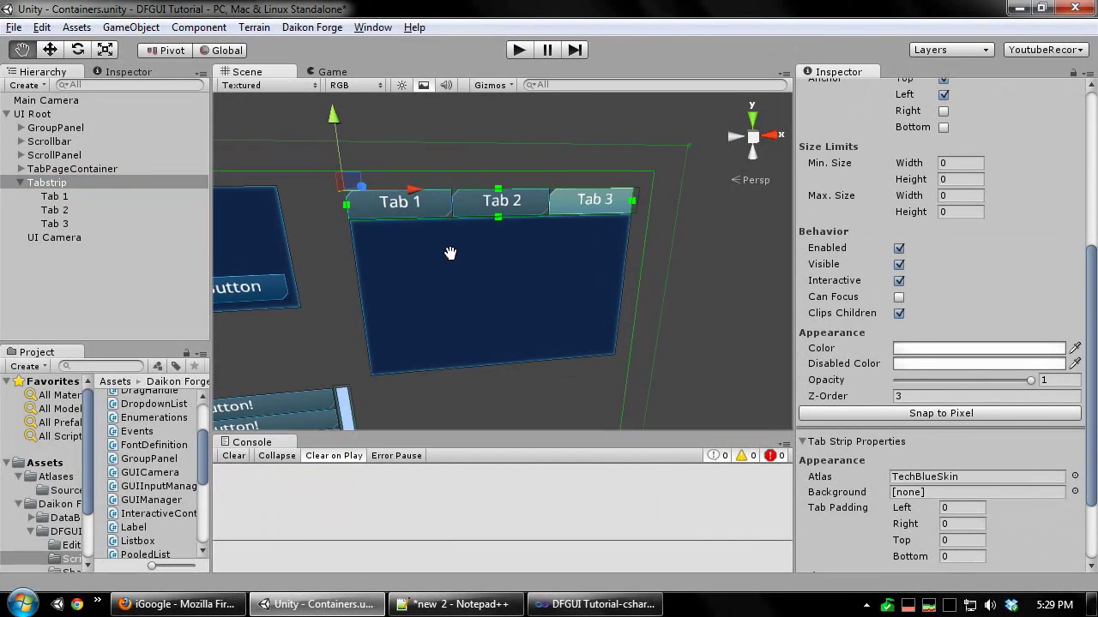
scroll(451, 258, down, 2)
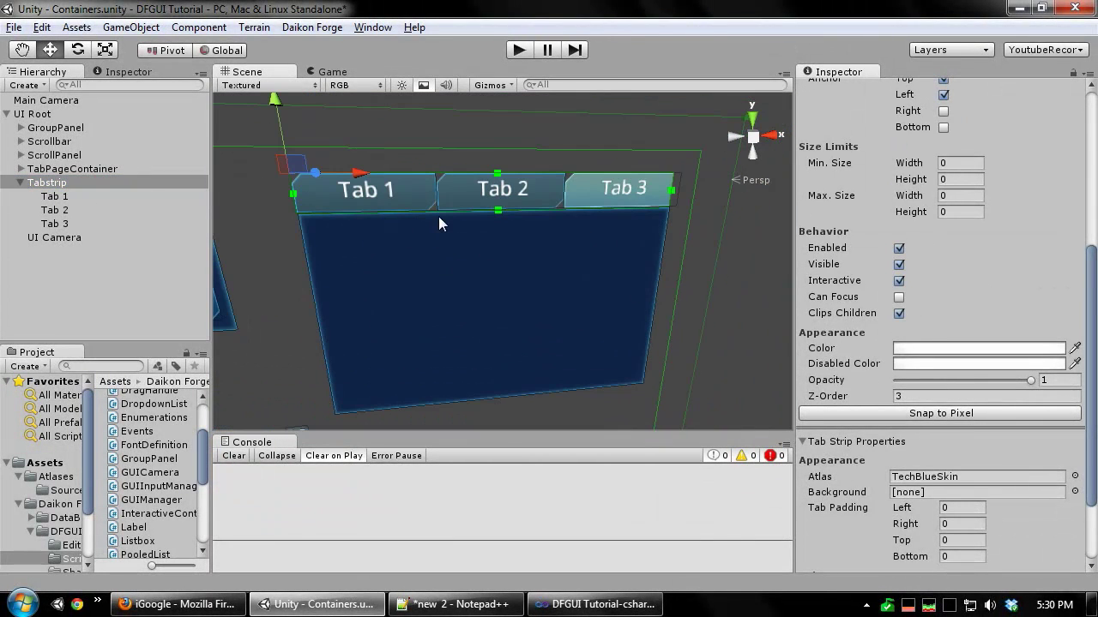
middle_drag(665, 224, 628, 230)
middle_drag(722, 220, 645, 218)
scroll(602, 197, up, 5)
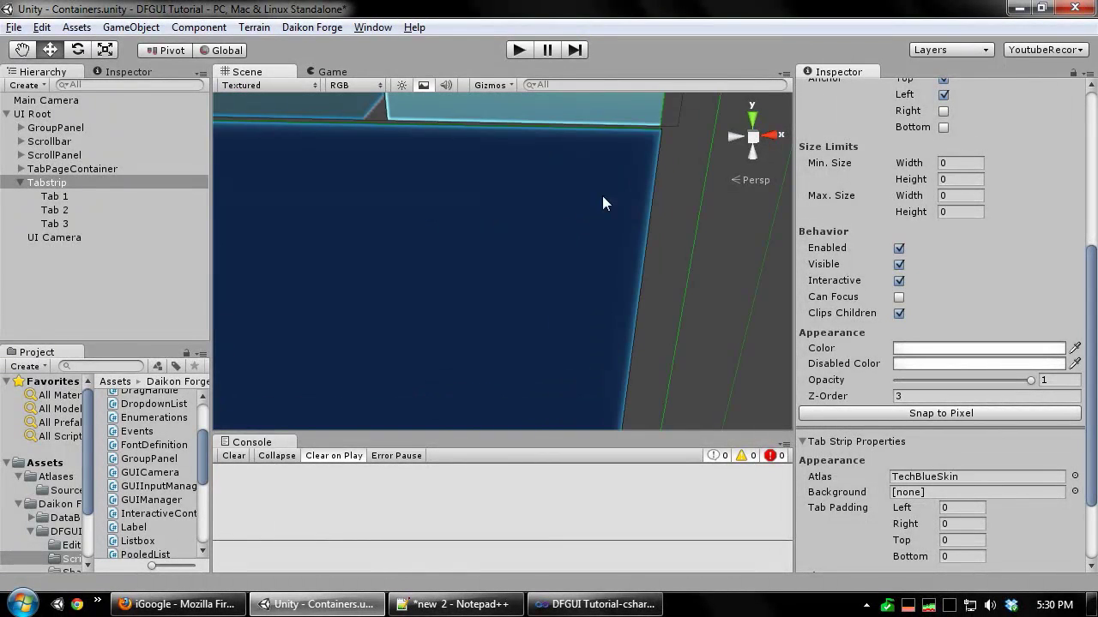
middle_drag(672, 183, 601, 271)
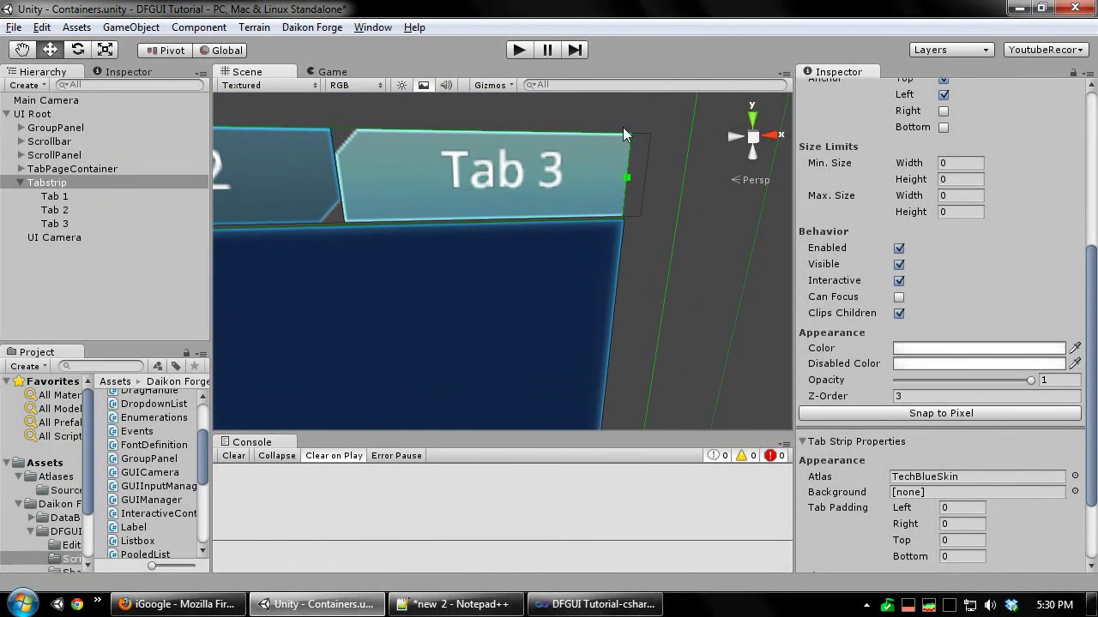
scroll(588, 263, down, 4)
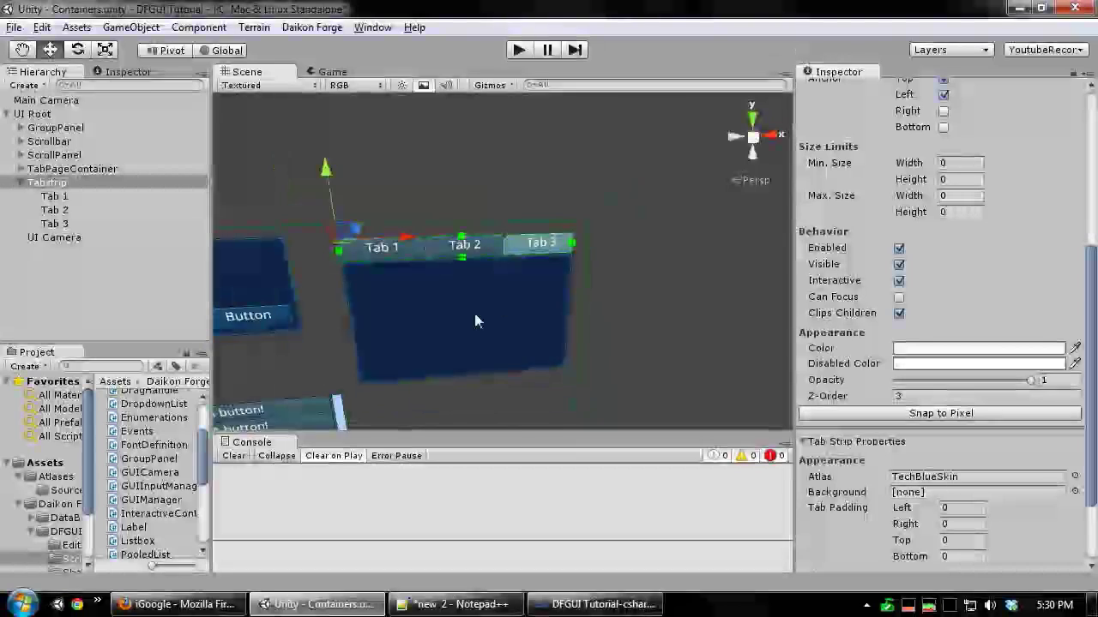
scroll(642, 303, up, 2)
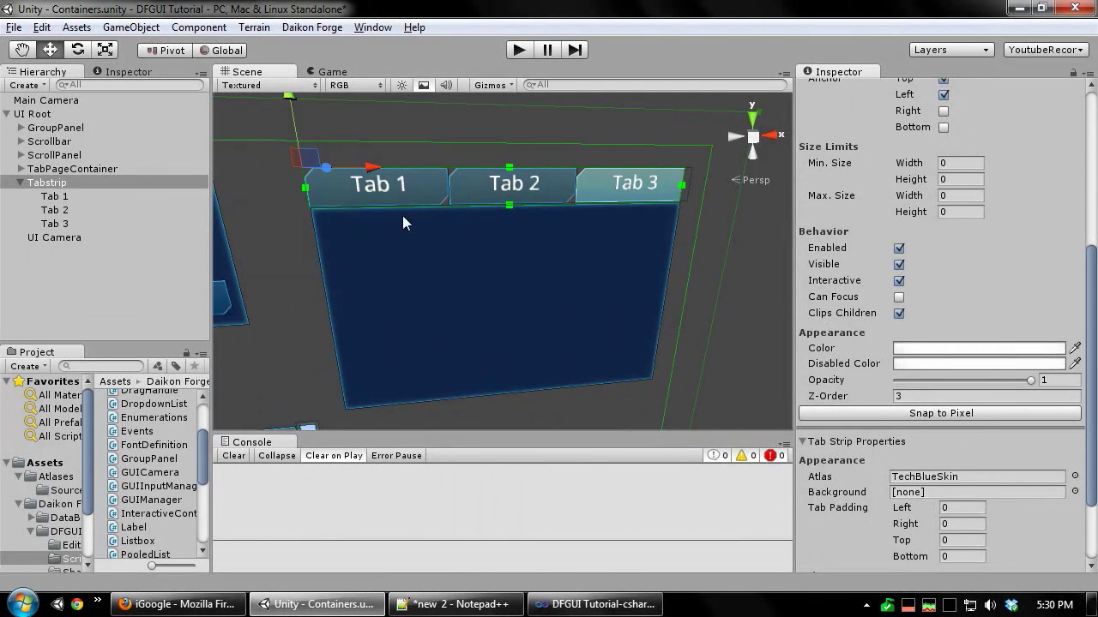
Switch among Tab 1, Tab 2 and Tab 3 and examine which page of TabPageContainer each tab activates.
click(24, 182)
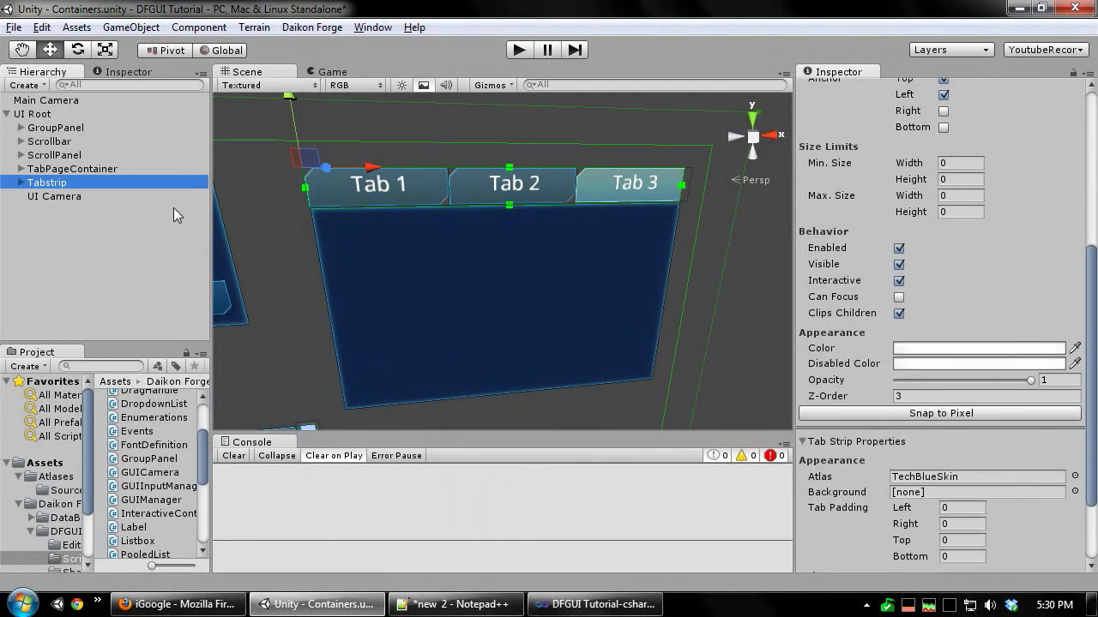
click(495, 191)
click(401, 197)
click(647, 188)
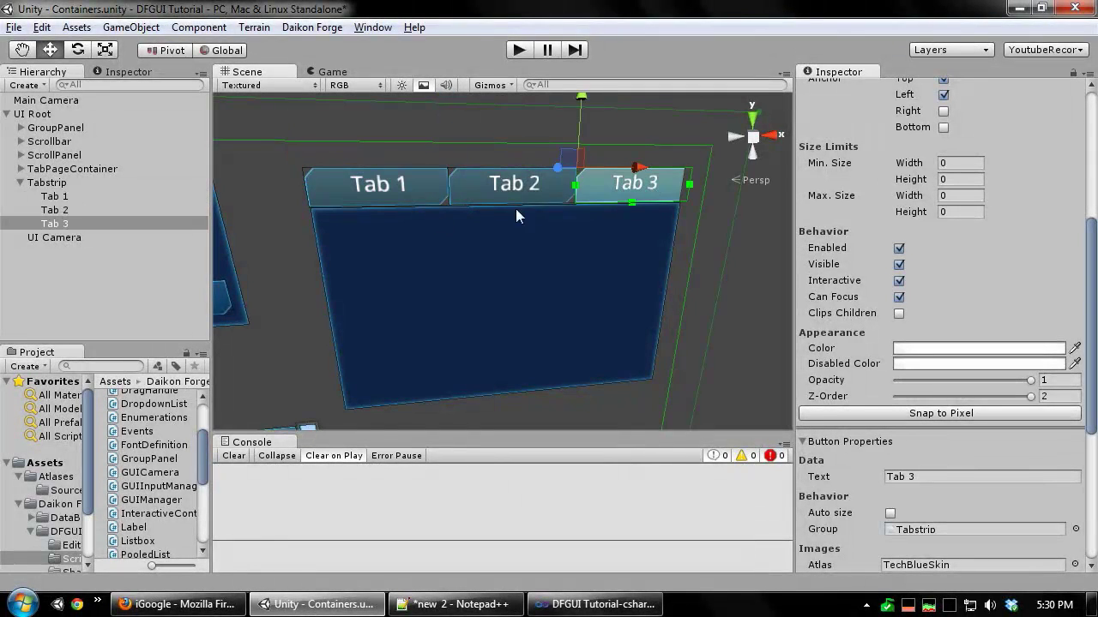
click(382, 191)
click(21, 182)
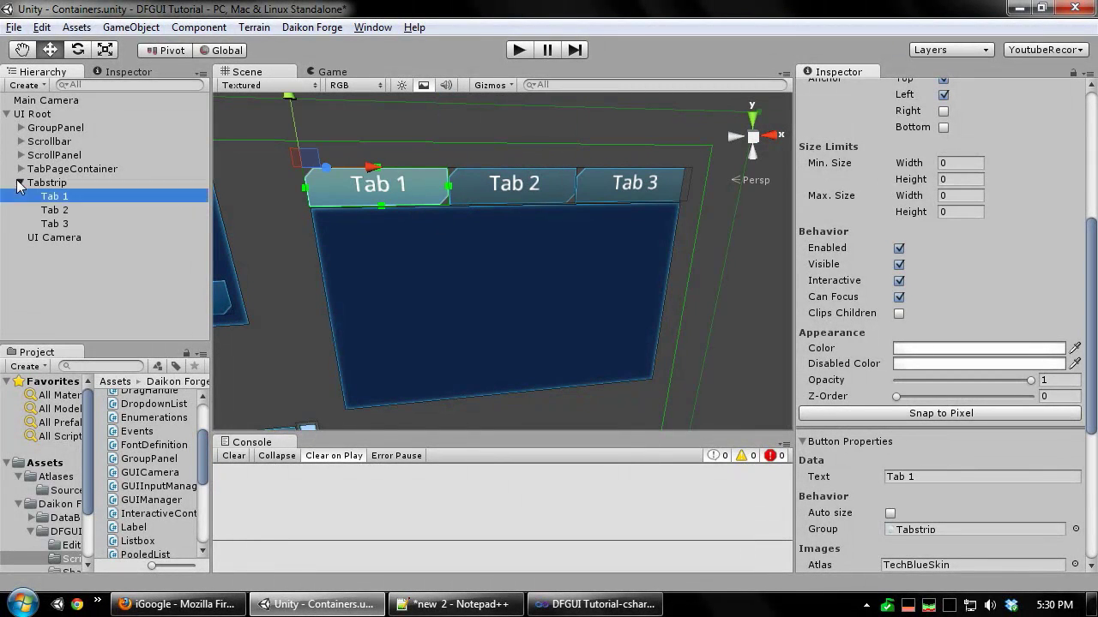
click(21, 169)
click(96, 182)
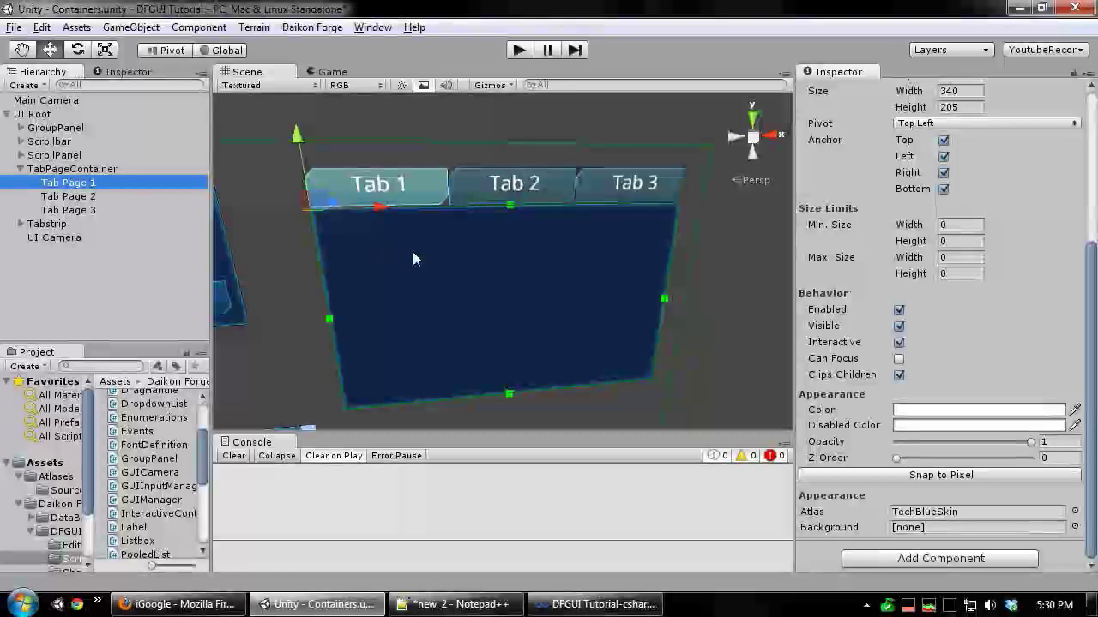
middle_drag(498, 185, 502, 147)
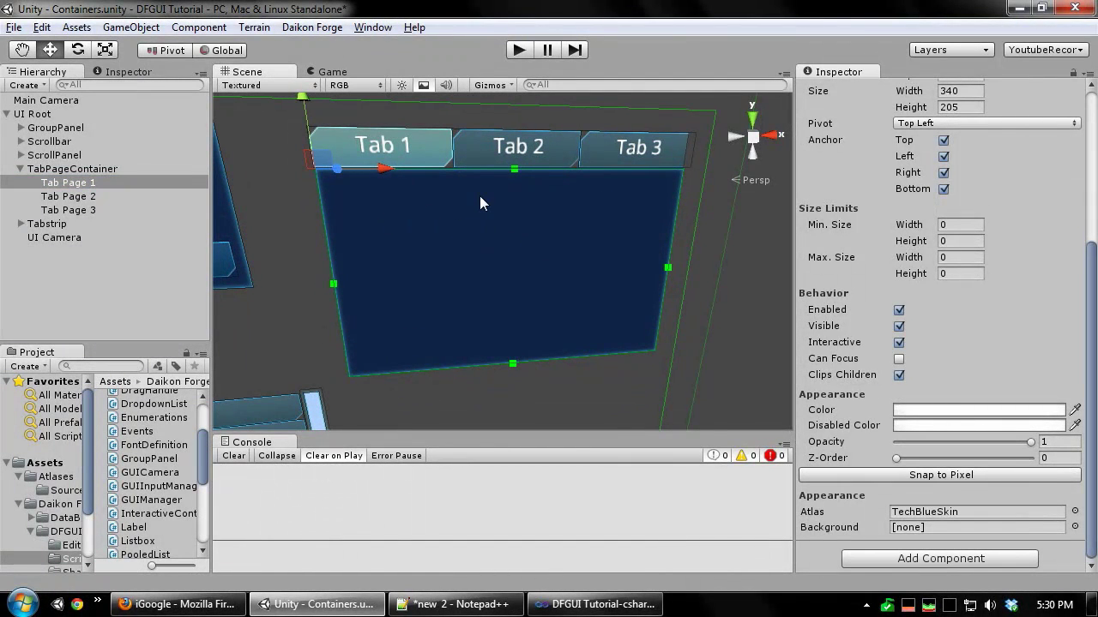
click(532, 146)
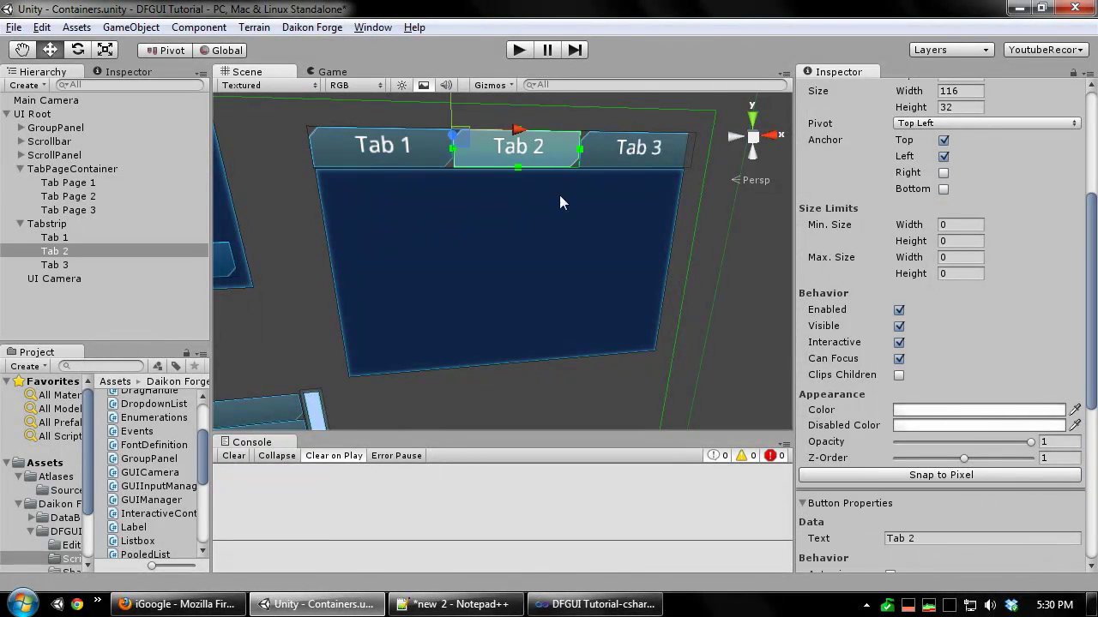
click(516, 265)
middle_drag(492, 269, 459, 252)
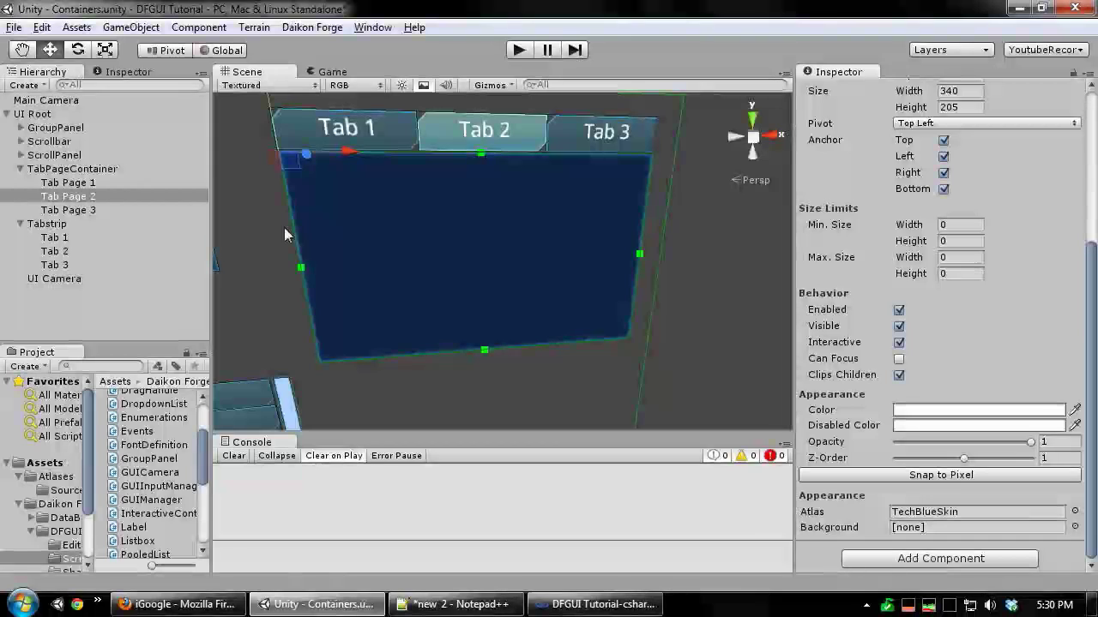
middle_drag(460, 253, 542, 281)
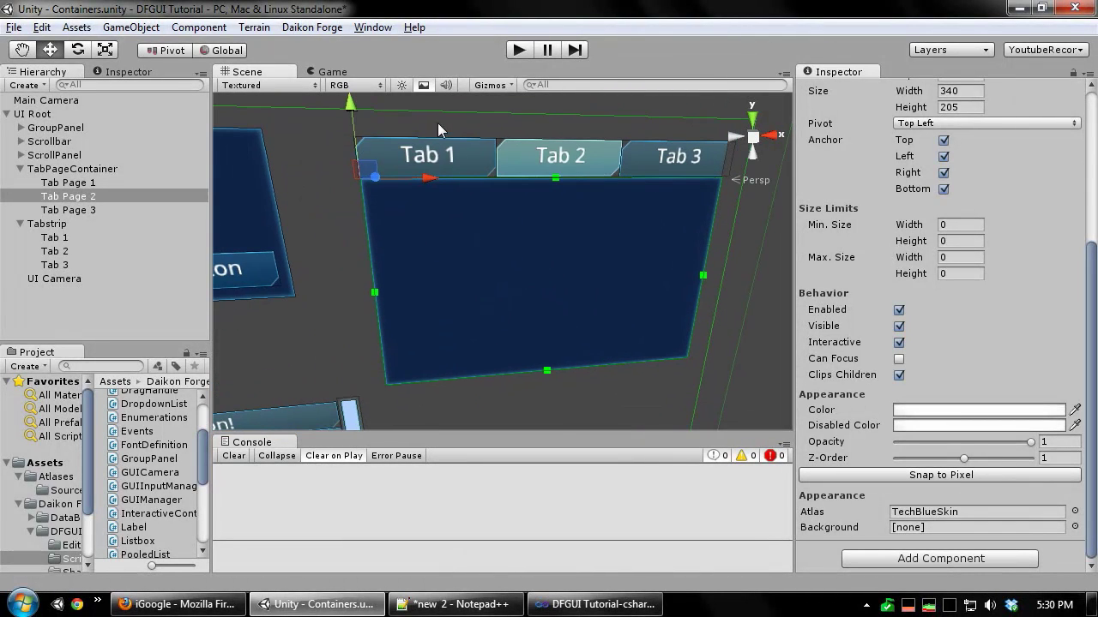
Add a label to Tab Page 1 and move it near the middle of the page.
click(443, 153)
click(430, 244)
right_click(431, 231)
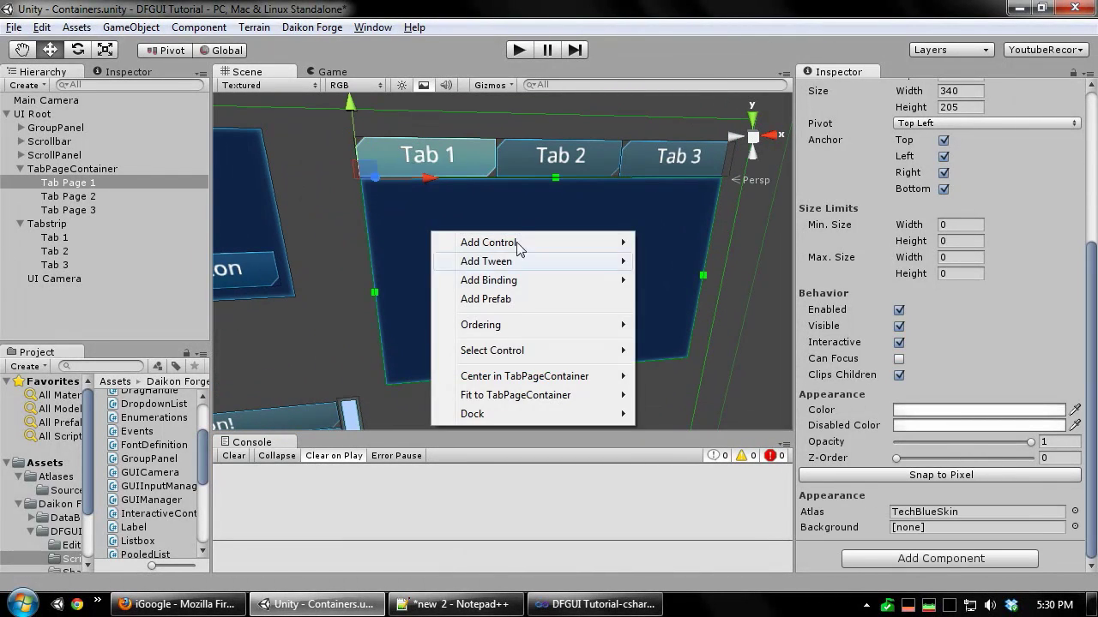
mouse_move(523, 242)
click(686, 364)
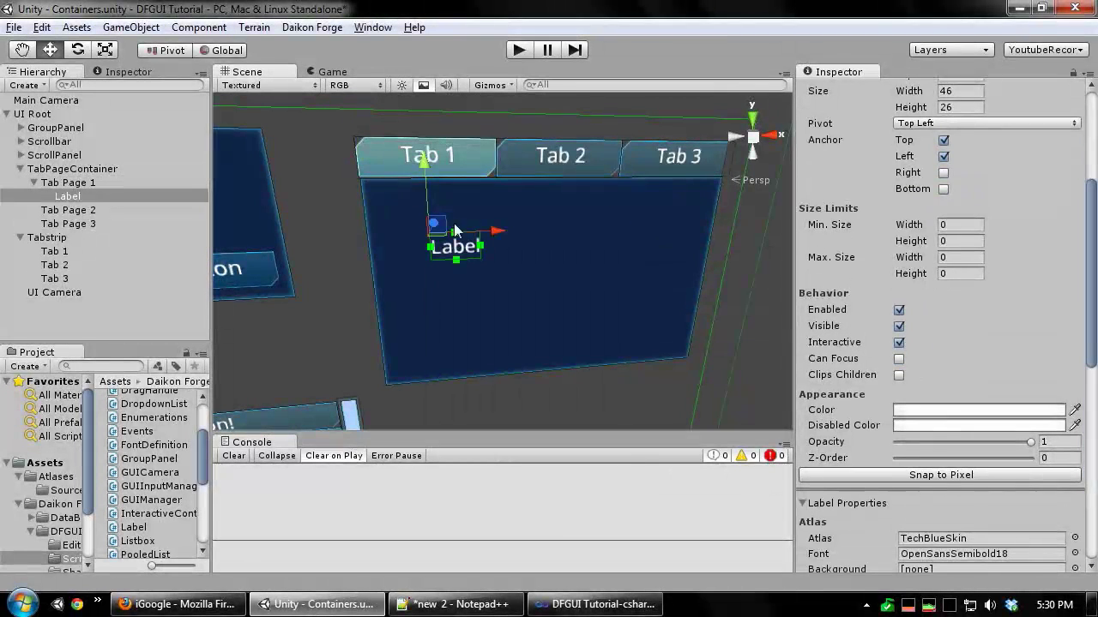
drag(453, 219, 538, 235)
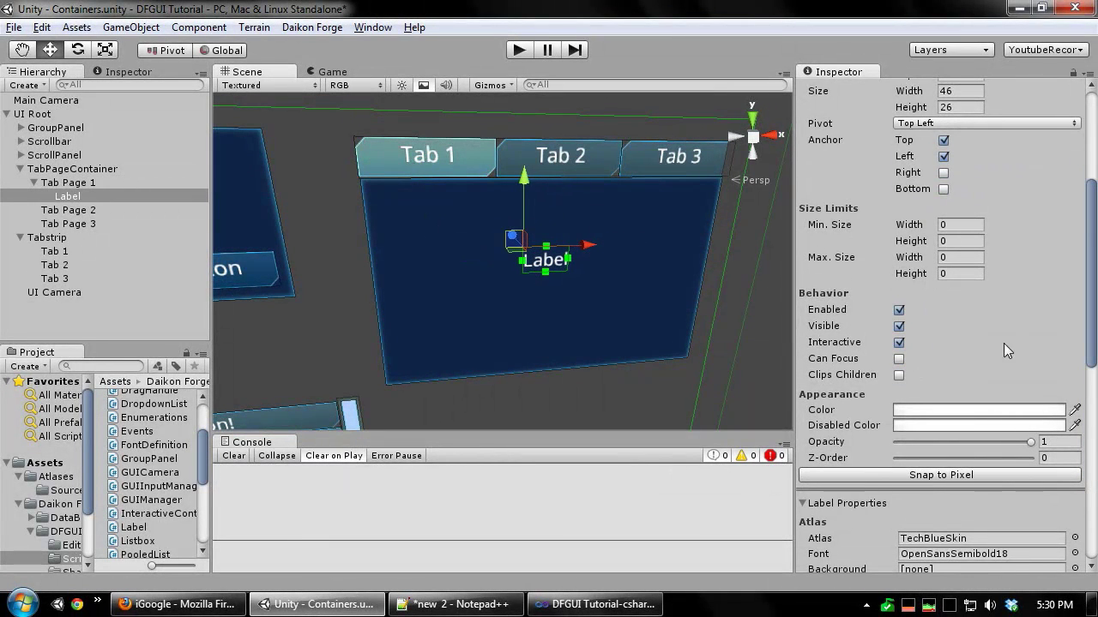
Set the text of the label on Tab Page 1 to "Tab page 1".
scroll(1004, 343, down, 10)
click(962, 471)
text(Tab )
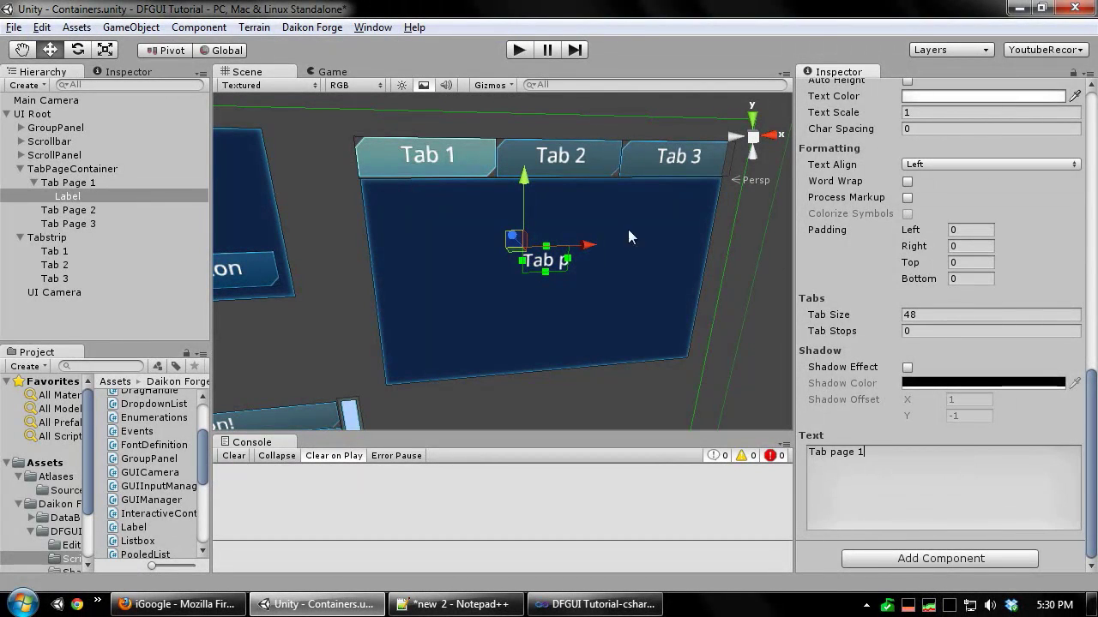
text(page 1)
Widen the Tab Page 1 label on both sides and set its text alignment to Center.
click(566, 260)
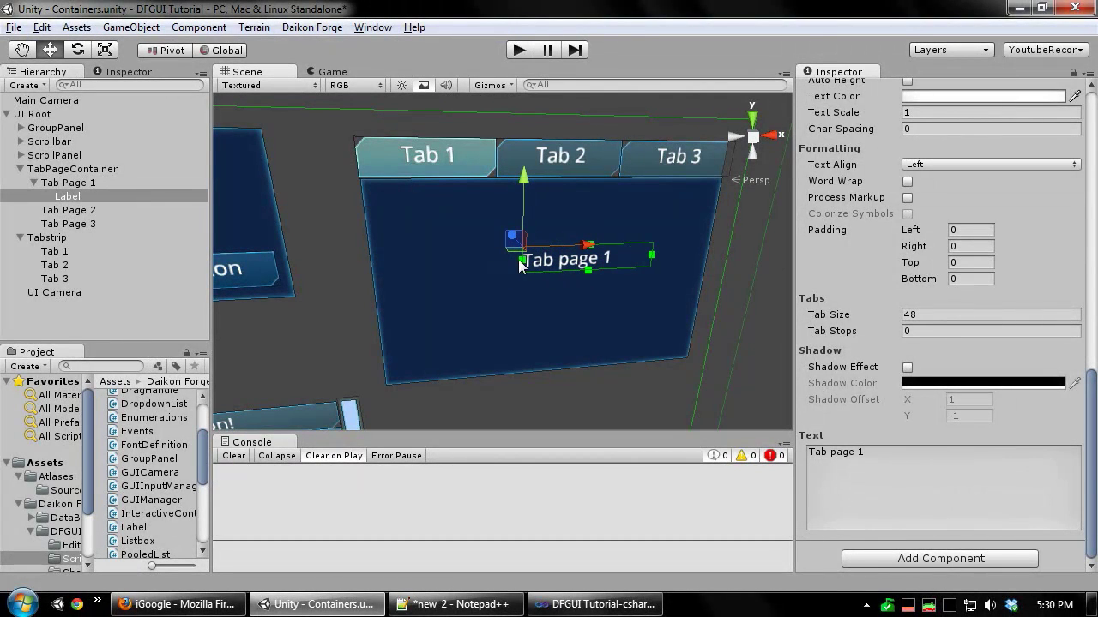
drag(520, 265, 487, 263)
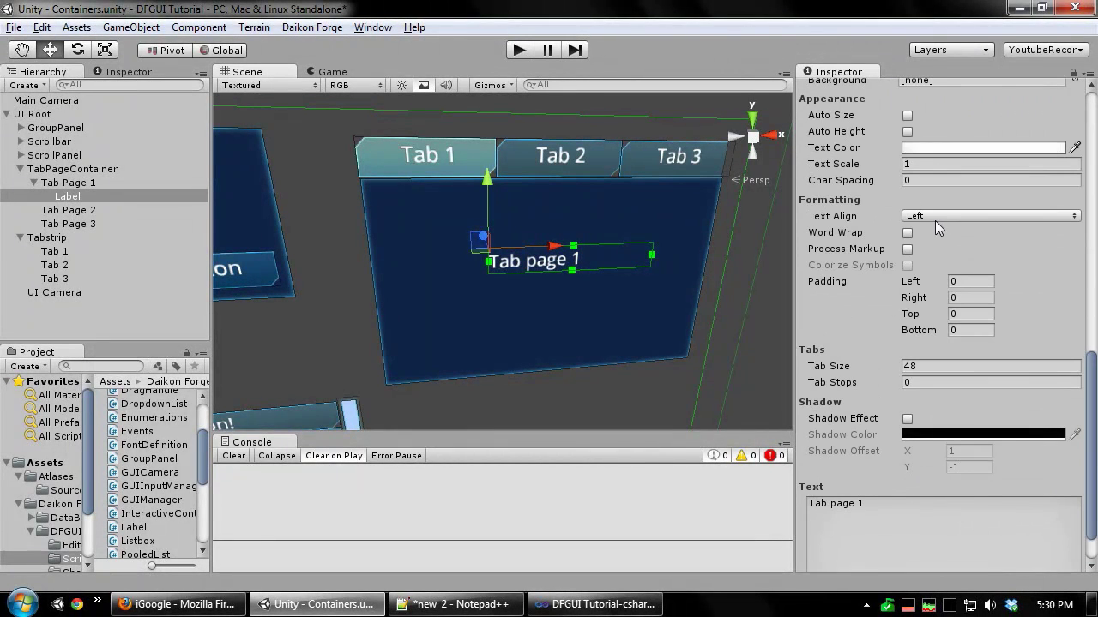
click(934, 217)
click(926, 252)
Center the label in Tab Page 1 both horizontally and vertically.
drag(553, 247, 522, 249)
right_click(546, 268)
mouse_move(630, 414)
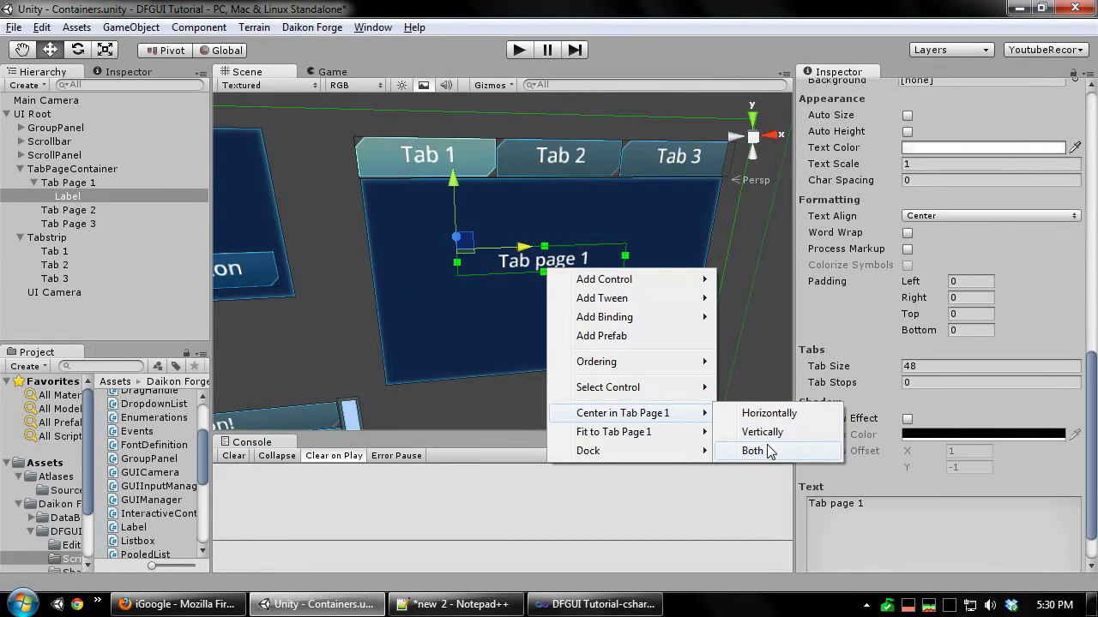
click(768, 451)
Activate Tab 2 and add a button control to Tab Page 2.
scroll(651, 330, up, 3)
middle_drag(631, 323, 521, 318)
scroll(522, 318, down, 6)
click(683, 325)
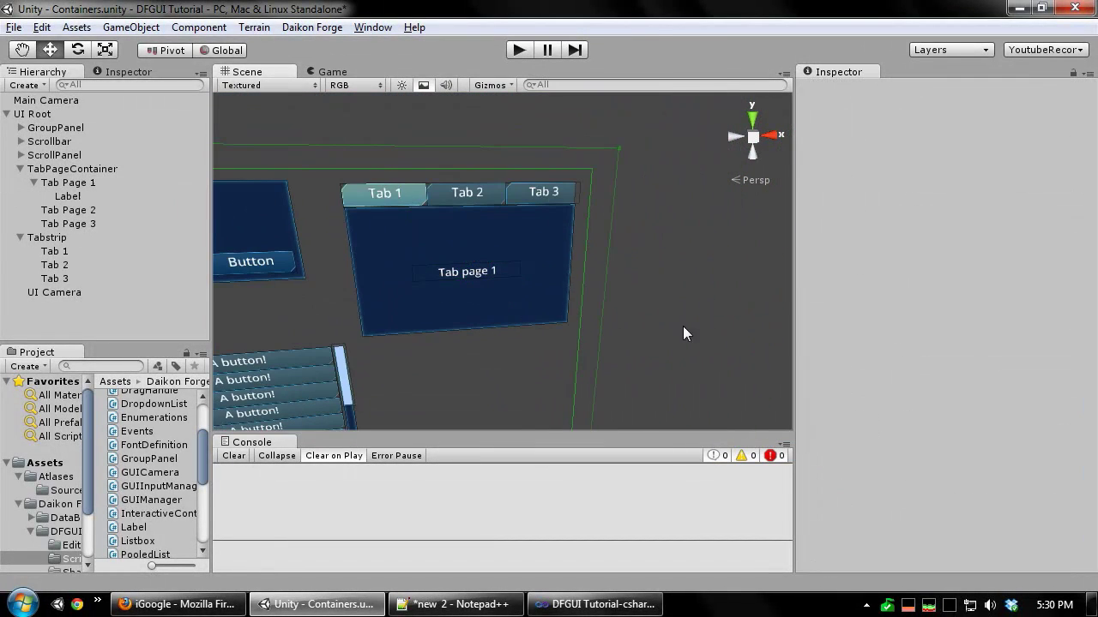
middle_drag(683, 326, 727, 333)
click(510, 201)
right_click(494, 250)
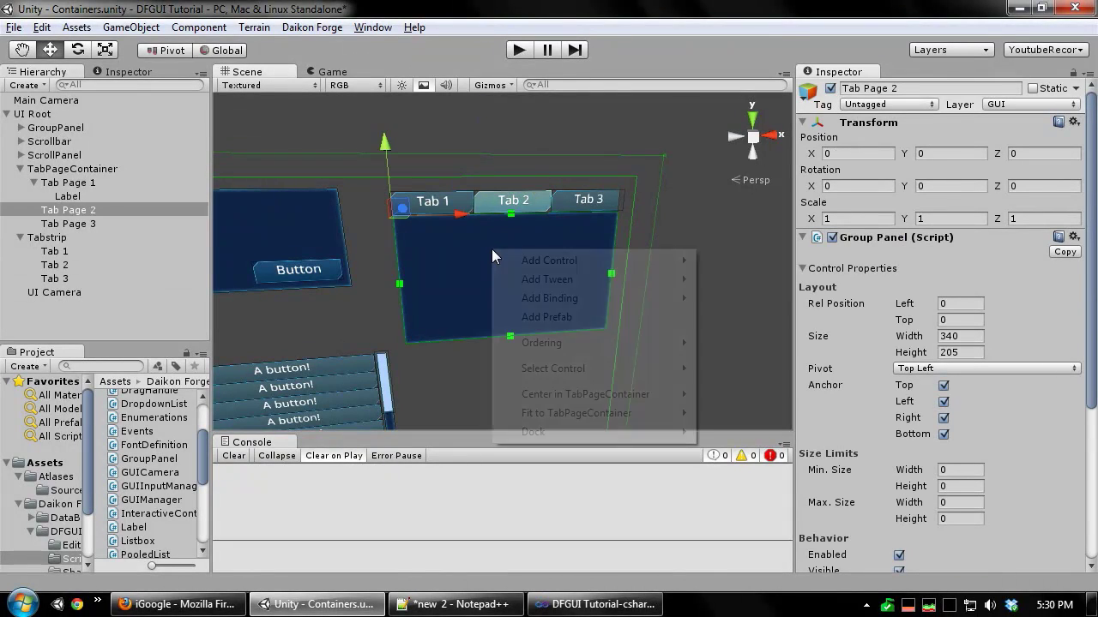
mouse_move(573, 260)
click(811, 259)
Set the new button's Normal image to button-normal and its Focus and Hover images to button-highlight.
scroll(1058, 327, down, 10)
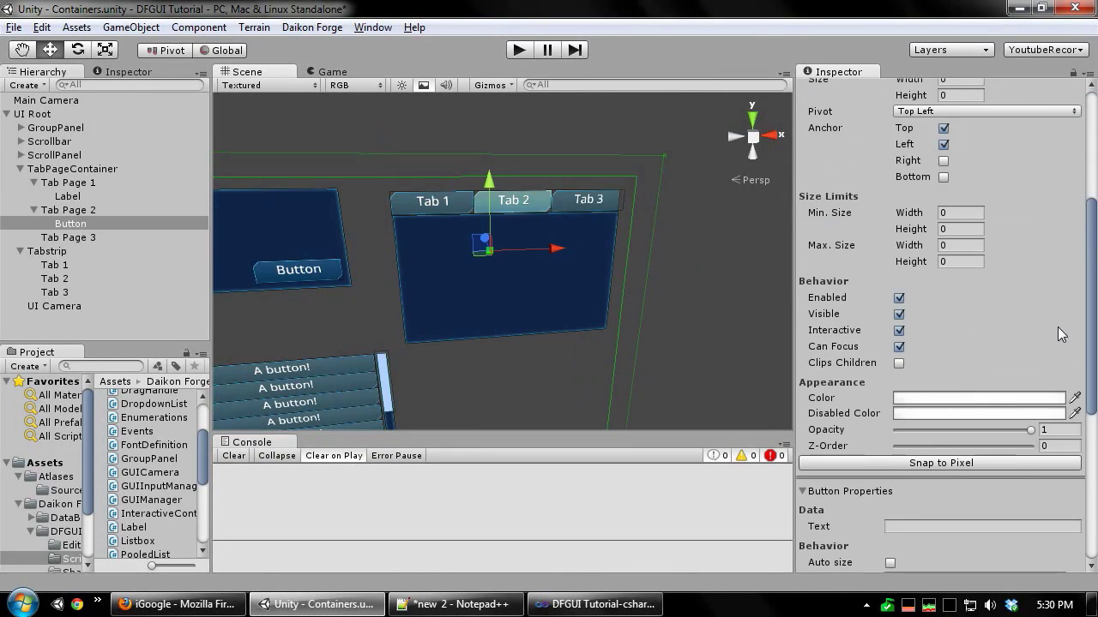
click(1076, 340)
double_click(488, 169)
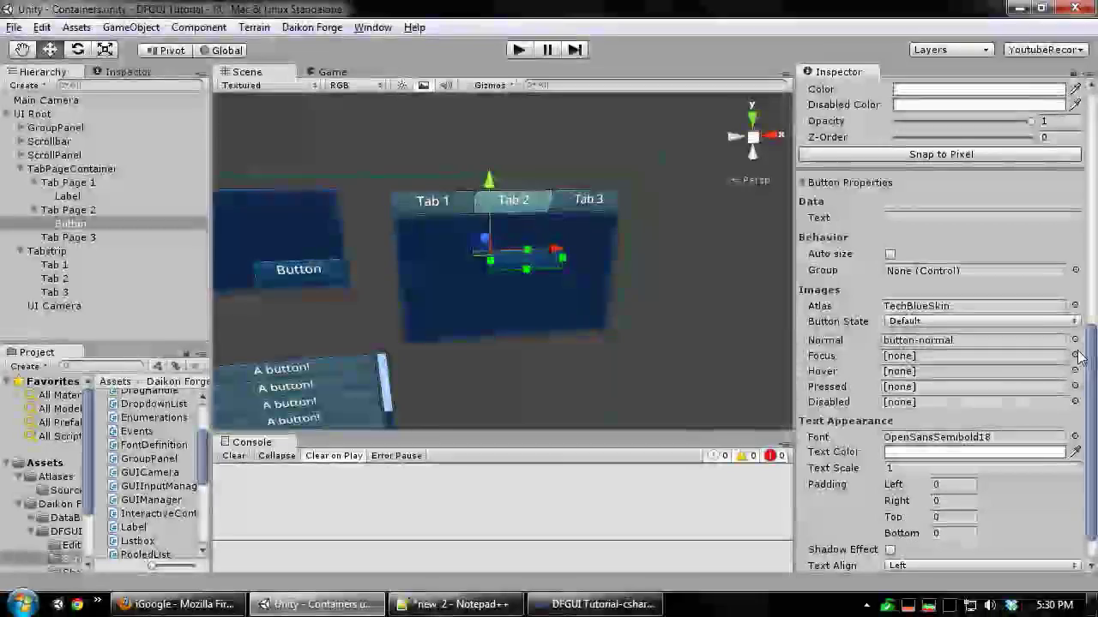
click(1075, 356)
double_click(402, 172)
click(1075, 370)
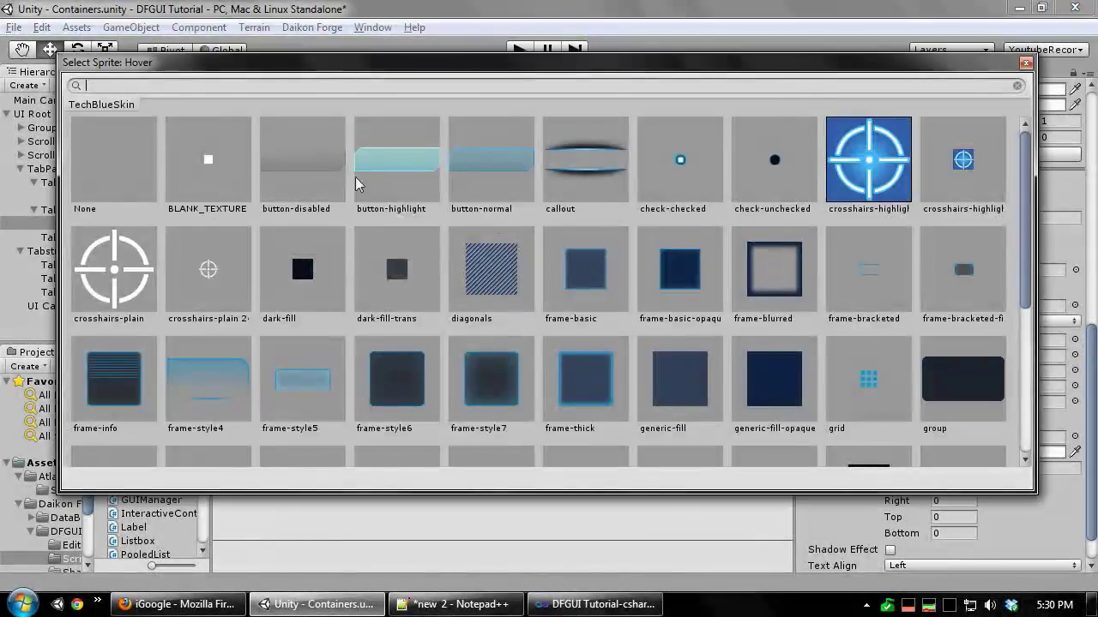
click(397, 150)
Set the Tab Page 2 button's Pressed image to button-normal and its Disabled image to button-disabled.
click(1075, 386)
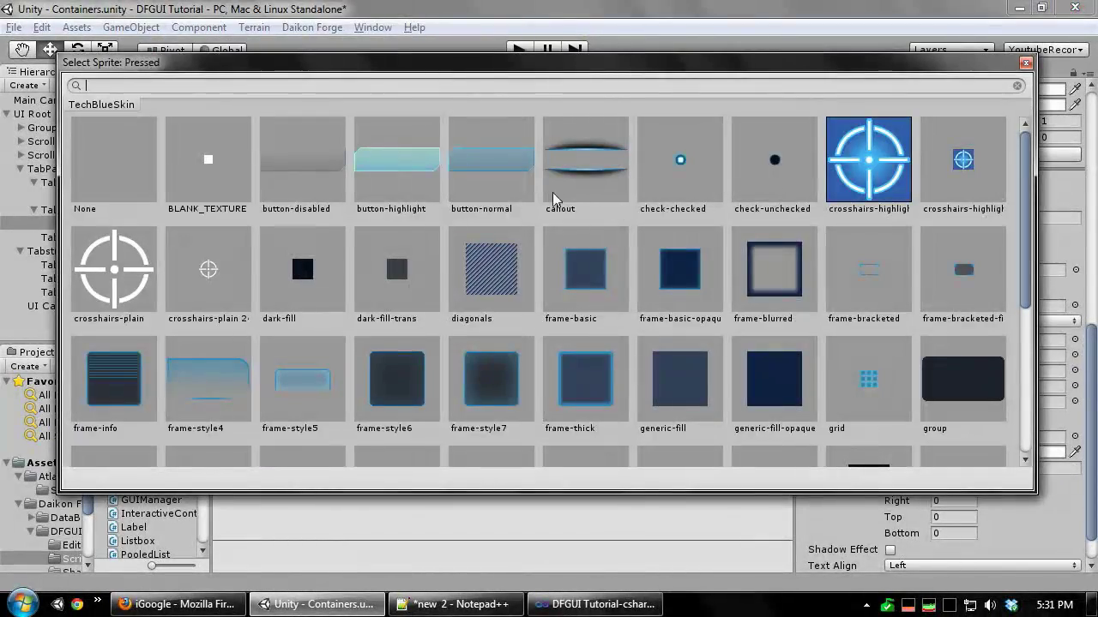
click(486, 171)
click(1075, 402)
click(244, 150)
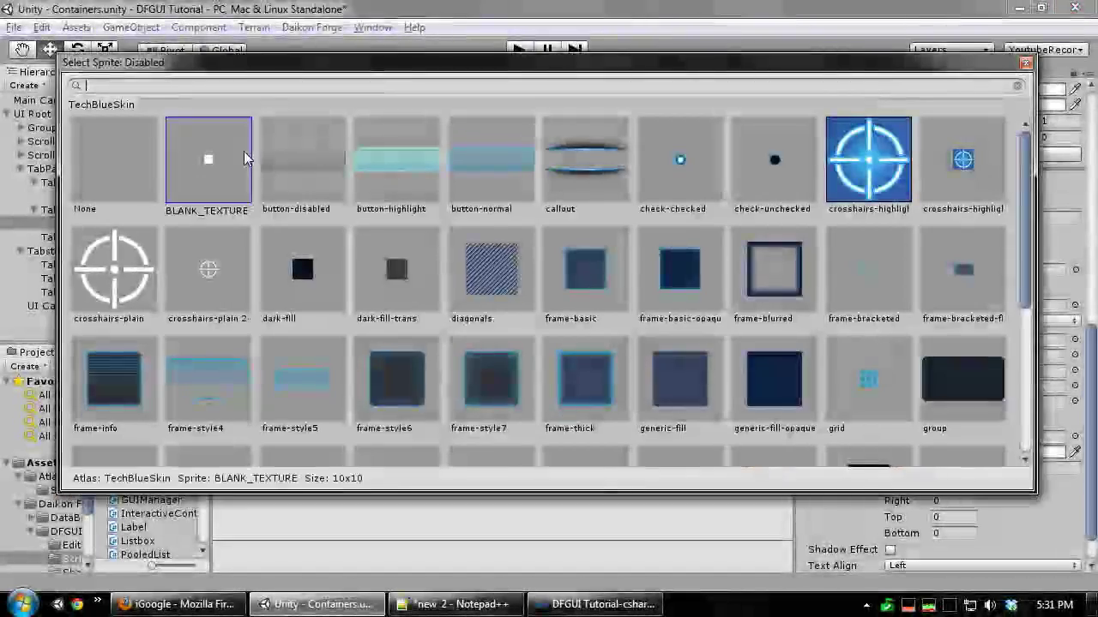
click(1076, 402)
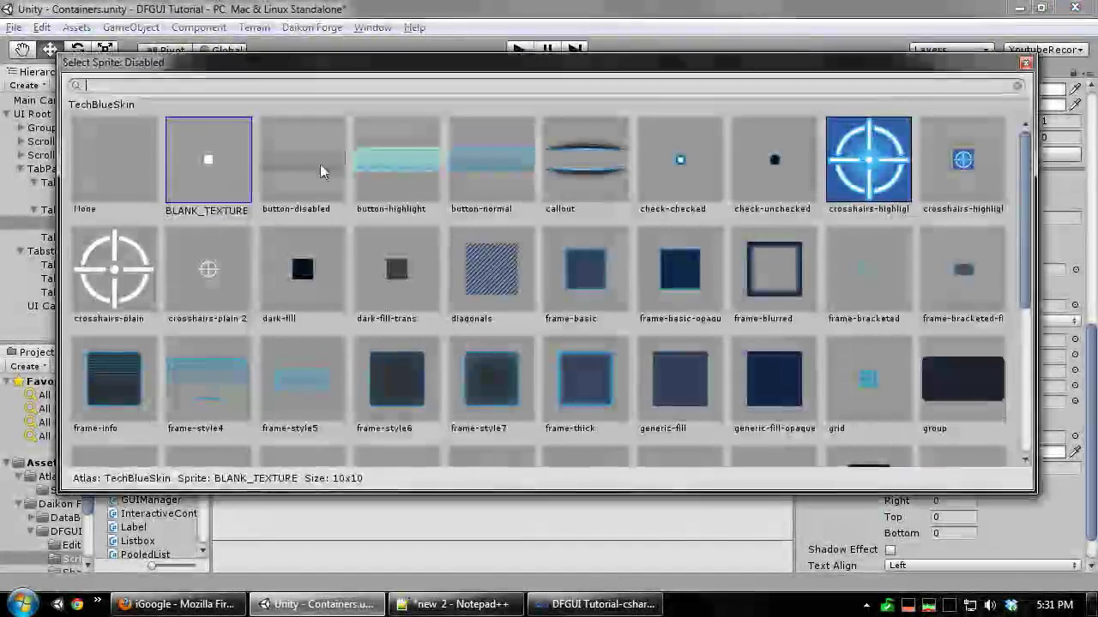
click(320, 164)
Set the Tab Page 2 button's text to "Tab page 2" and its text alignment to Center.
middle_drag(622, 293, 624, 272)
click(937, 217)
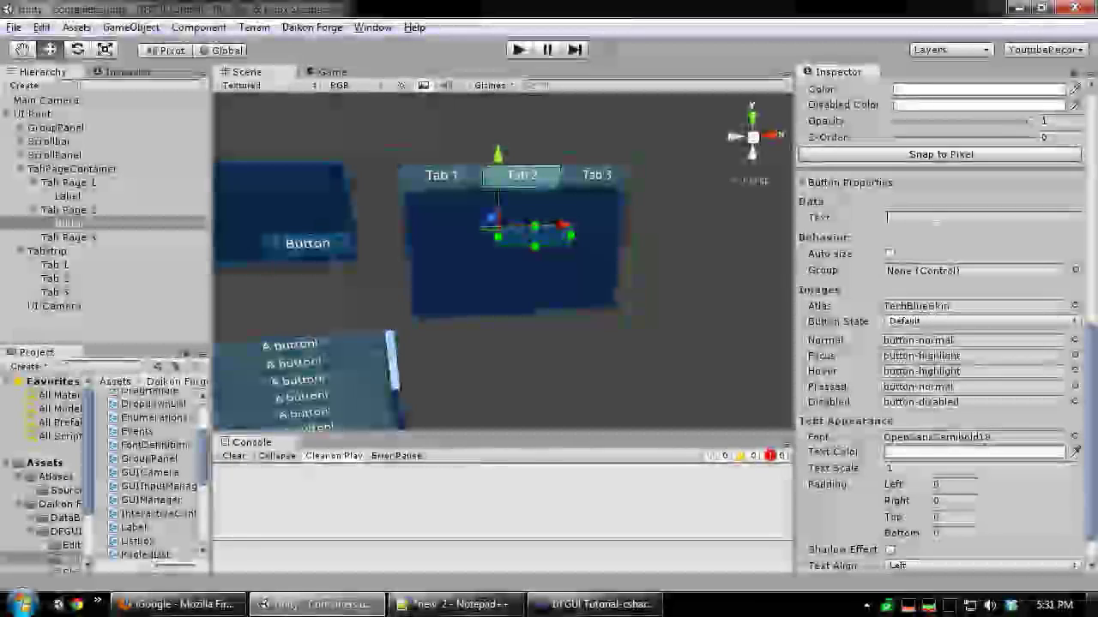
text(Tab page 2)
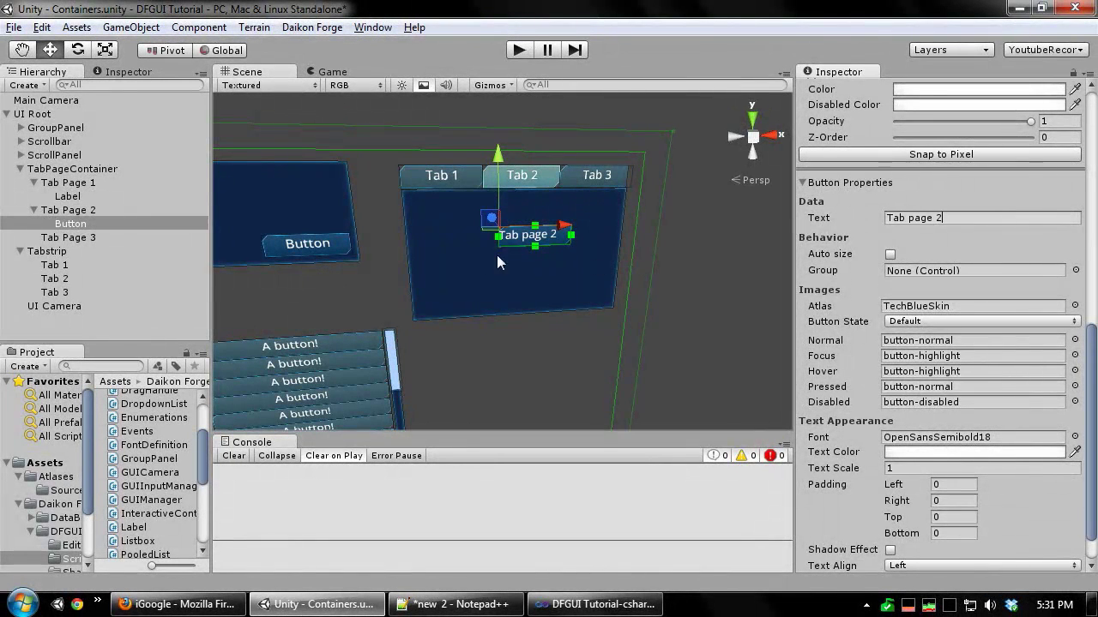
scroll(994, 445, down, 2)
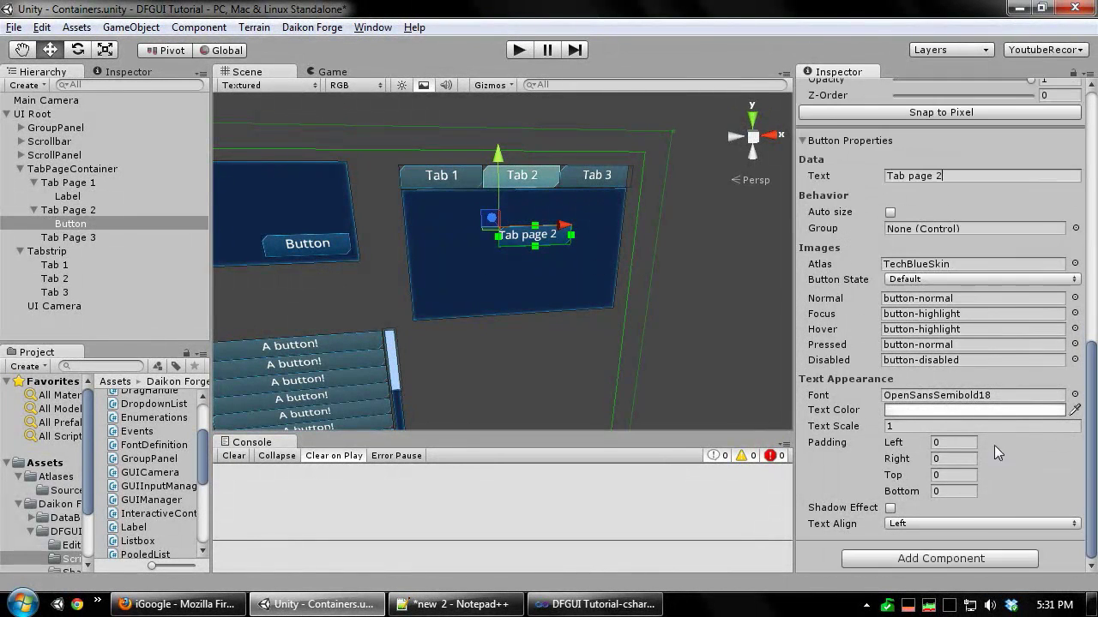
click(909, 523)
click(911, 497)
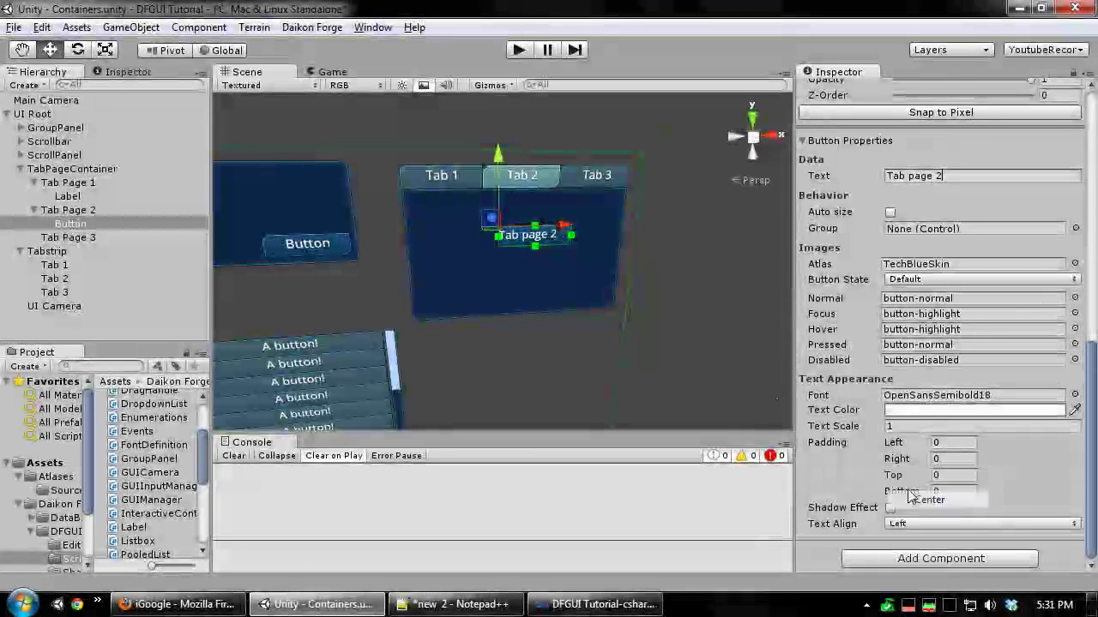
Center the button in Tab Page 2 both horizontally and vertically.
right_click(526, 235)
mouse_move(632, 384)
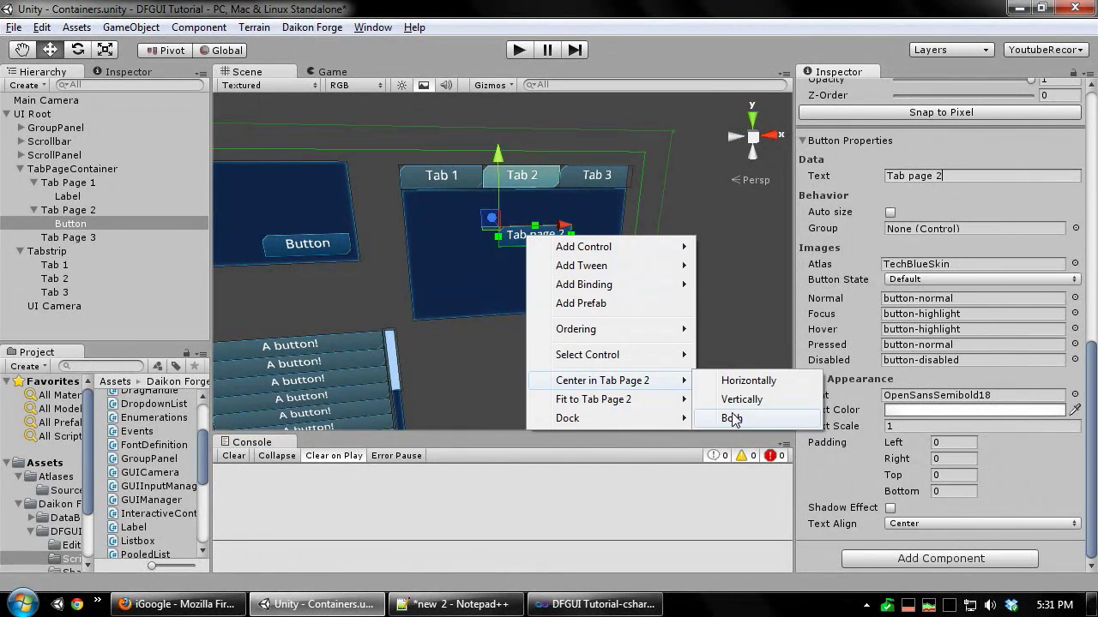
click(732, 419)
Activate Tab 3 and add a basic sprite control to Tab Page 3.
scroll(656, 313, up, 3)
alt+drag(656, 313, 620, 347)
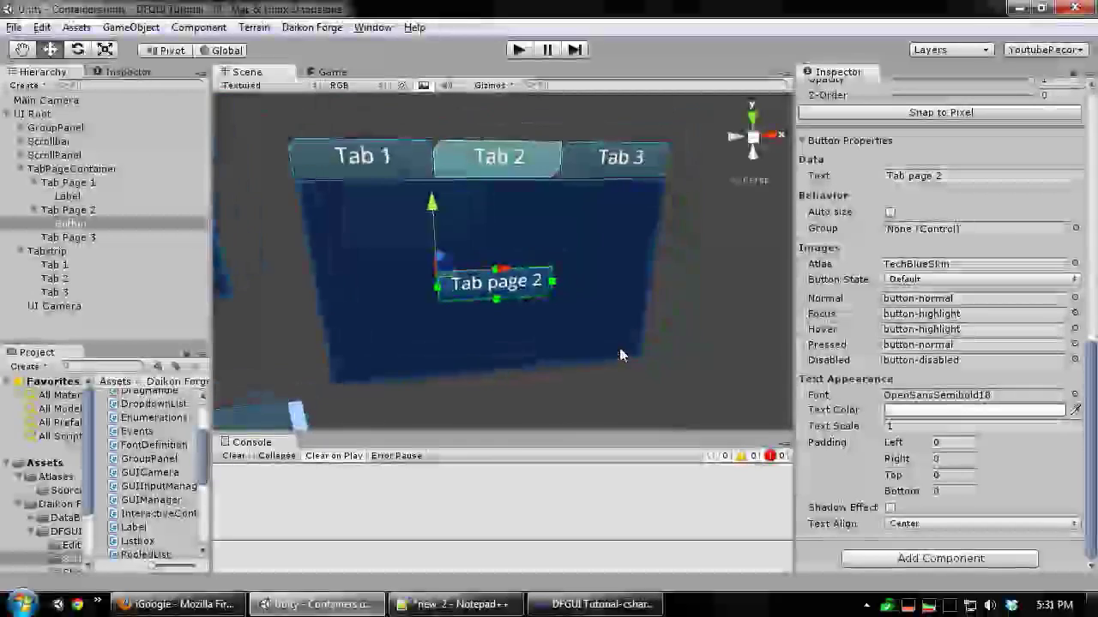
click(620, 165)
click(531, 247)
right_click(531, 247)
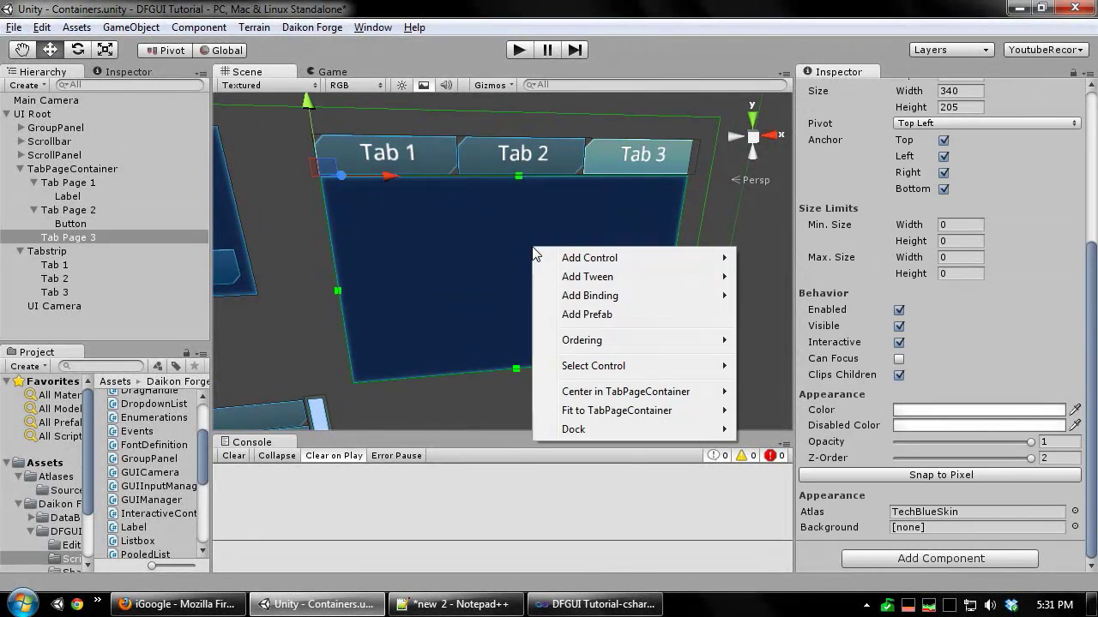
mouse_move(631, 257)
mouse_move(776, 466)
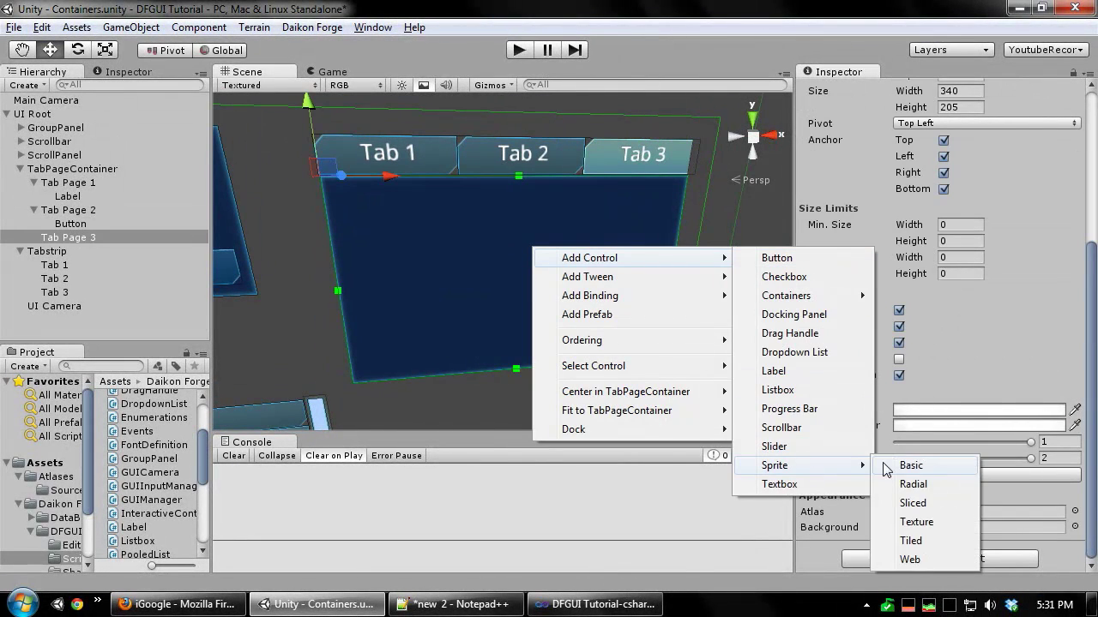
click(824, 465)
Assign the large blue highlighted crosshairs image to the sprite and center it in Tab Page 3 in both directions.
scroll(943, 344, down, 3)
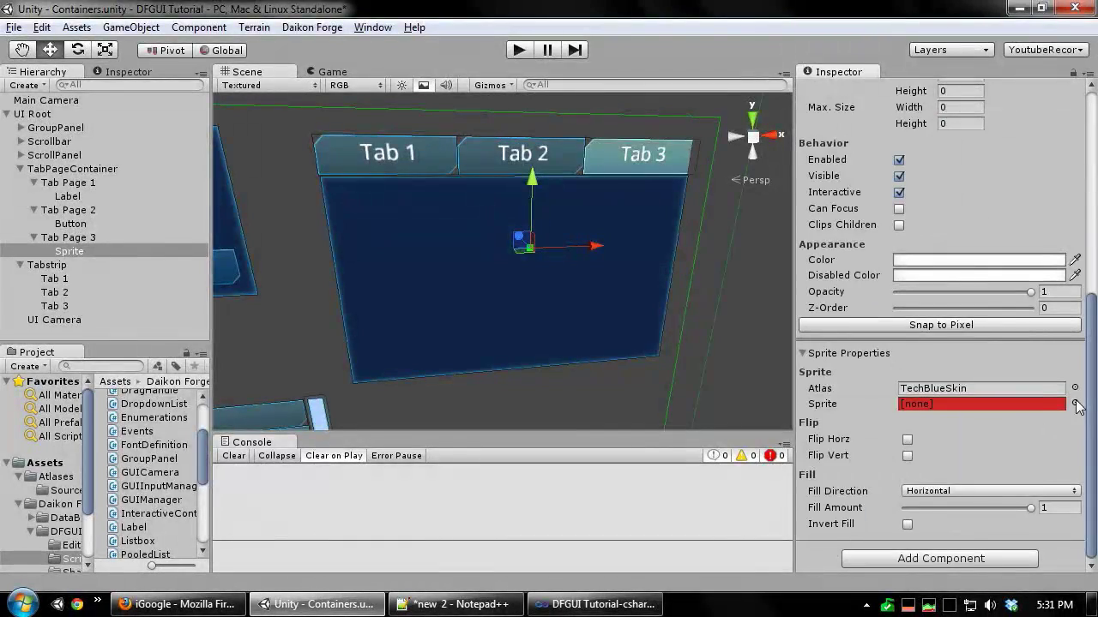
click(1074, 399)
click(877, 154)
right_click(560, 267)
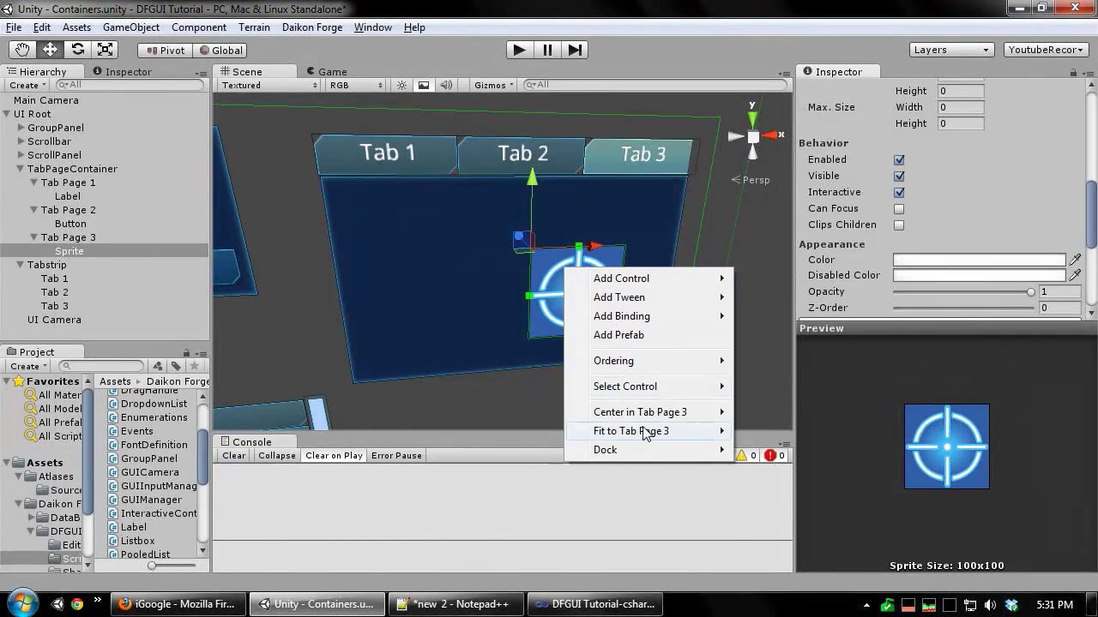
mouse_move(652, 412)
click(769, 449)
Deselect the sprite and collapse TabPageContainer in the object hierarchy.
click(712, 349)
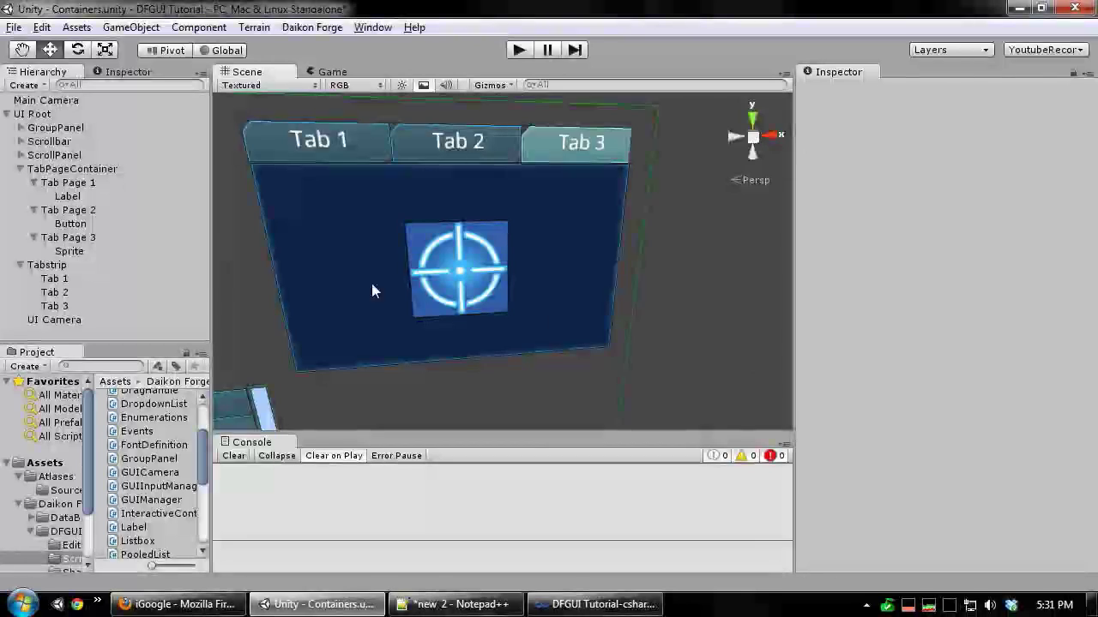
middle_drag(372, 283, 518, 287)
scroll(523, 288, up, 3)
click(21, 169)
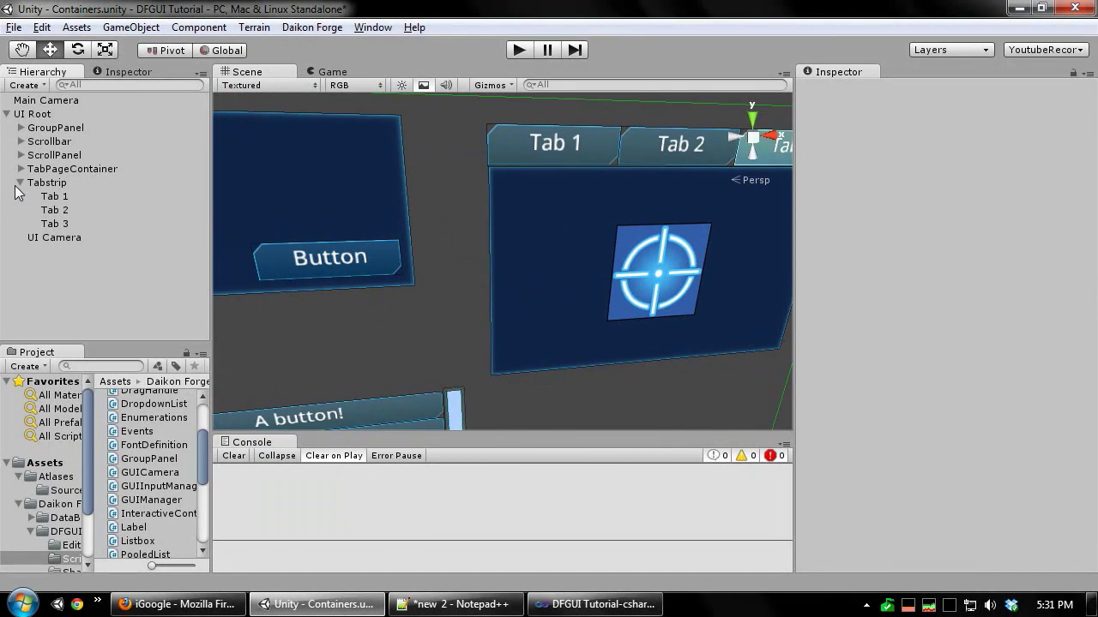
Play-test the scene by switching repeatedly among Tab 1, Tab 2 and Tab 3 and scrolling the button list, and end play mode.
scroll(630, 313, down, 5)
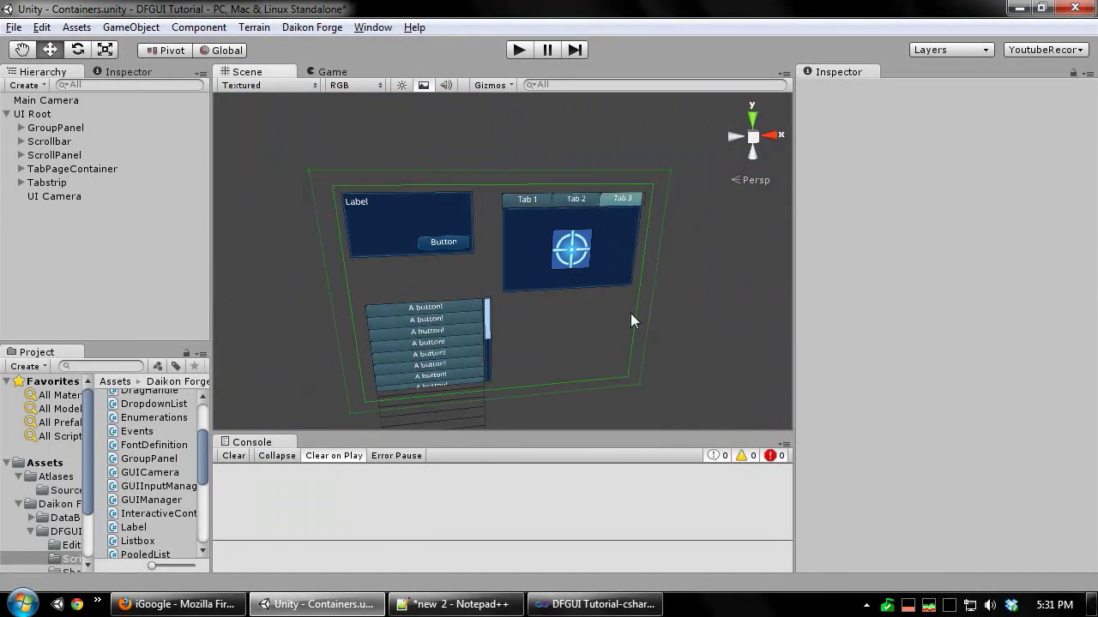
click(519, 50)
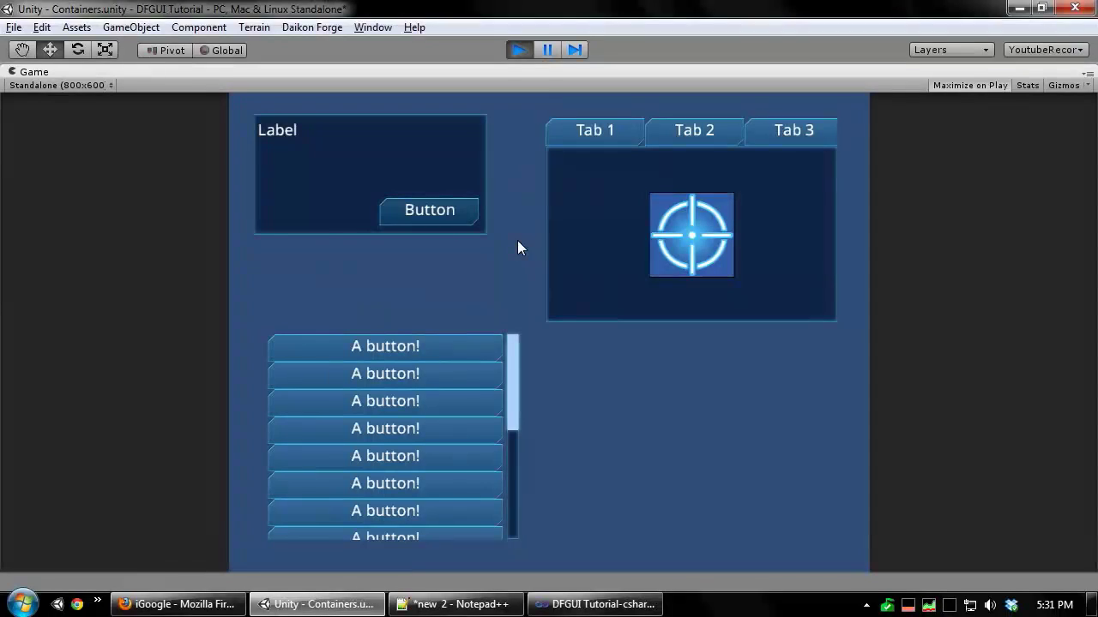
click(591, 129)
click(783, 132)
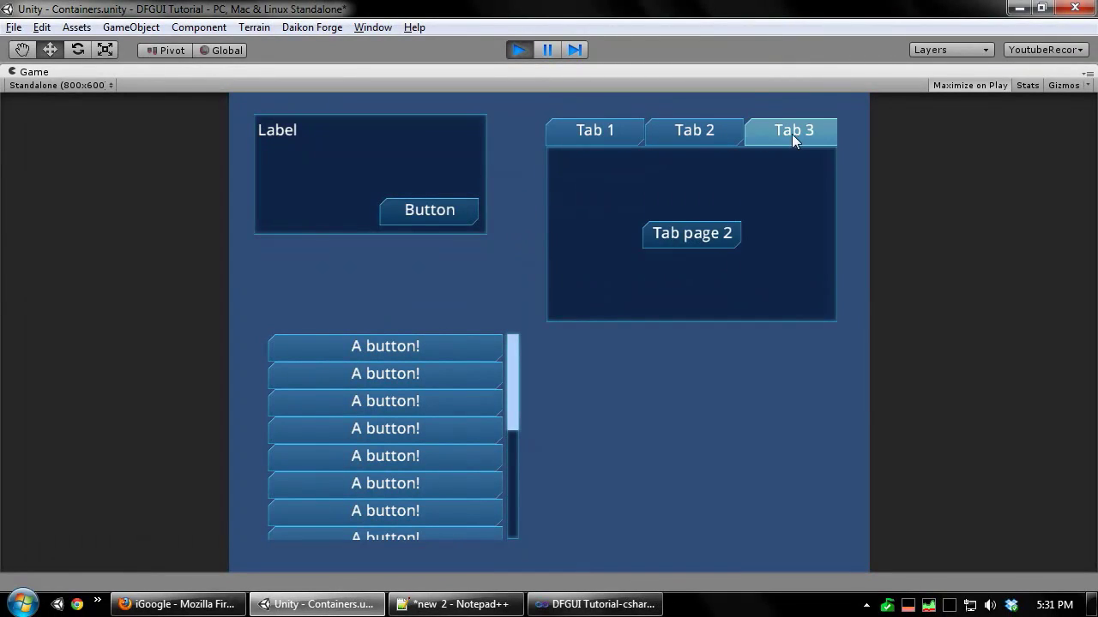
click(695, 135)
click(609, 131)
click(690, 131)
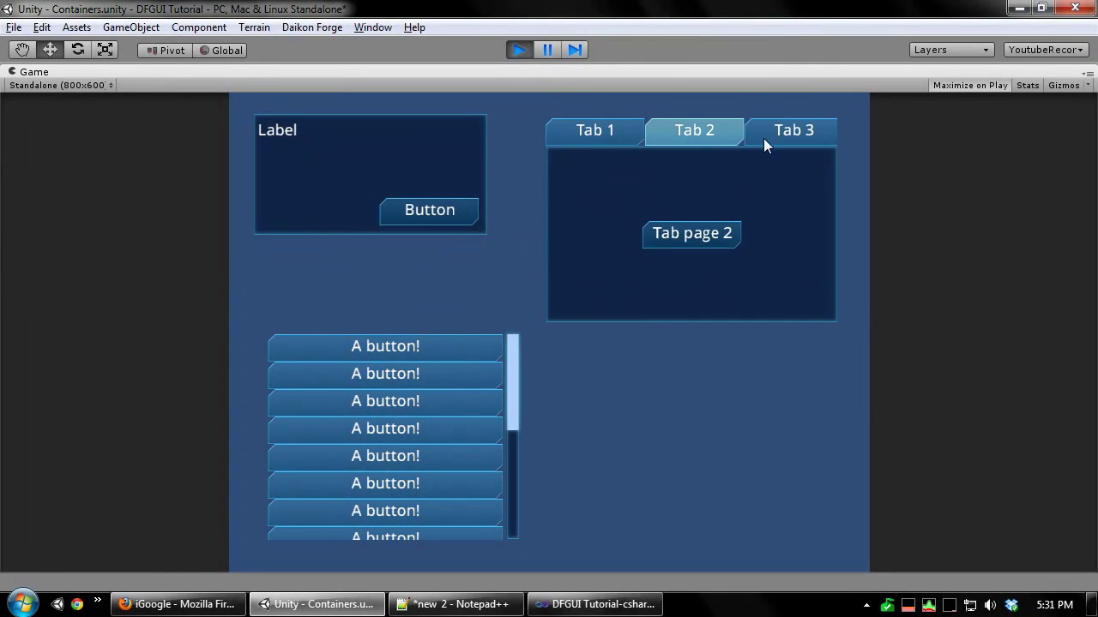
click(763, 146)
click(687, 139)
click(619, 137)
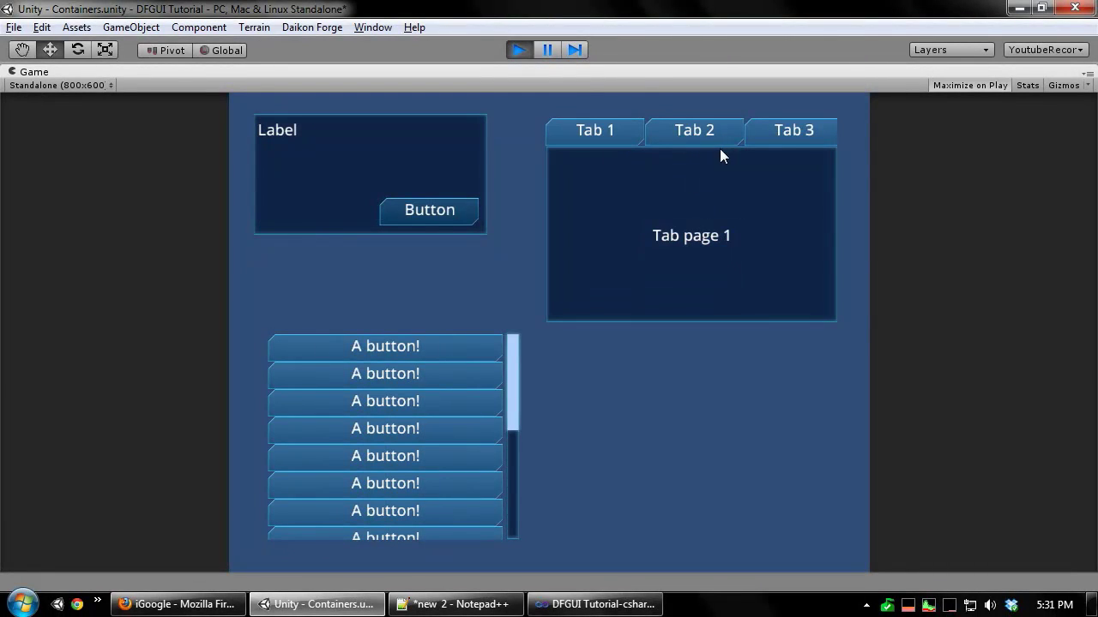
click(719, 142)
click(808, 135)
scroll(408, 376, down, 5)
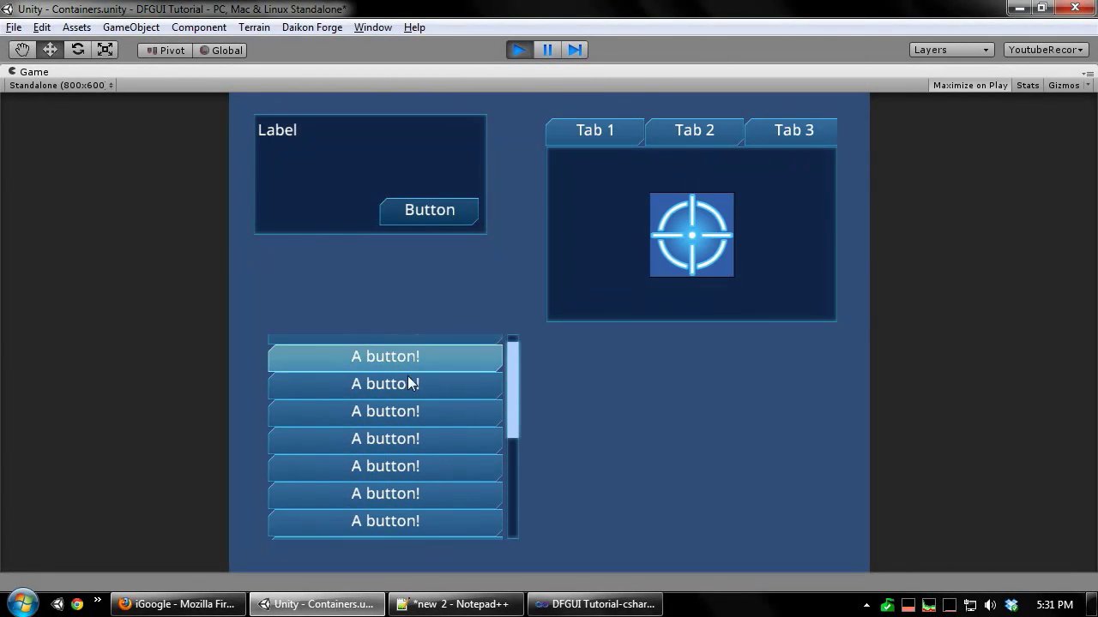
click(519, 49)
middle_drag(610, 251, 596, 248)
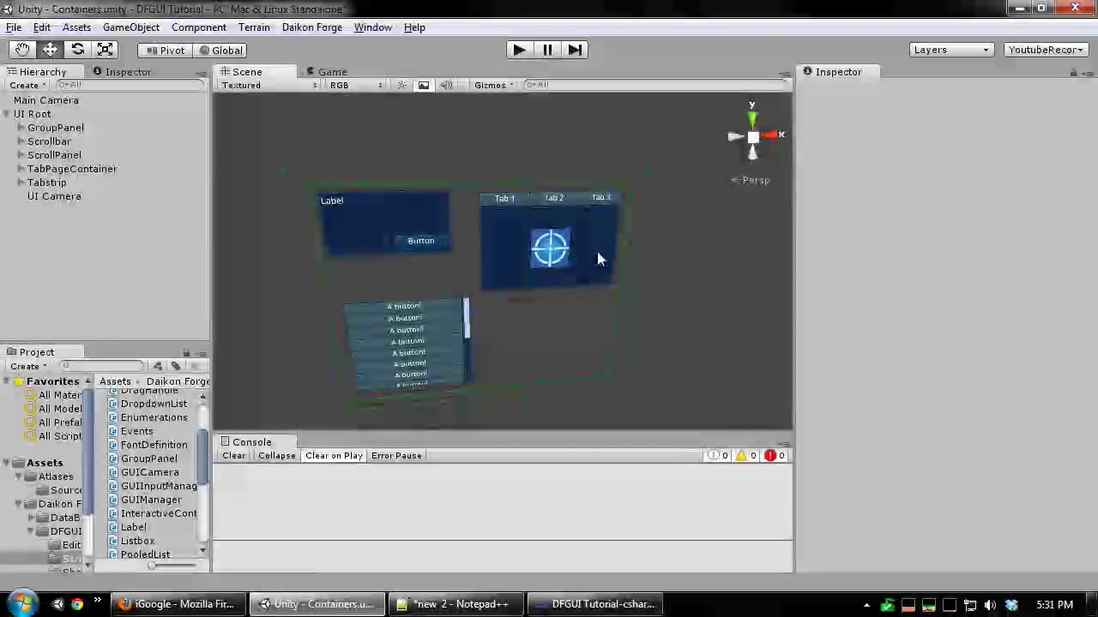
middle_drag(646, 311, 657, 276)
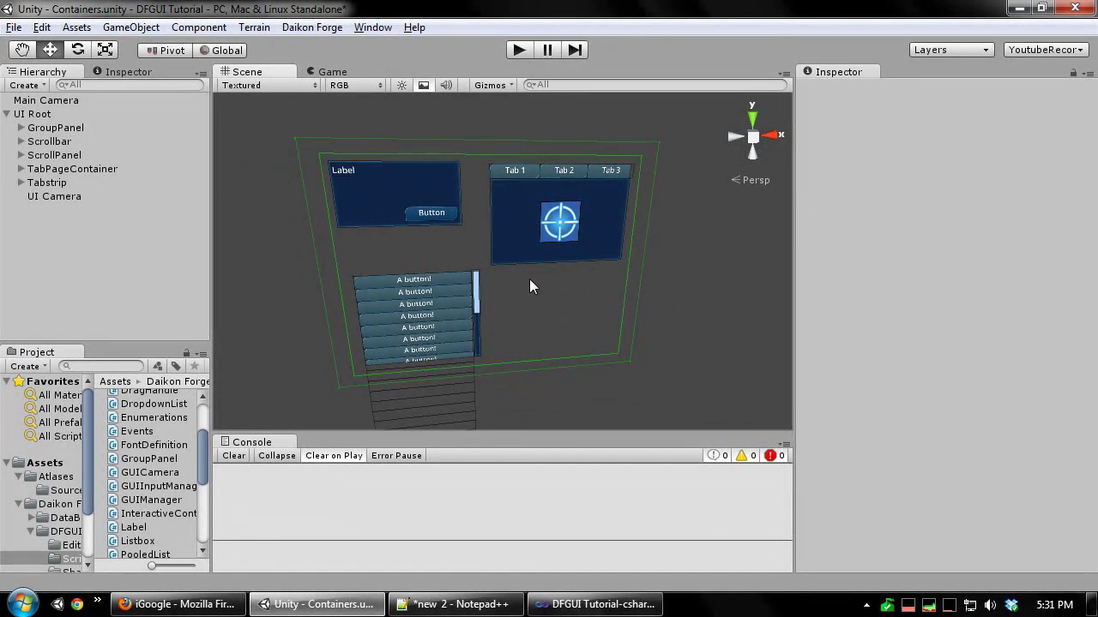
middle_drag(541, 248, 543, 231)
middle_drag(570, 272, 603, 326)
scroll(567, 317, down, 4)
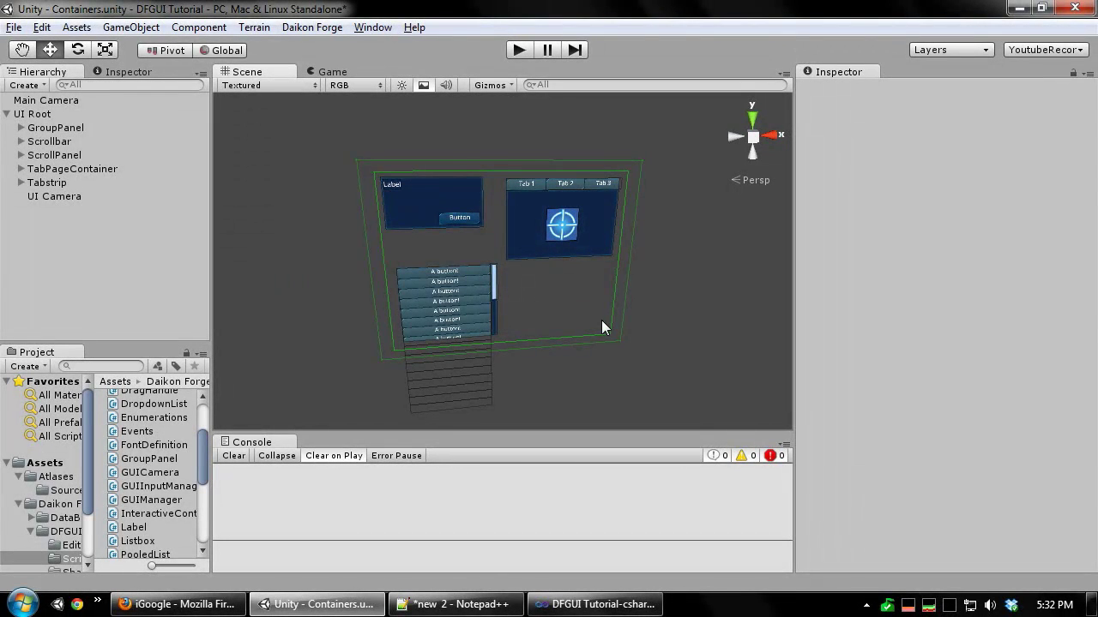
middle_drag(602, 322, 587, 311)
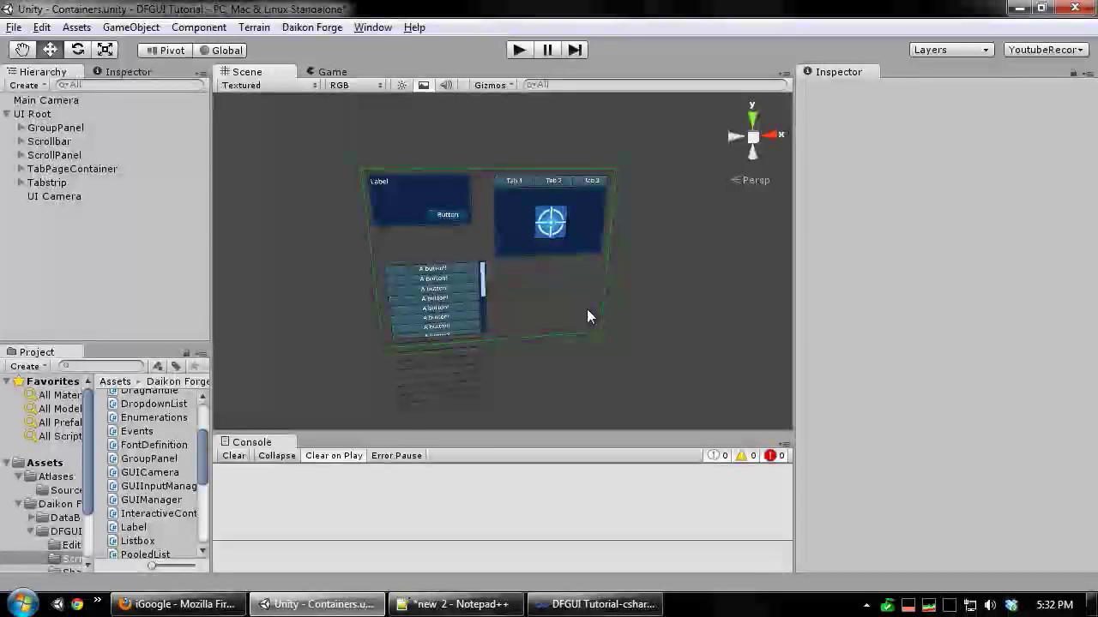